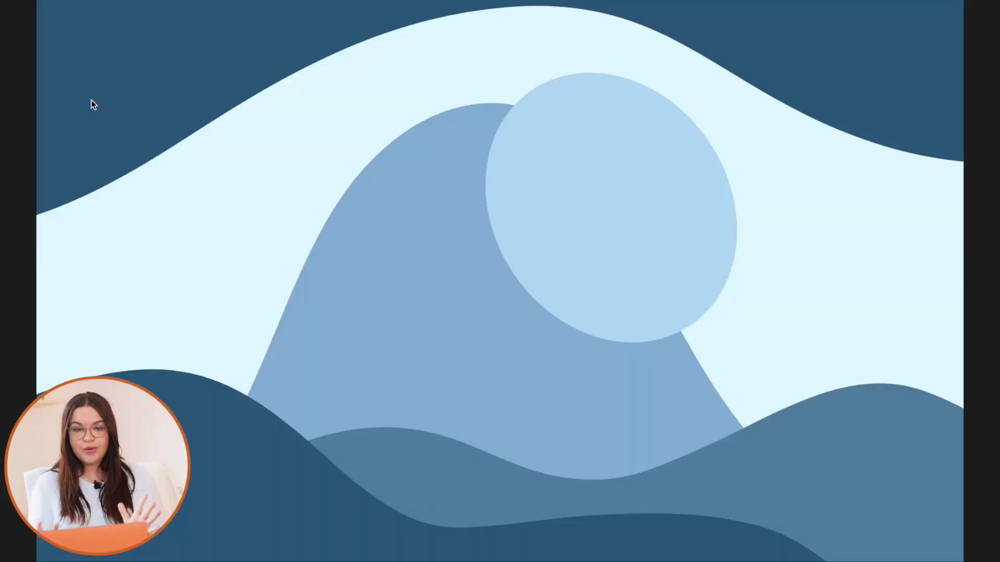
Bring Final Cut Pro to the front from the Dock.
mouse_move(182, 560)
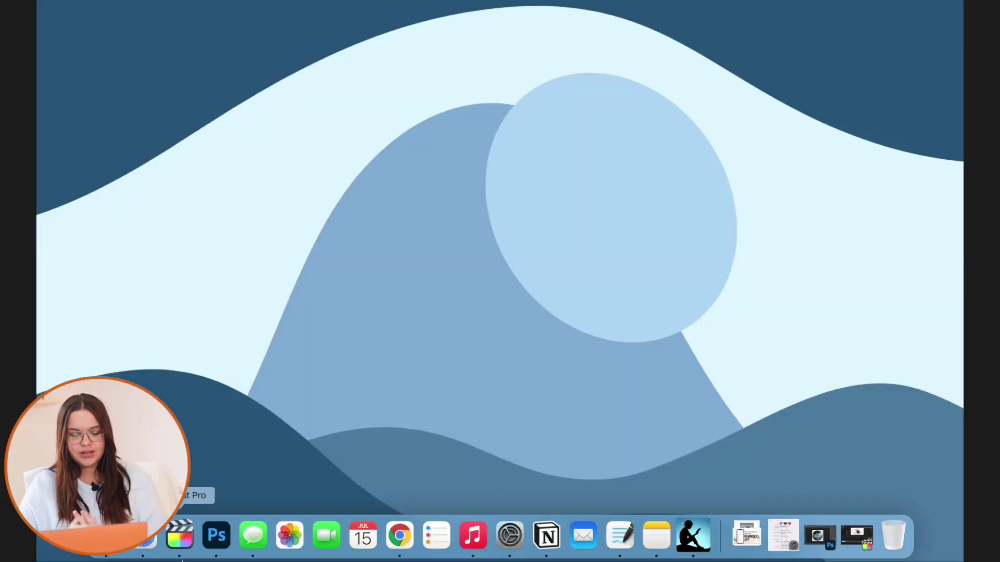
click(177, 545)
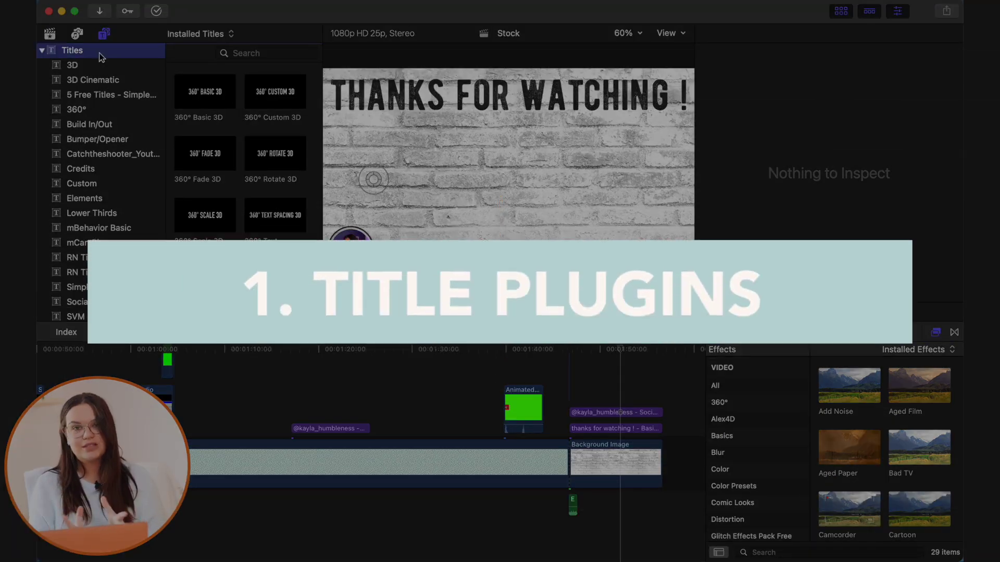
Show the social media handle title's parameters, then browse the 3D Cinematic title category.
scroll(102, 57, down, 5)
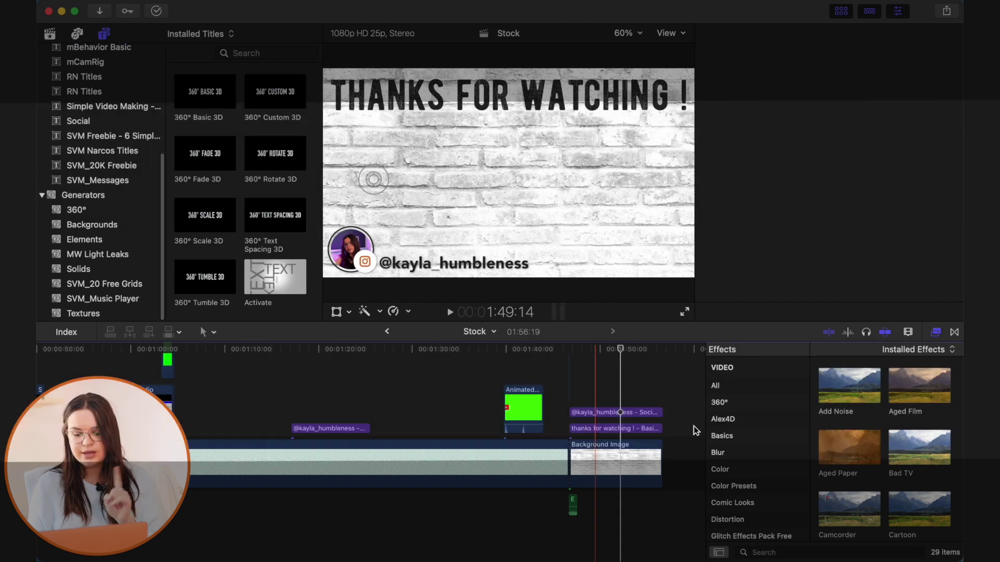
click(614, 412)
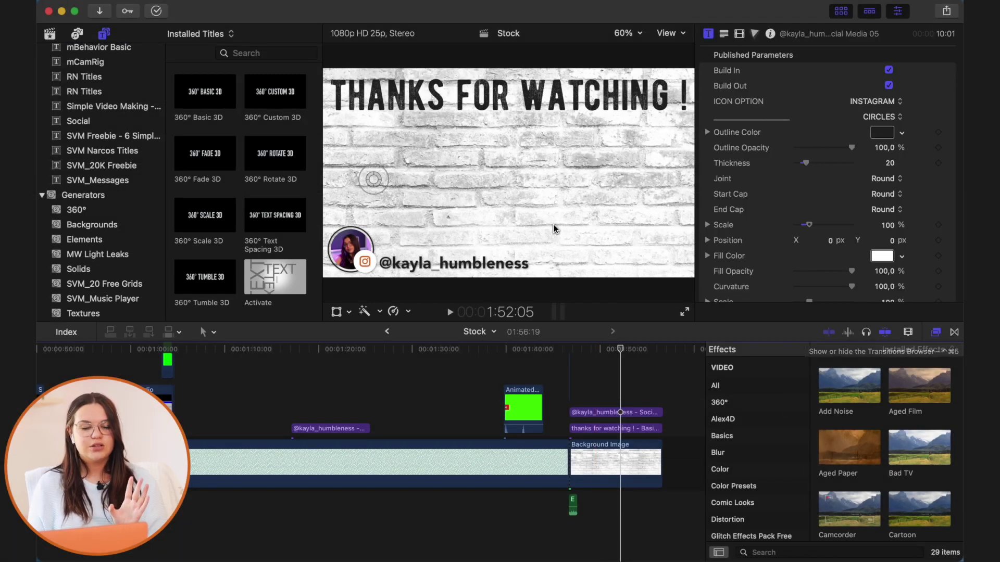
scroll(111, 143, up, 5)
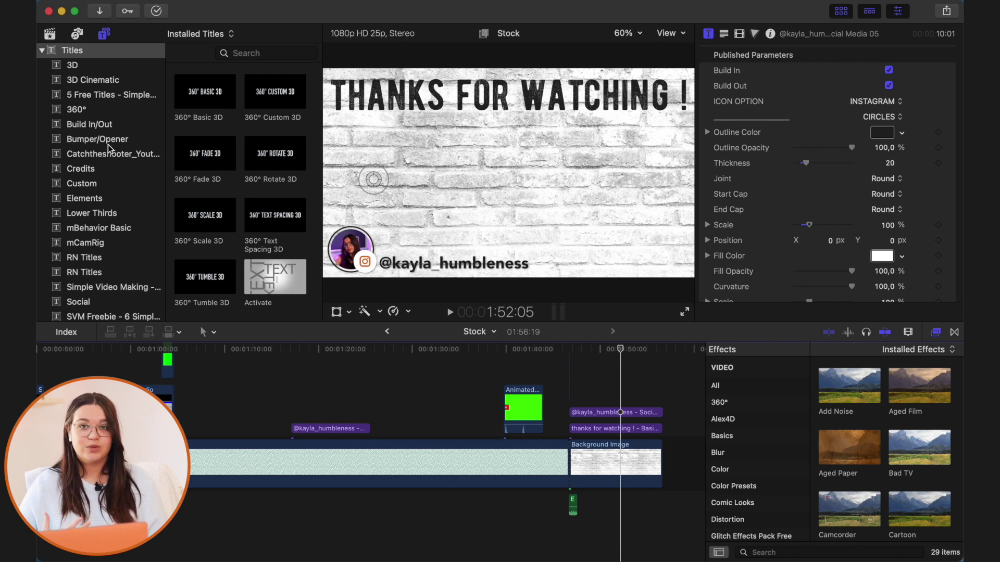
click(101, 79)
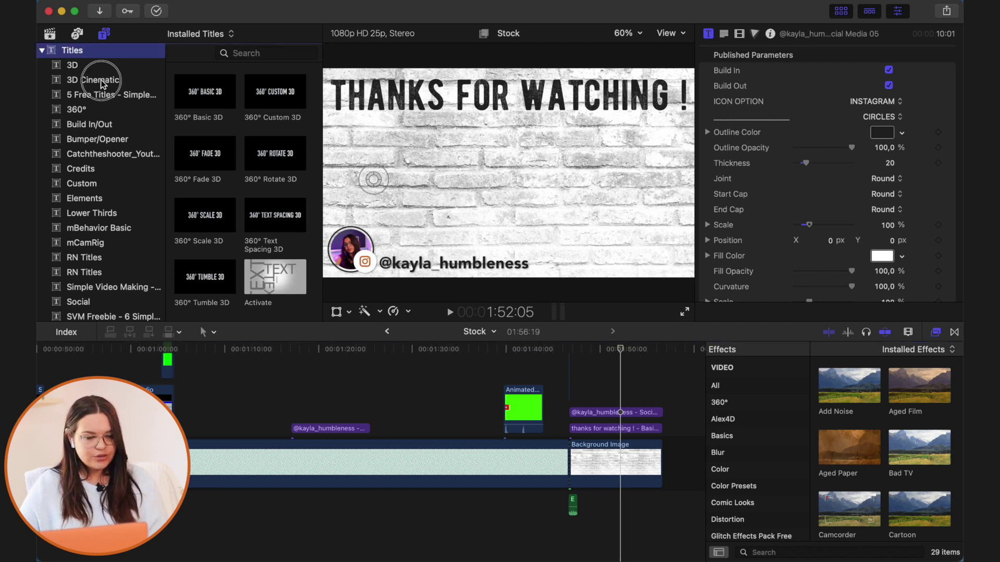
Preview Free Title 3 from 5 Free Titles, then open the Call to Action title pack.
key(Down)
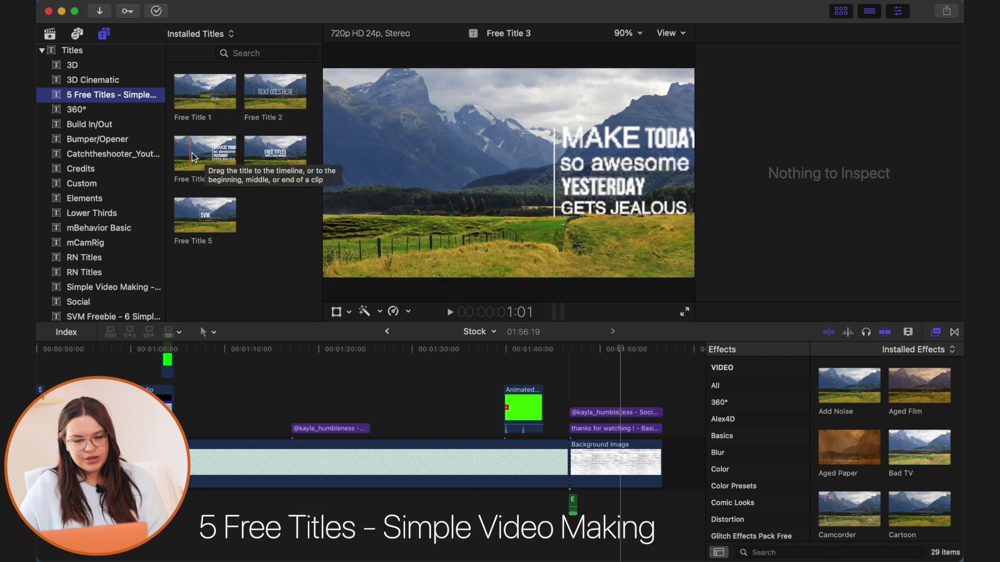
click(225, 157)
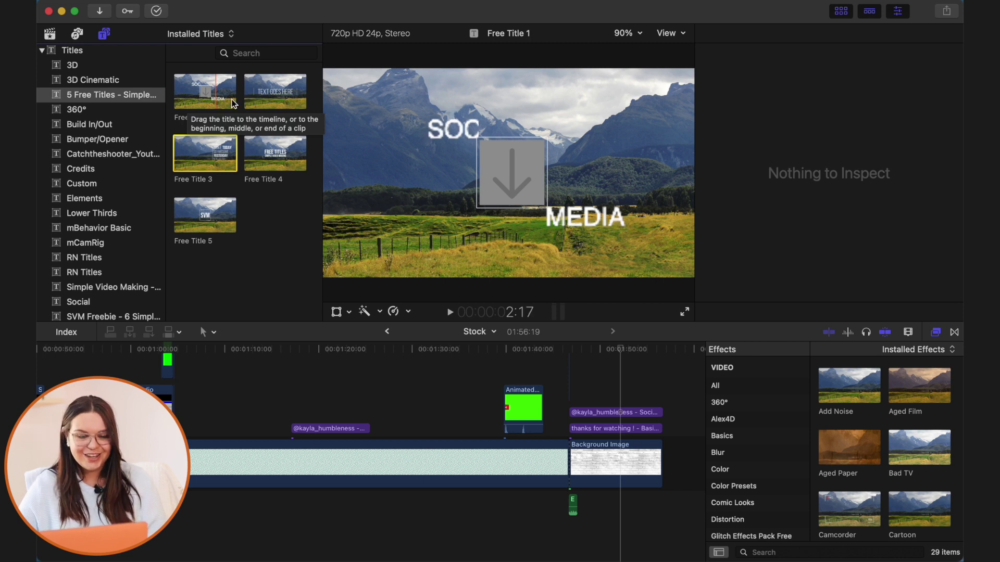
click(76, 156)
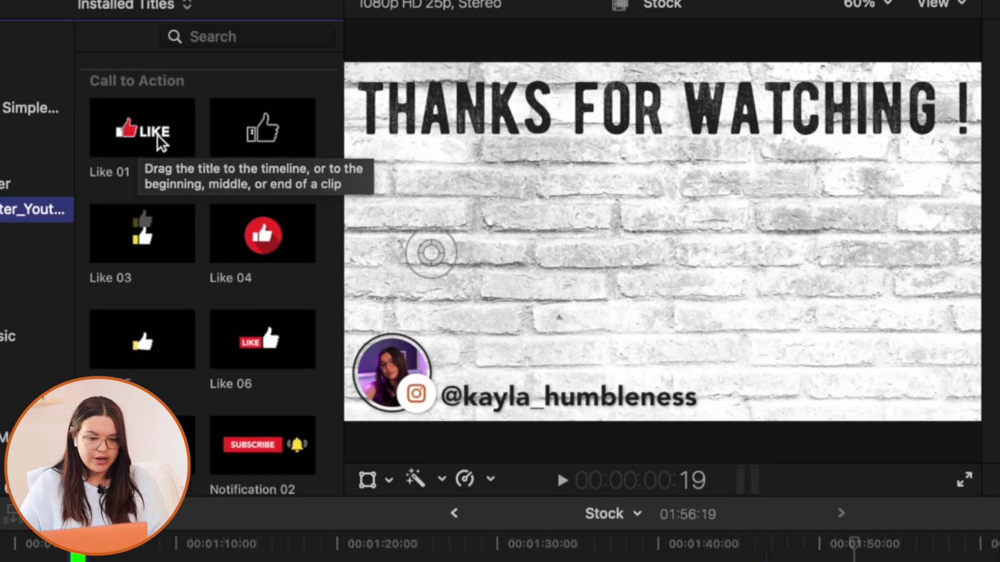
scroll(265, 166, down, 3)
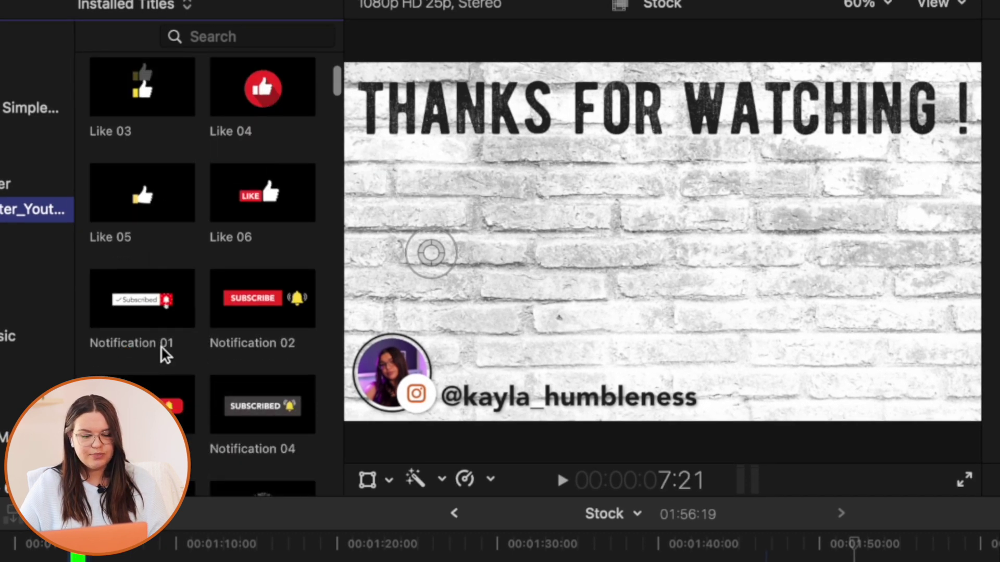
scroll(165, 349, down, 3)
scroll(220, 315, down, 3)
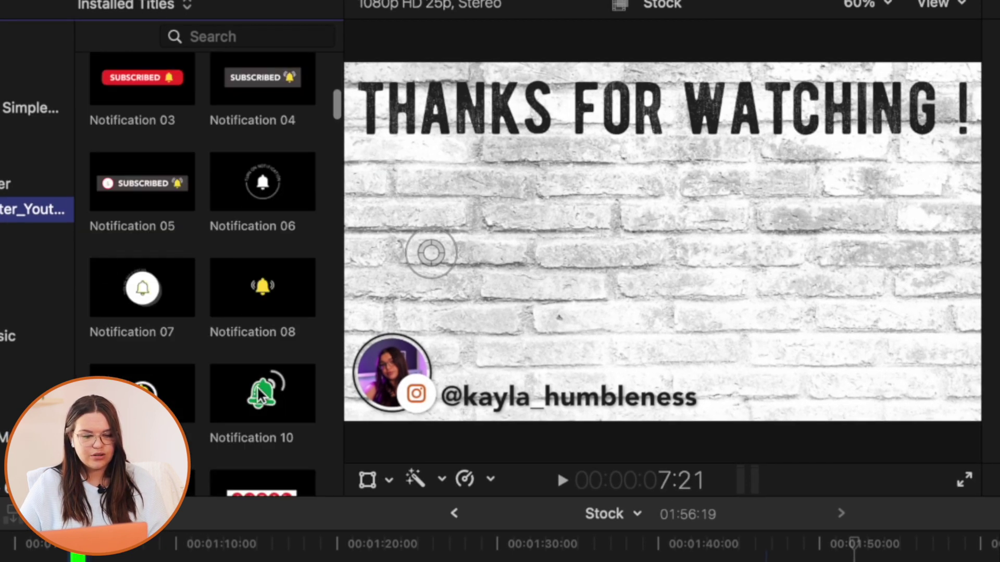
click(130, 192)
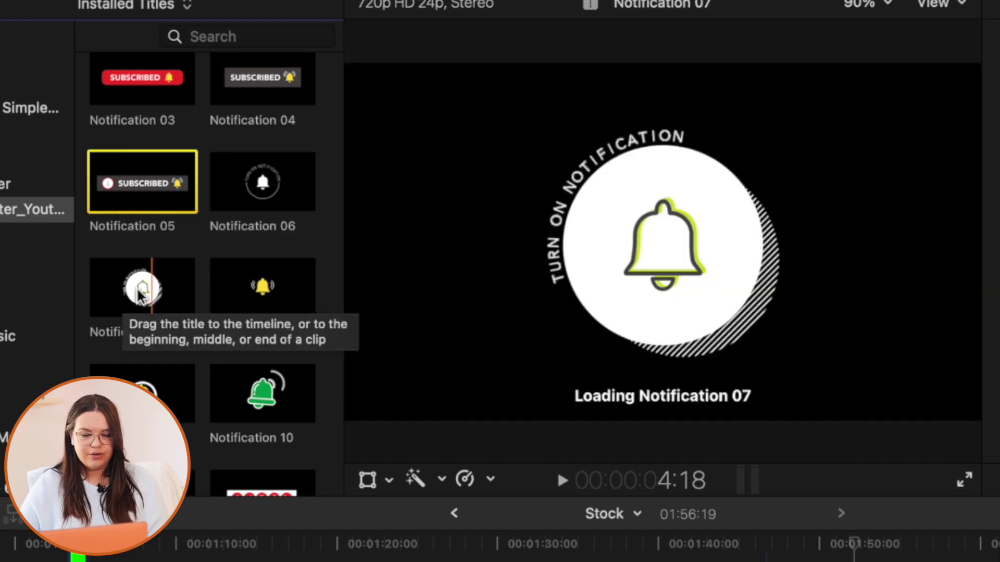
scroll(133, 286, down, 2)
scroll(131, 289, down, 3)
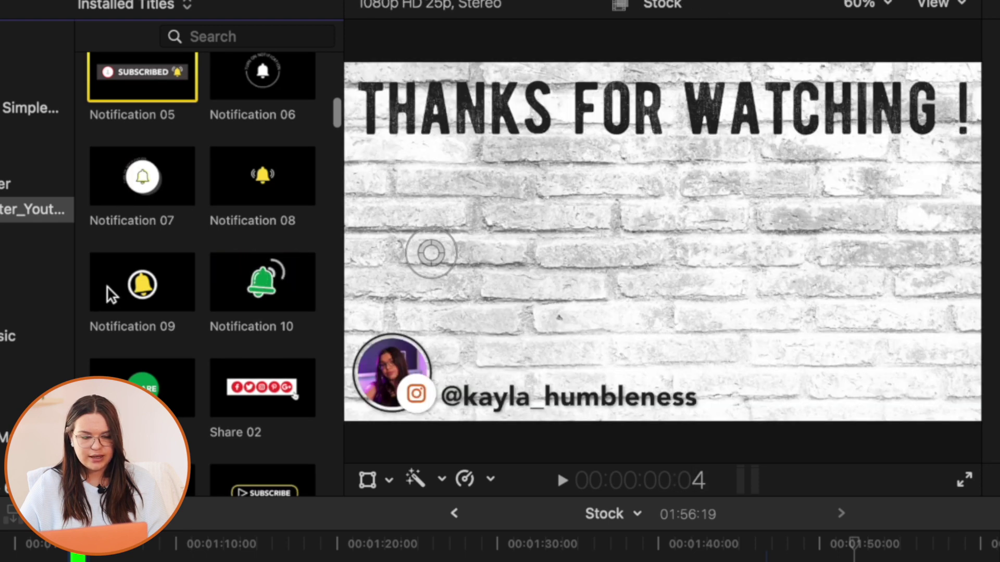
scroll(164, 289, down, 7)
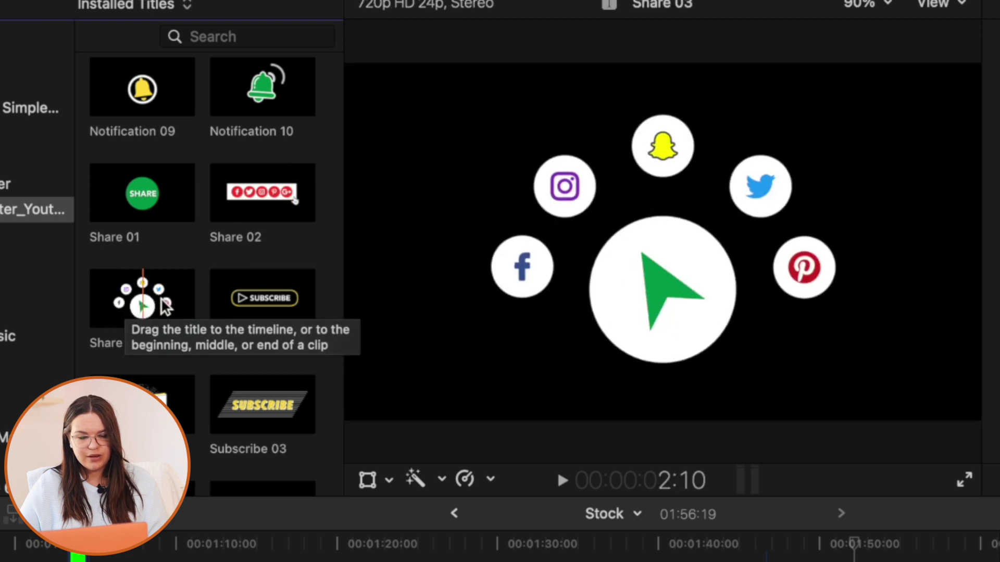
scroll(170, 306, down, 3)
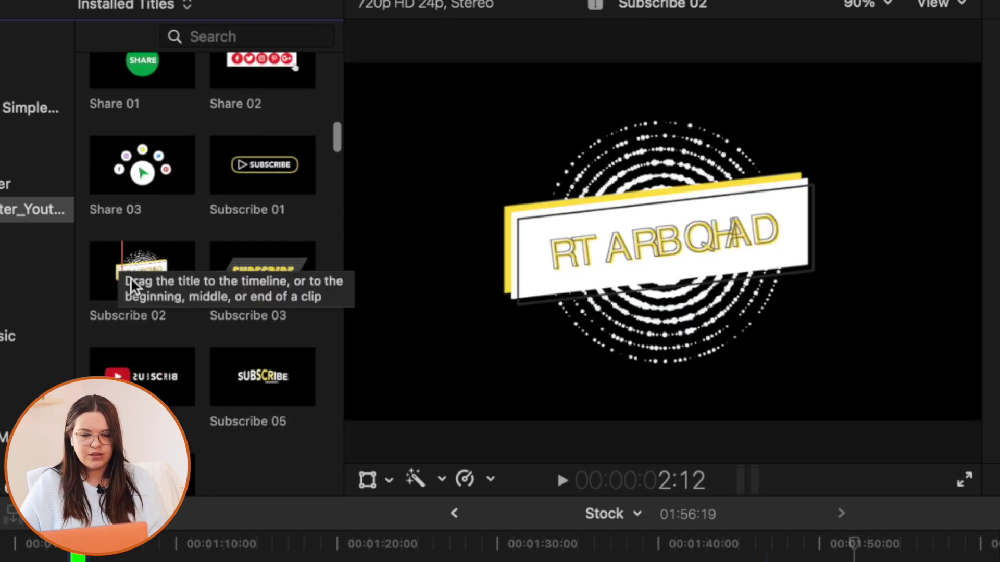
scroll(130, 203, up, 1)
scroll(130, 202, up, 4)
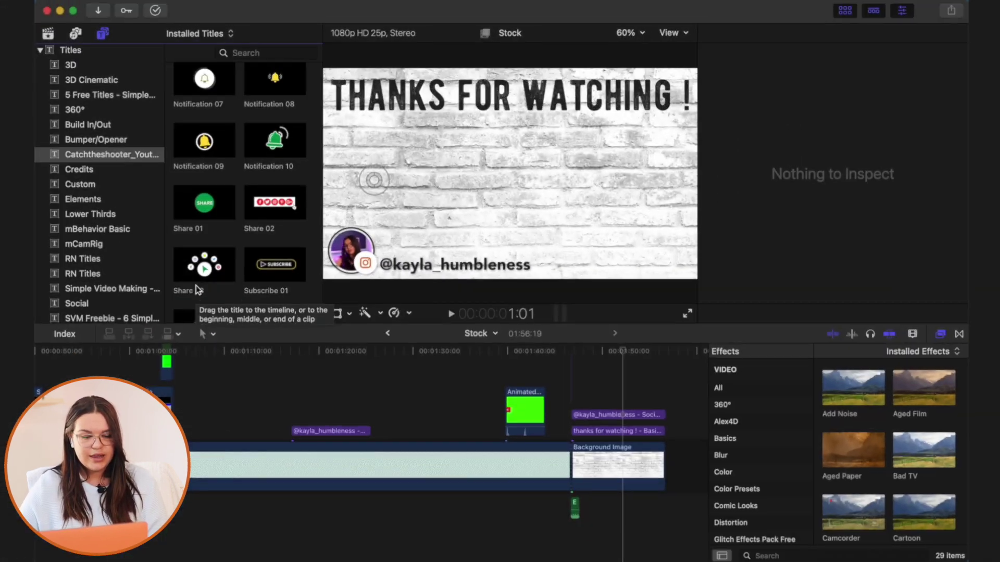
Add the Share 03 title above the footage and zoom the timeline in on it.
drag(201, 276, 219, 407)
key(super+4)
key(super+equal)
key(super+equal)
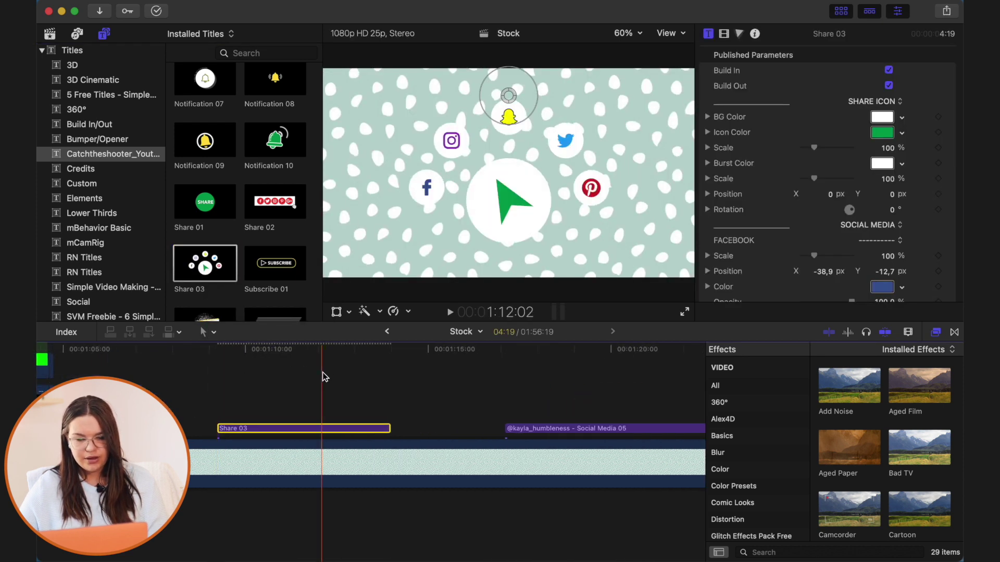
click(323, 376)
click(328, 428)
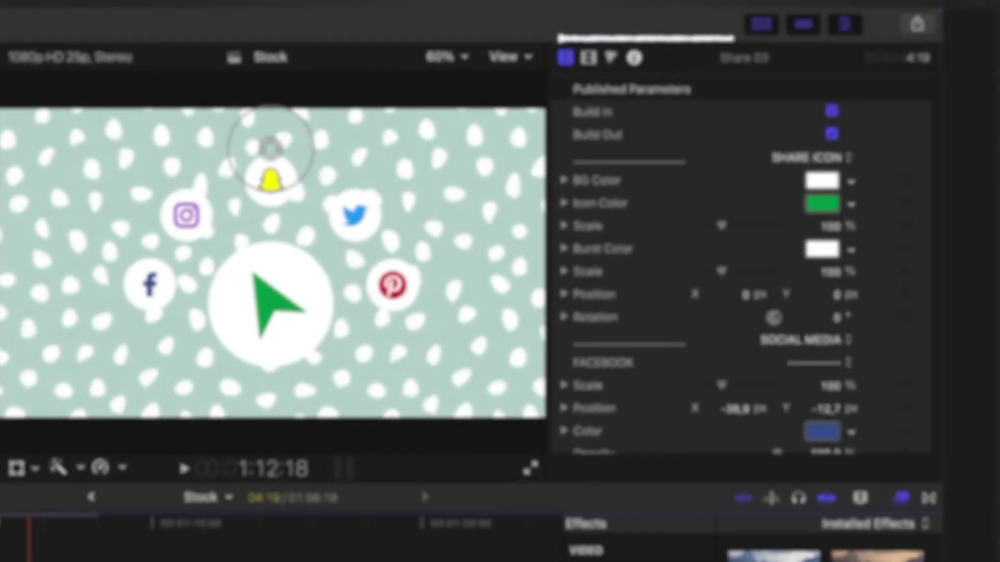
Review Share 03's Inspector parameters, keeping the current social media icons option.
scroll(723, 242, down, 5)
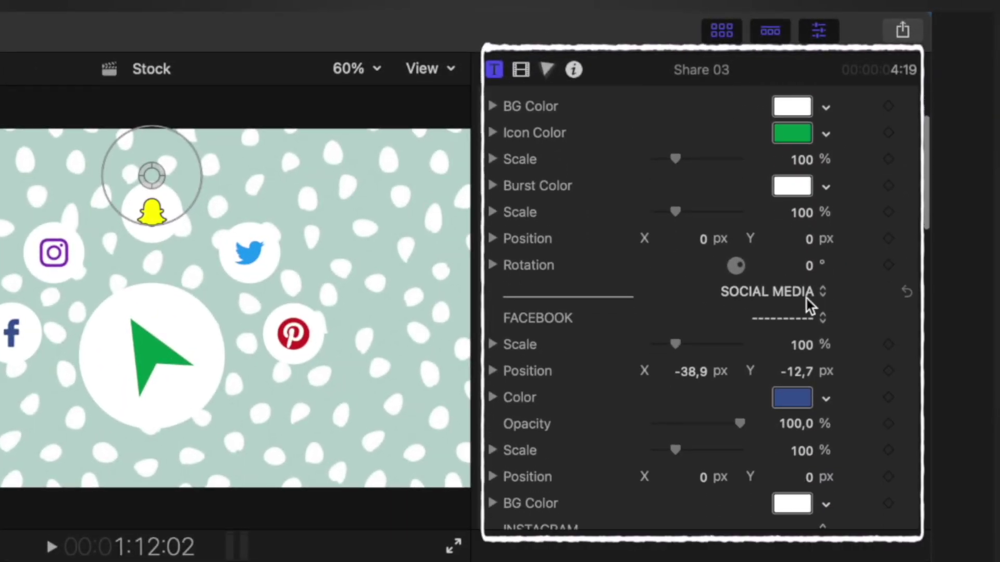
click(797, 295)
click(796, 295)
scroll(794, 314, down, 2)
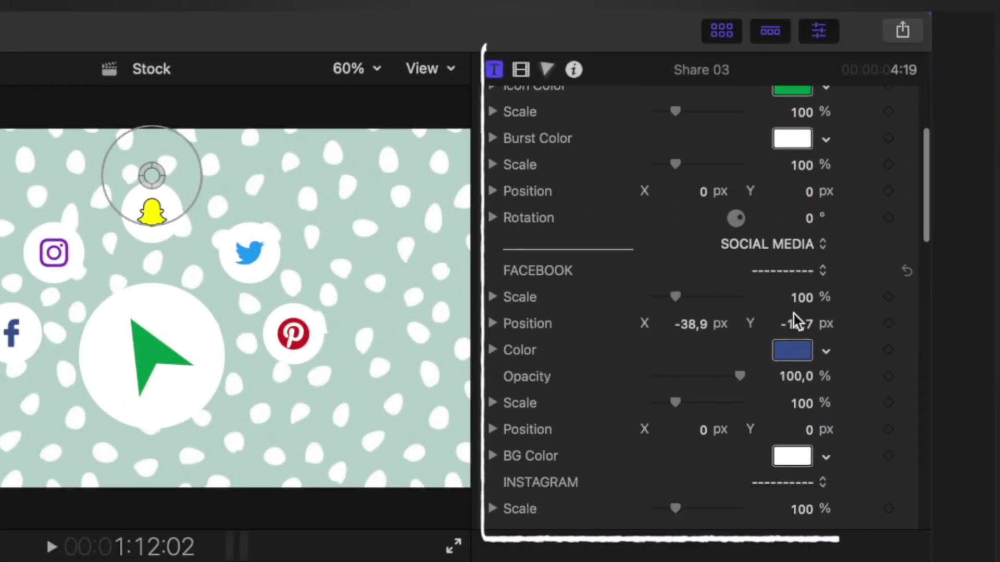
scroll(794, 314, down, 5)
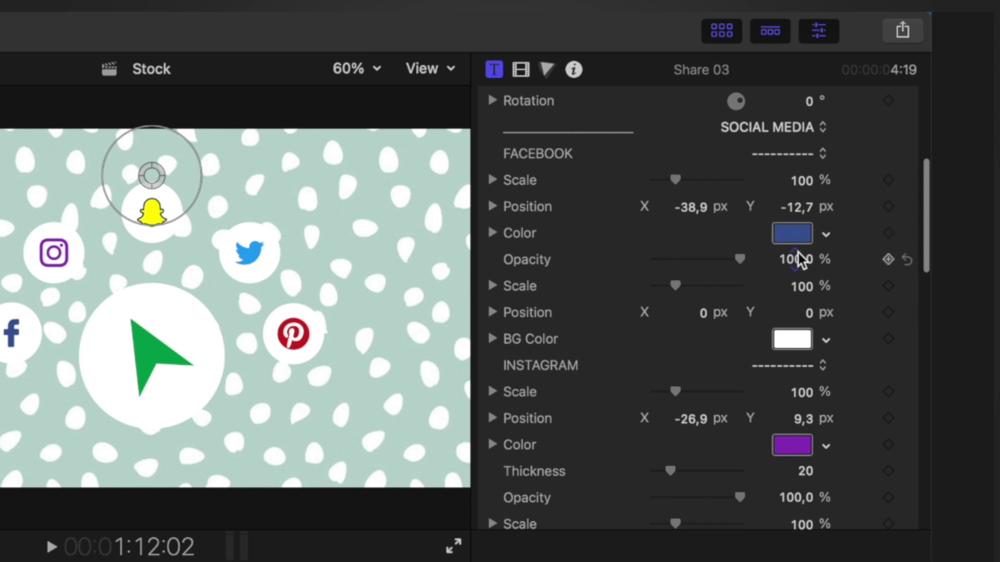
scroll(799, 260, down, 4)
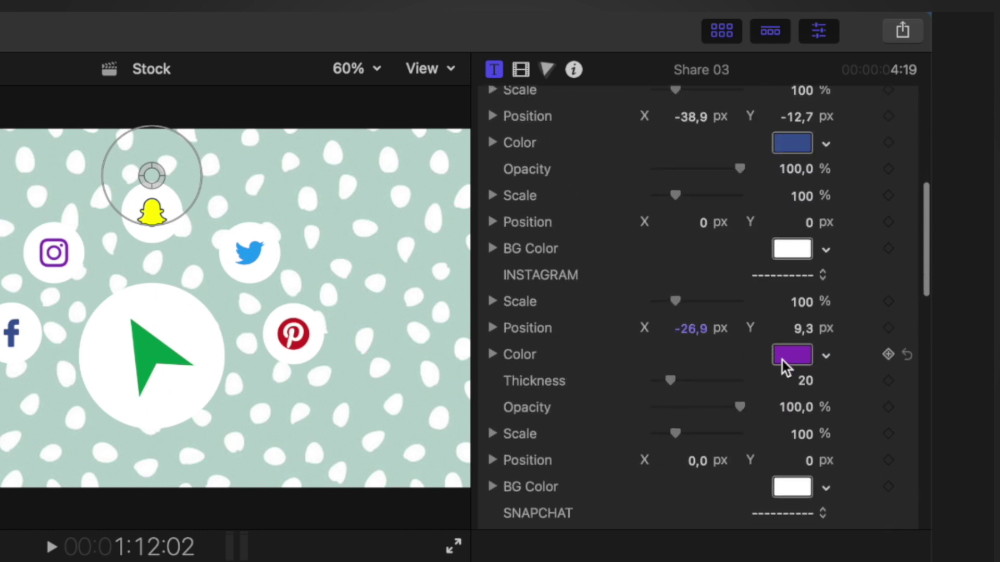
scroll(783, 360, down, 12)
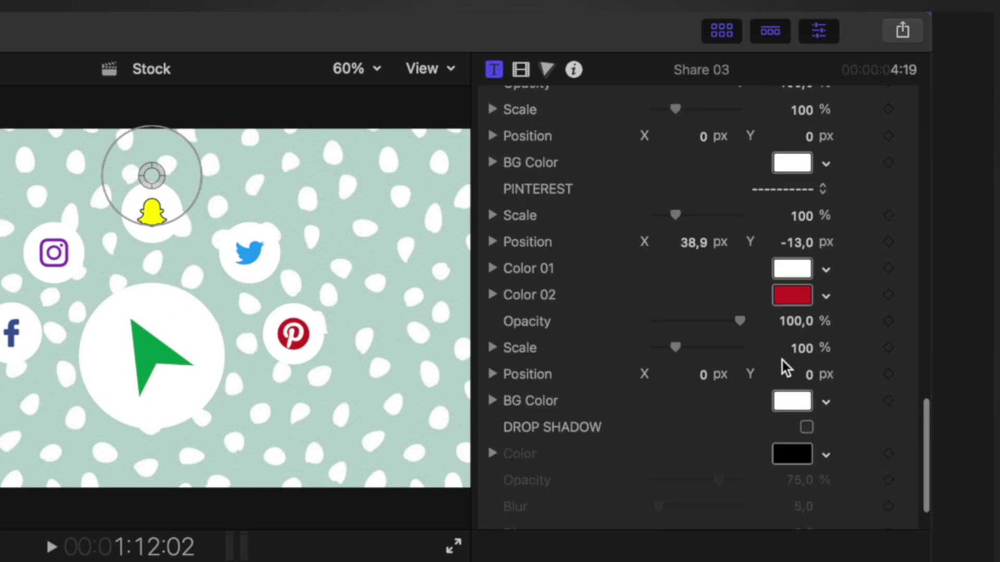
scroll(782, 361, up, 15)
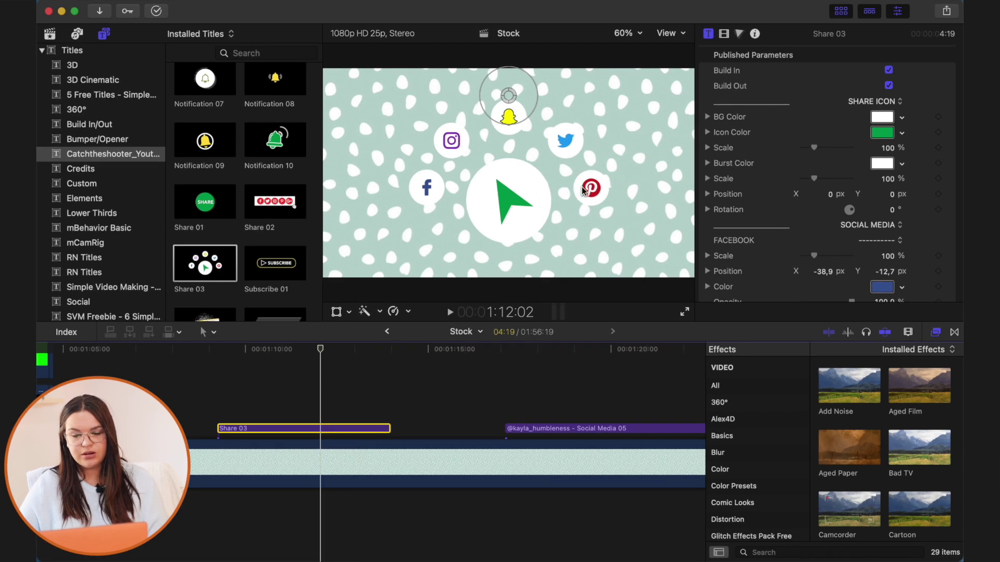
scroll(241, 272, down, 5)
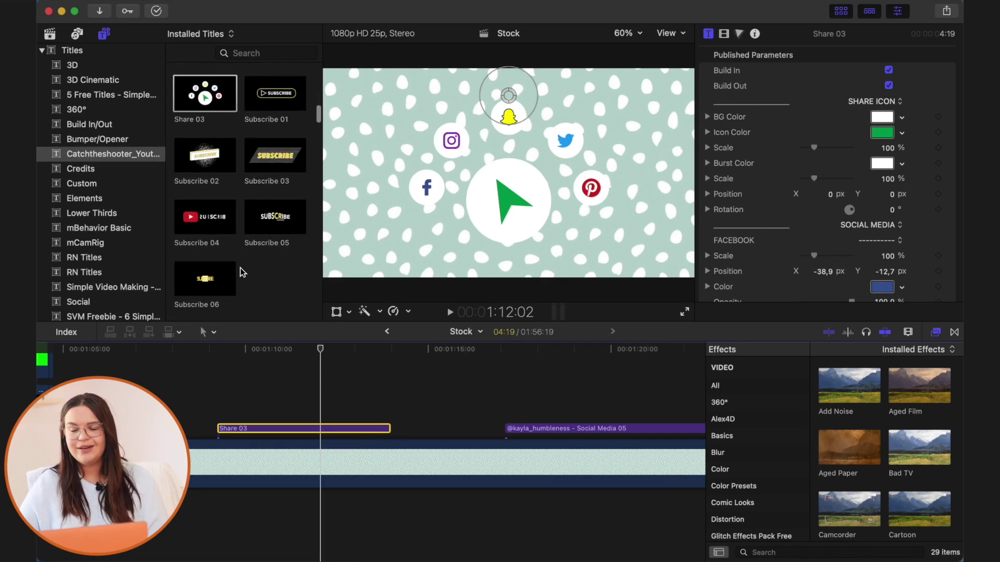
scroll(234, 260, down, 2)
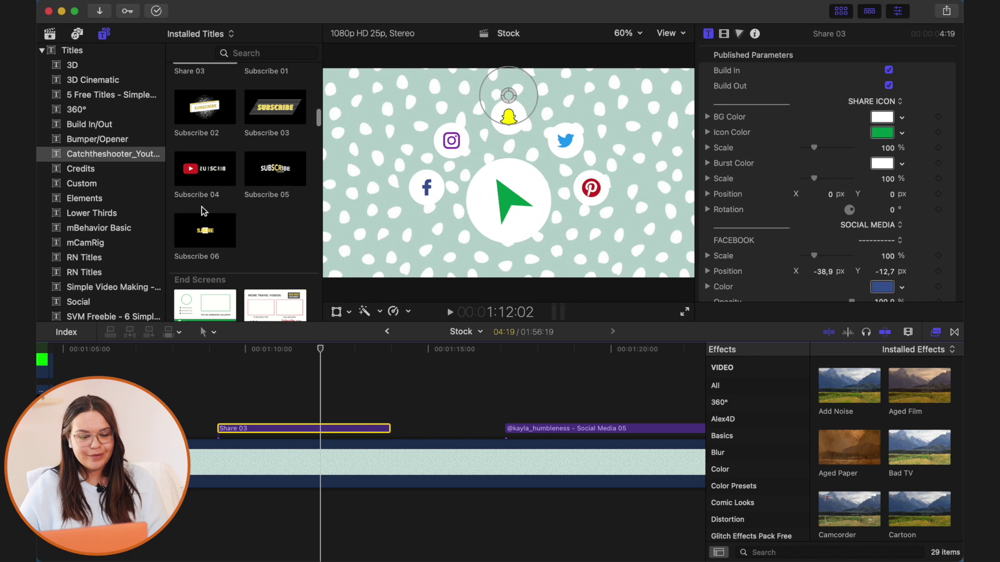
scroll(203, 211, down, 7)
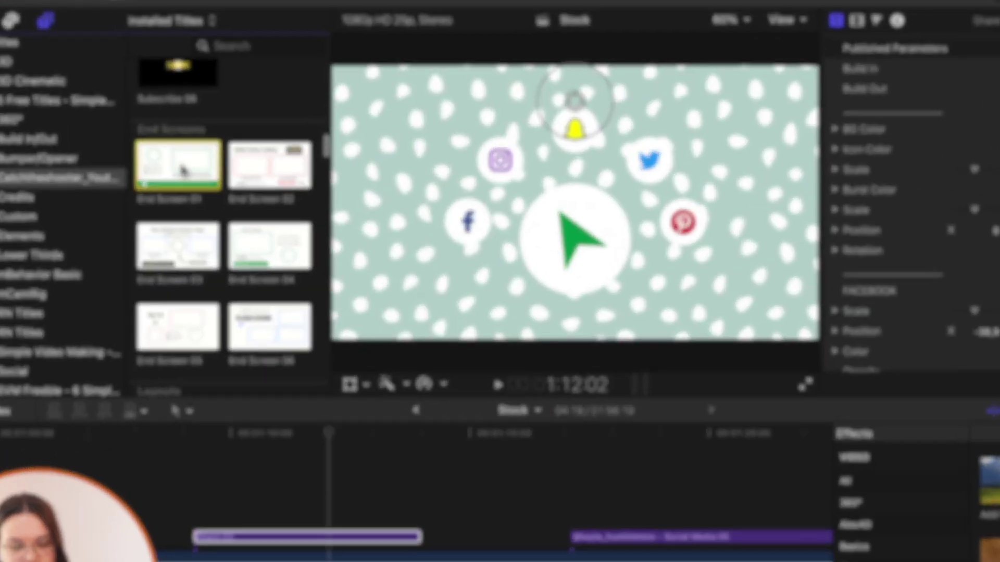
click(191, 159)
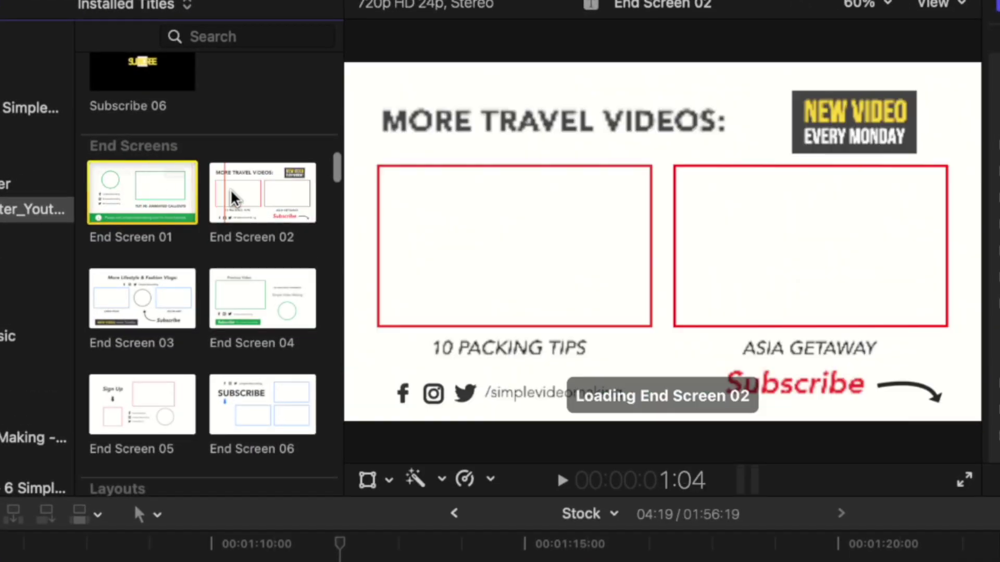
scroll(272, 201, down, 4)
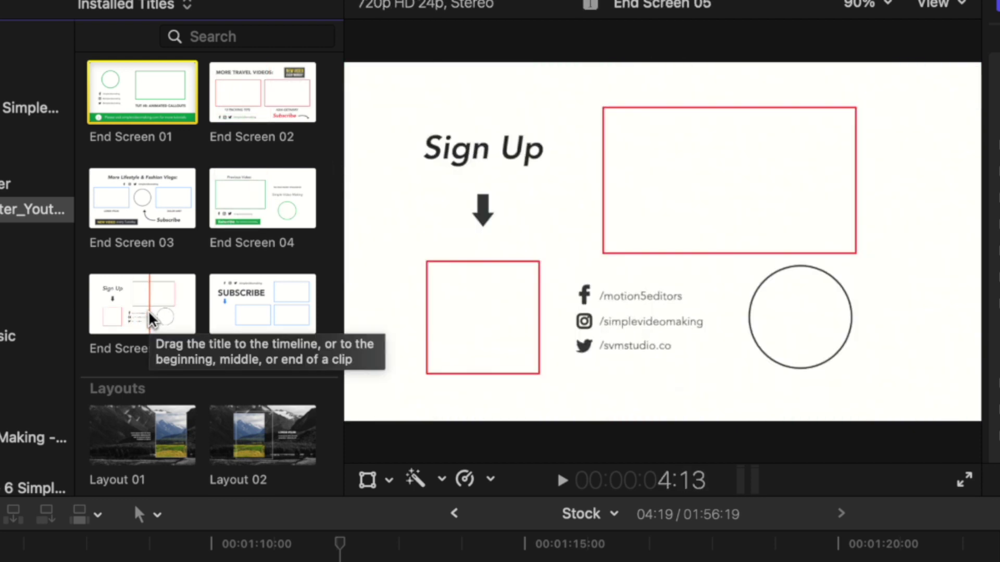
scroll(239, 311, up, 1)
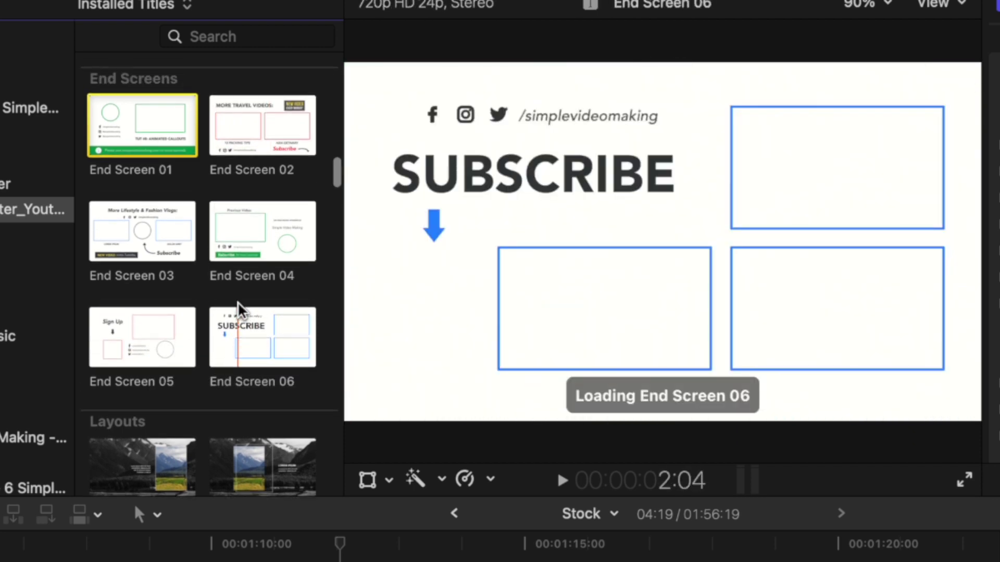
scroll(240, 310, down, 3)
scroll(204, 370, down, 2)
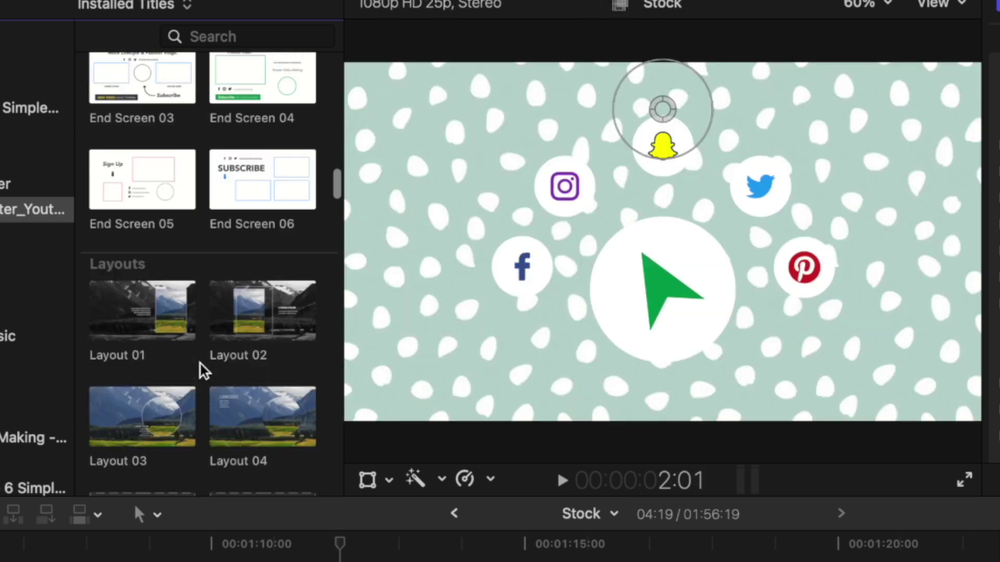
scroll(203, 371, down, 3)
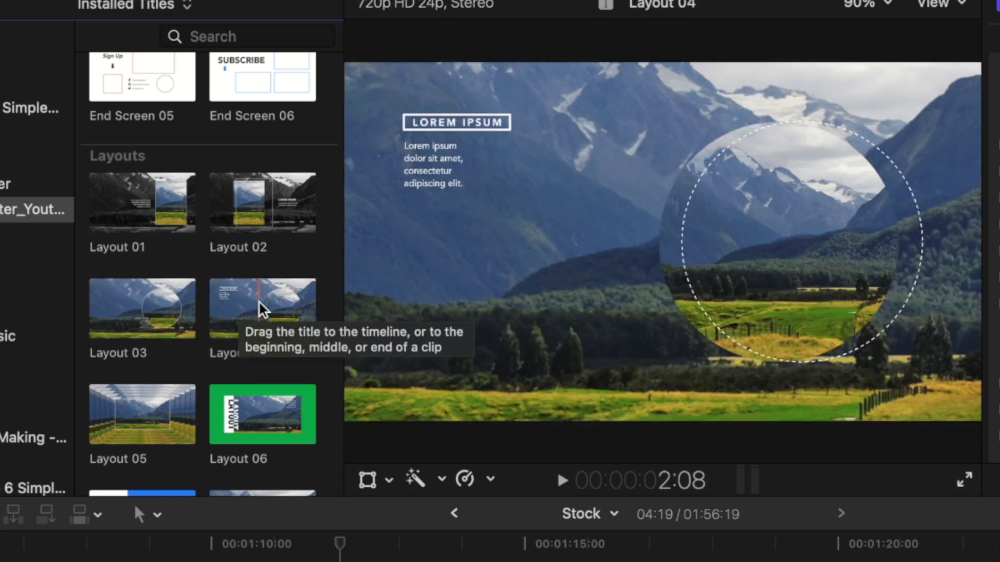
scroll(260, 310, down, 5)
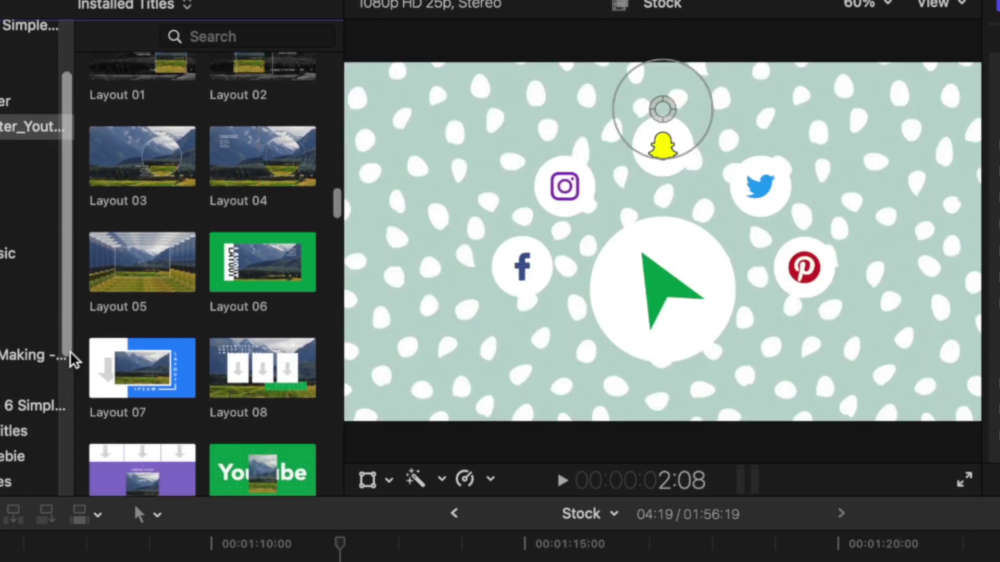
scroll(179, 384, down, 4)
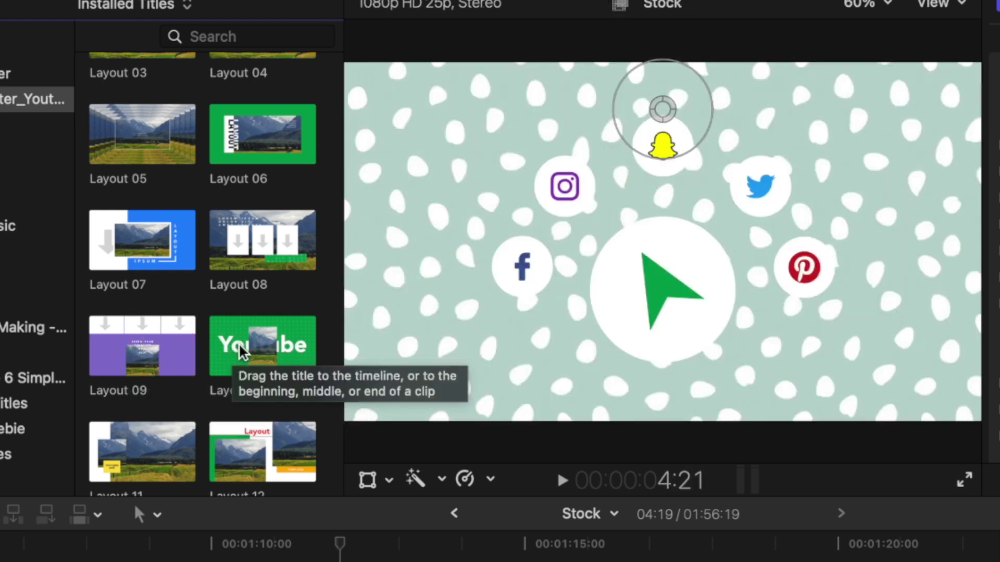
scroll(183, 323, down, 10)
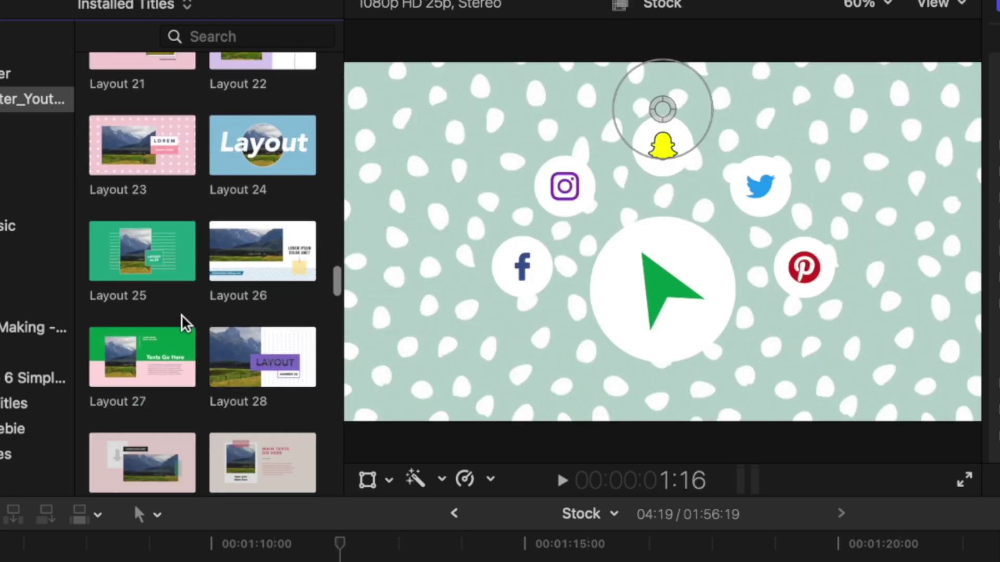
scroll(259, 368, down, 4)
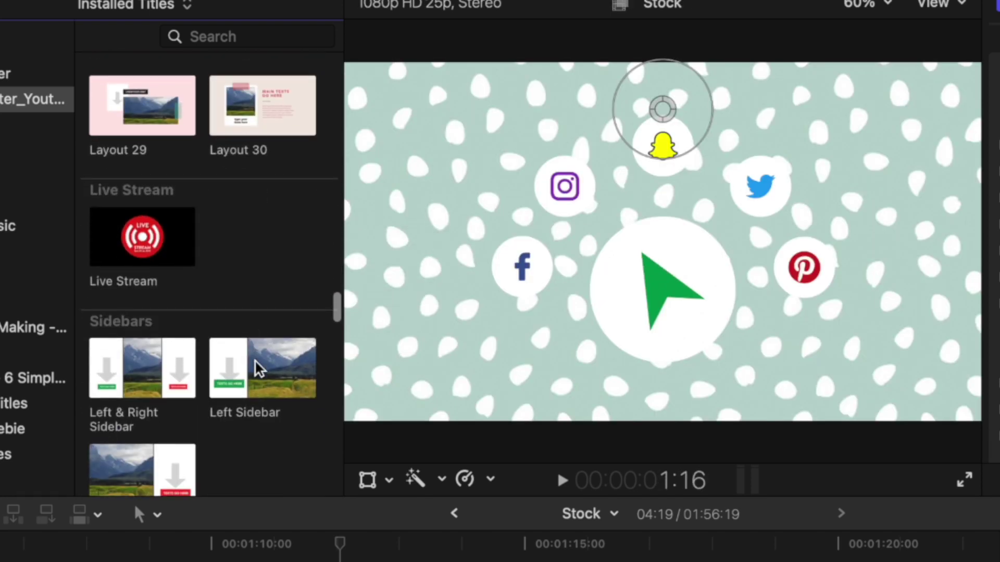
scroll(161, 253, down, 4)
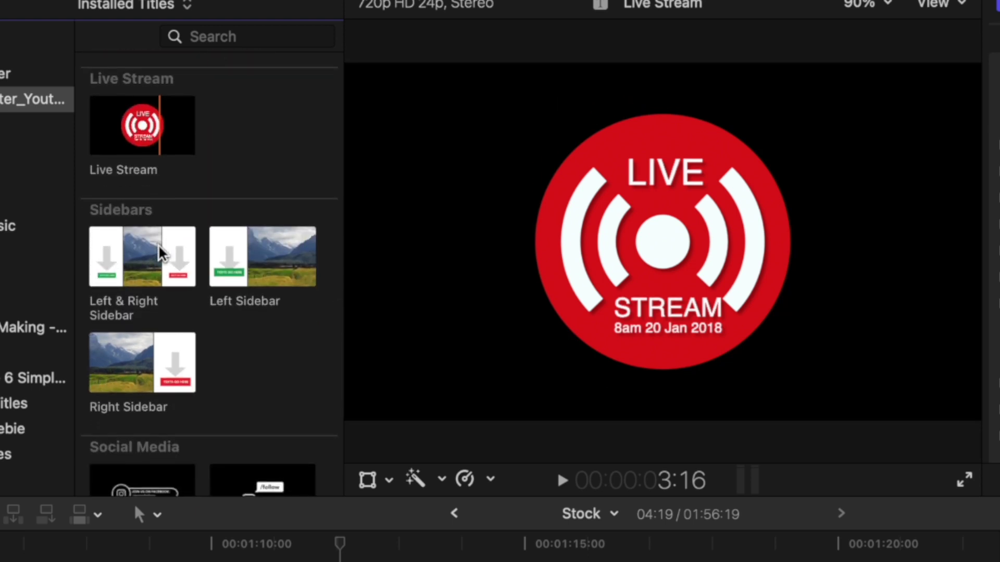
scroll(109, 359, down, 8)
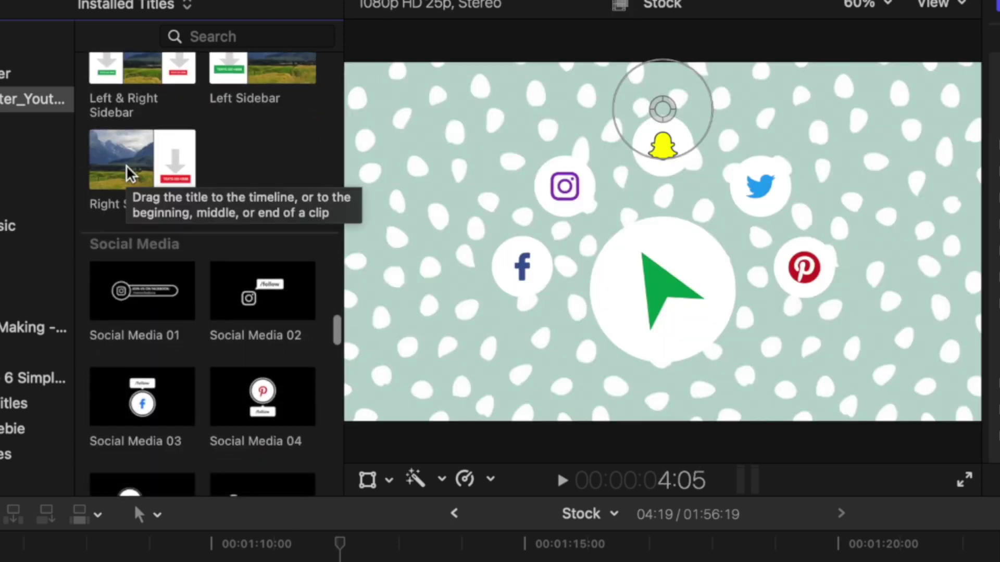
scroll(132, 180, up, 4)
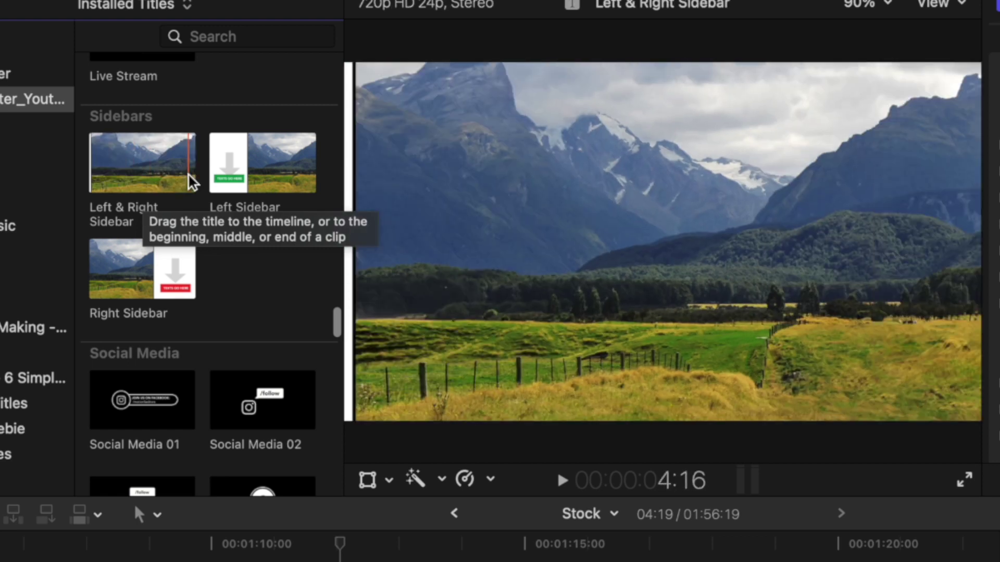
scroll(156, 375, down, 10)
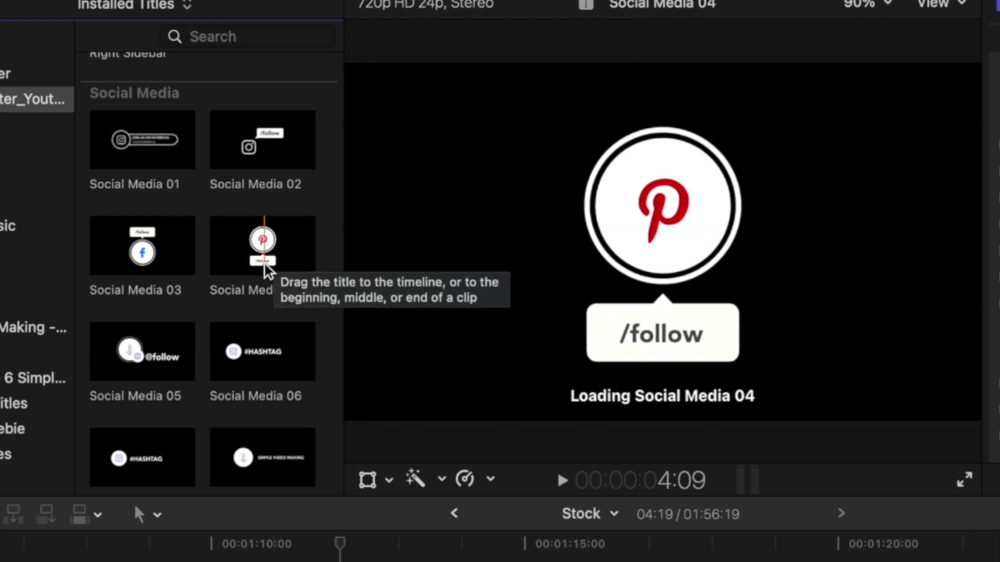
drag(267, 268, 536, 561)
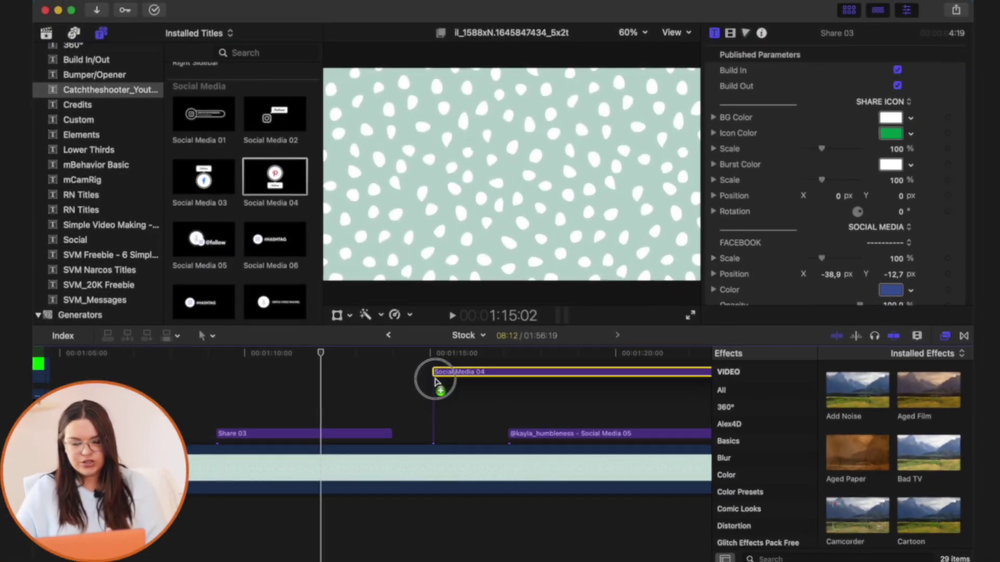
Place Social Media 04 above the main clip and keep its Pinterest icon option.
drag(437, 381, 424, 417)
click(451, 387)
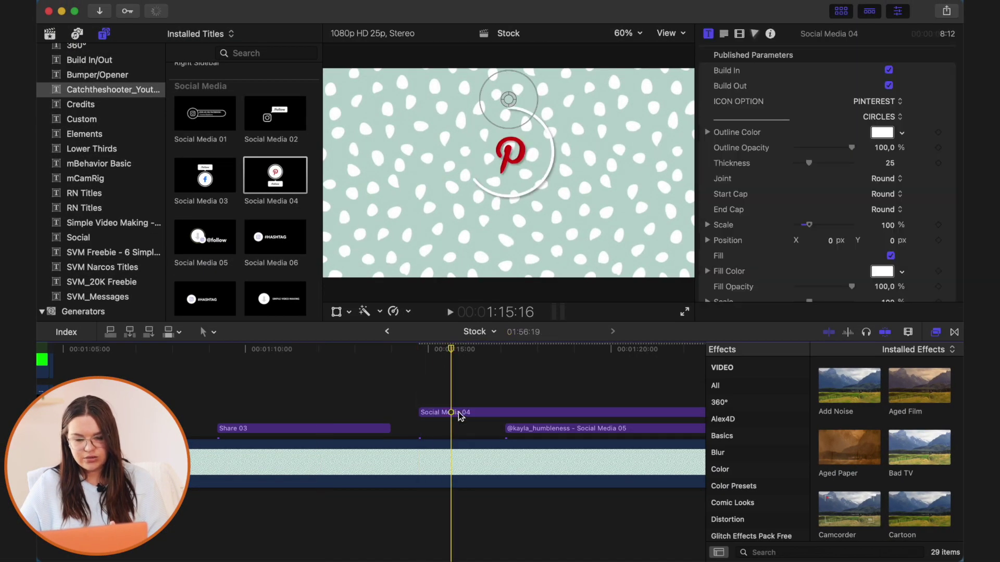
click(459, 412)
scroll(892, 182, down, 1)
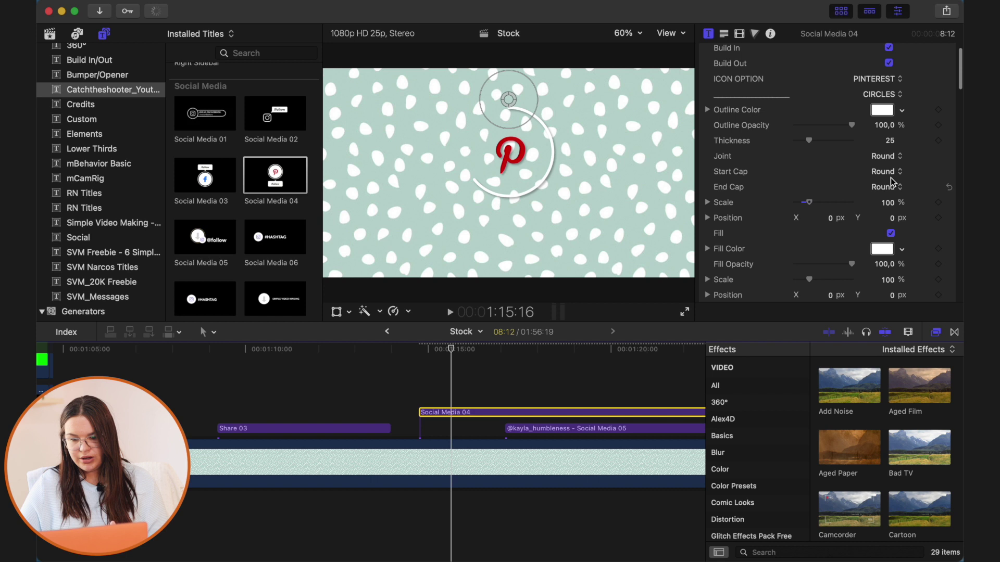
click(897, 82)
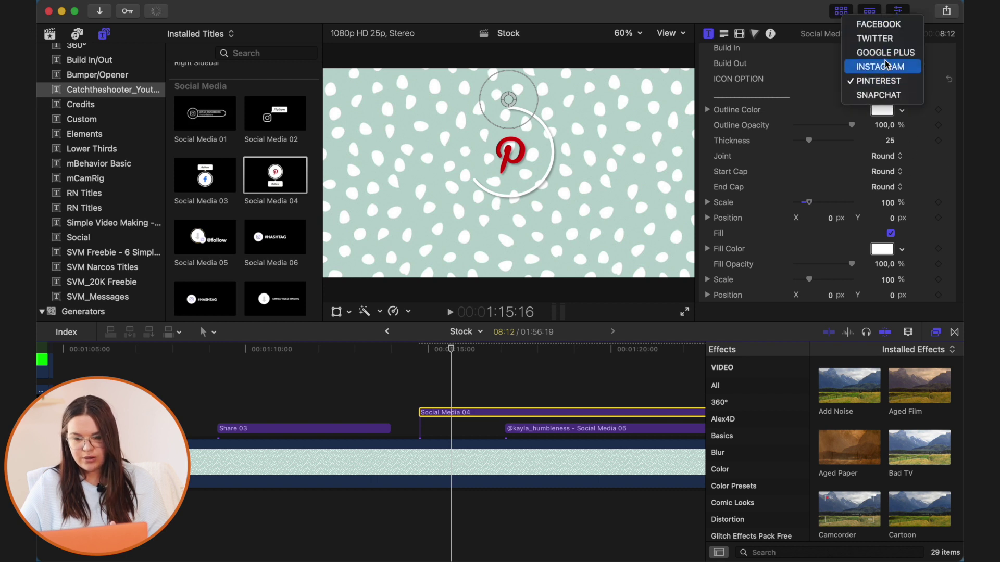
click(880, 81)
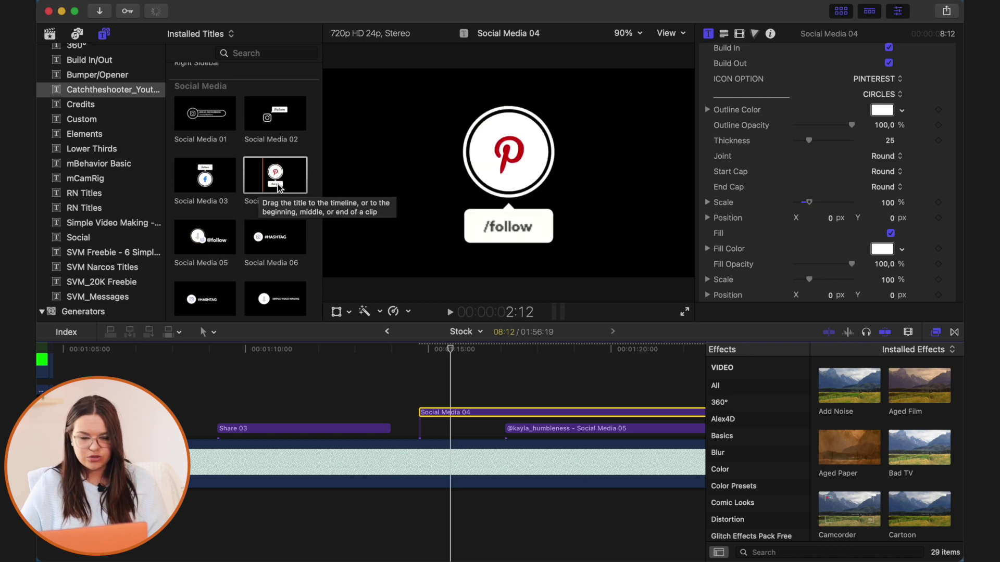
Place the Social Media 05 title on the timeline and select it.
click(203, 248)
drag(203, 248, 155, 366)
click(175, 412)
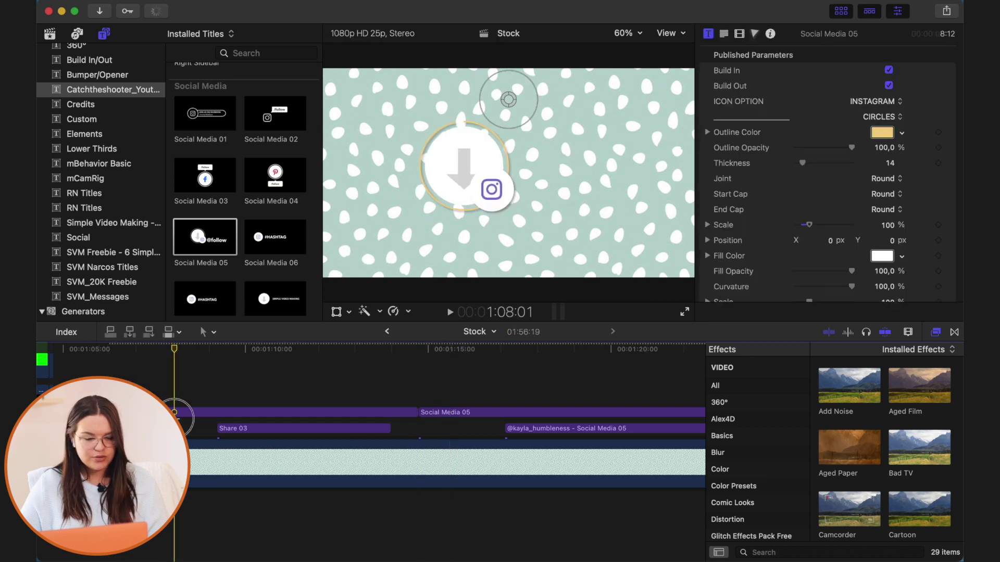
click(180, 413)
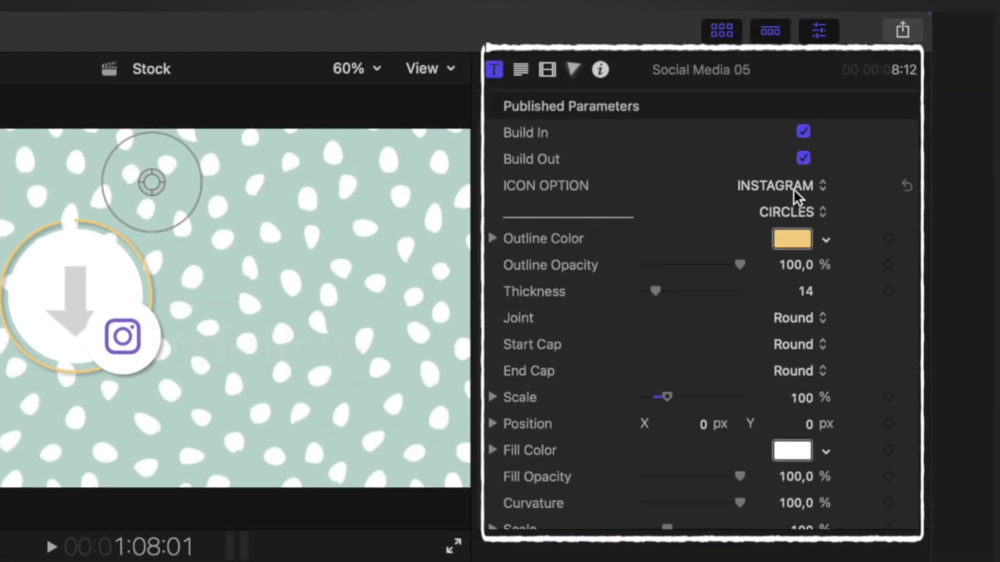
Try the Google Plus and Pinterest icons on Social Media 05, then delete the clip.
click(792, 189)
click(793, 165)
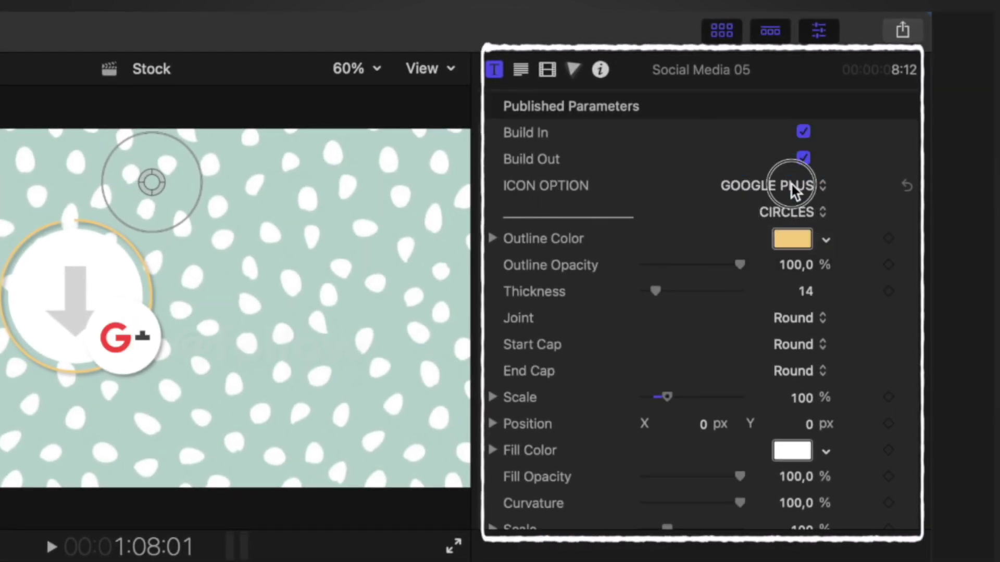
click(792, 184)
click(735, 234)
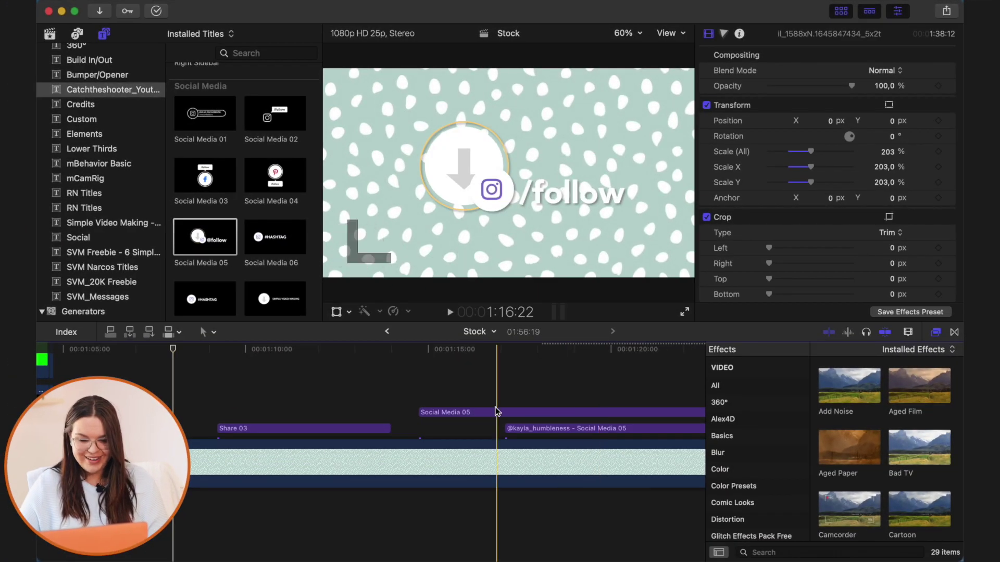
click(479, 411)
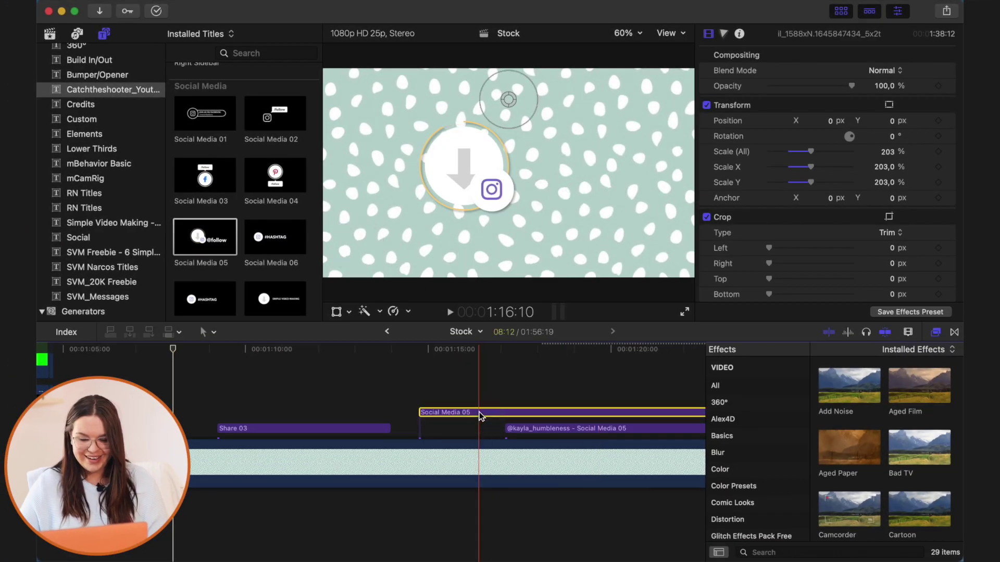
key(Delete)
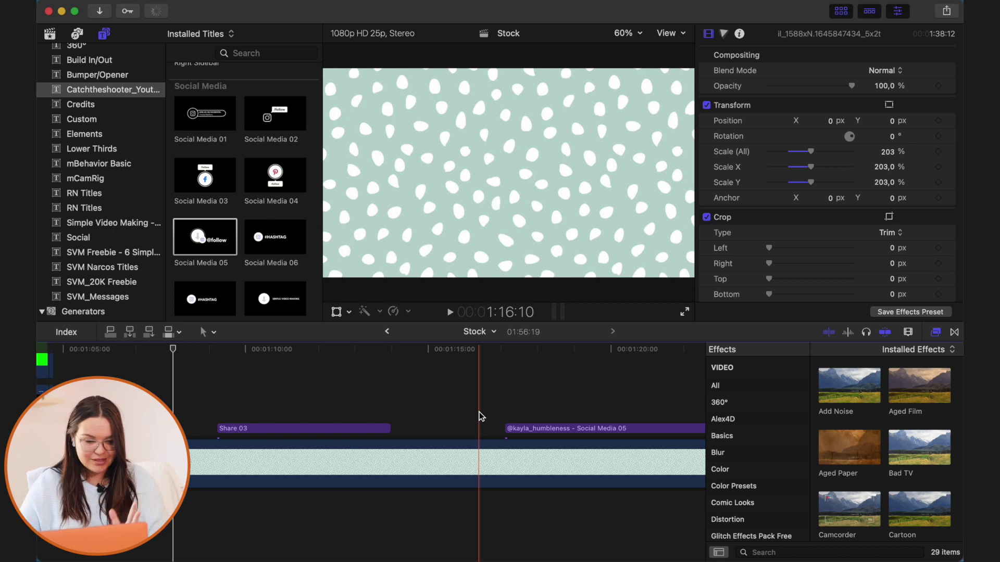
Look through the remaining titles, then open the Custom category and preview CALLOUT 1.
scroll(246, 241, down, 3)
scroll(248, 239, down, 3)
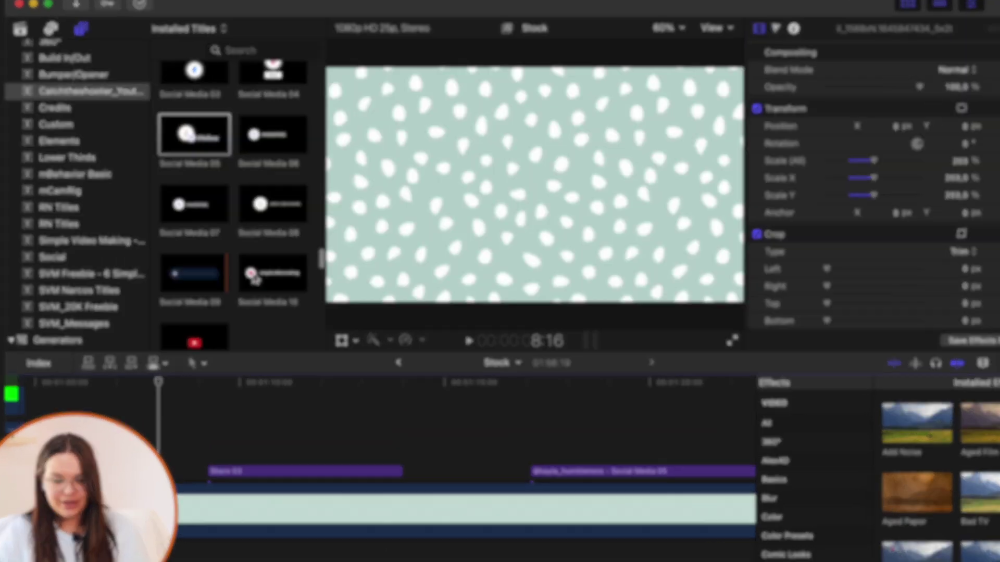
scroll(203, 253, down, 3)
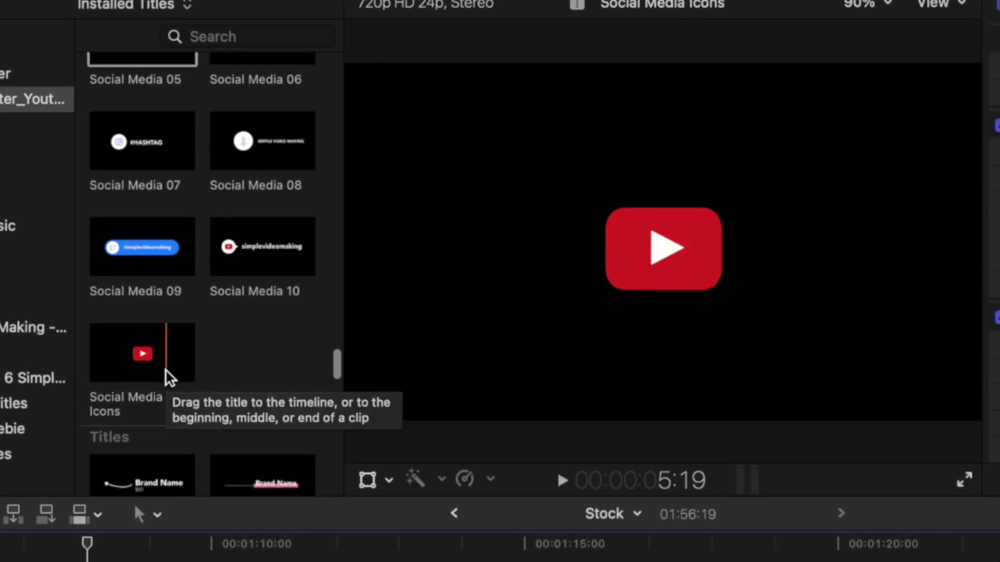
scroll(165, 378, down, 5)
scroll(188, 329, down, 5)
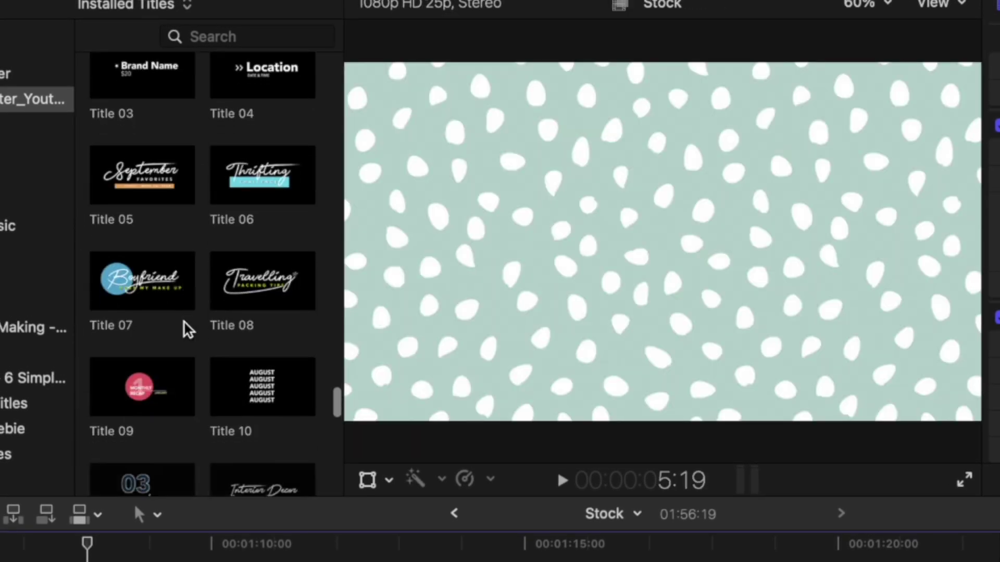
scroll(188, 364, down, 6)
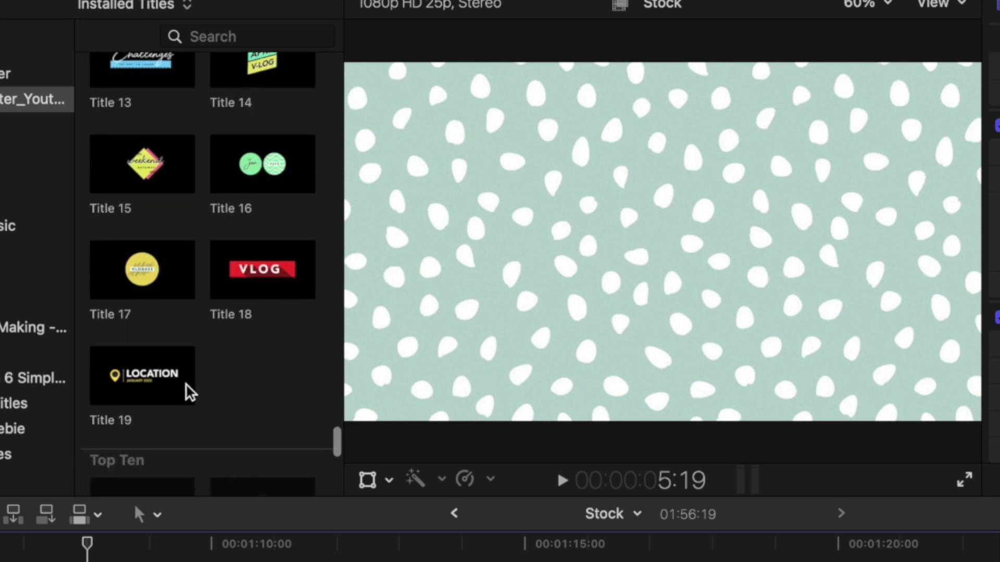
scroll(132, 374, down, 8)
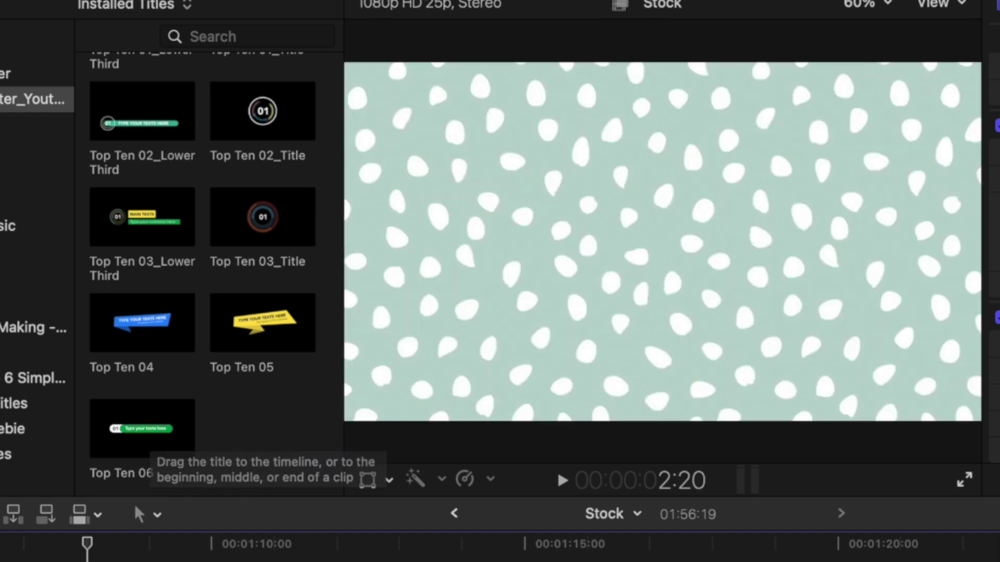
click(93, 120)
scroll(258, 169, up, 7)
click(276, 83)
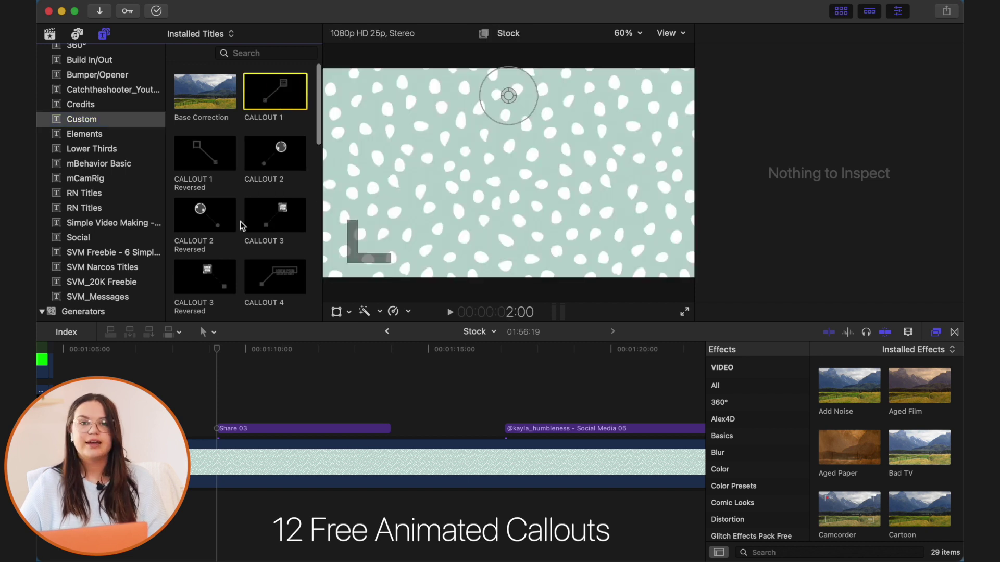
Preview the Custom titles and try Base Correction above Share 03, then delete it.
scroll(239, 221, down, 7)
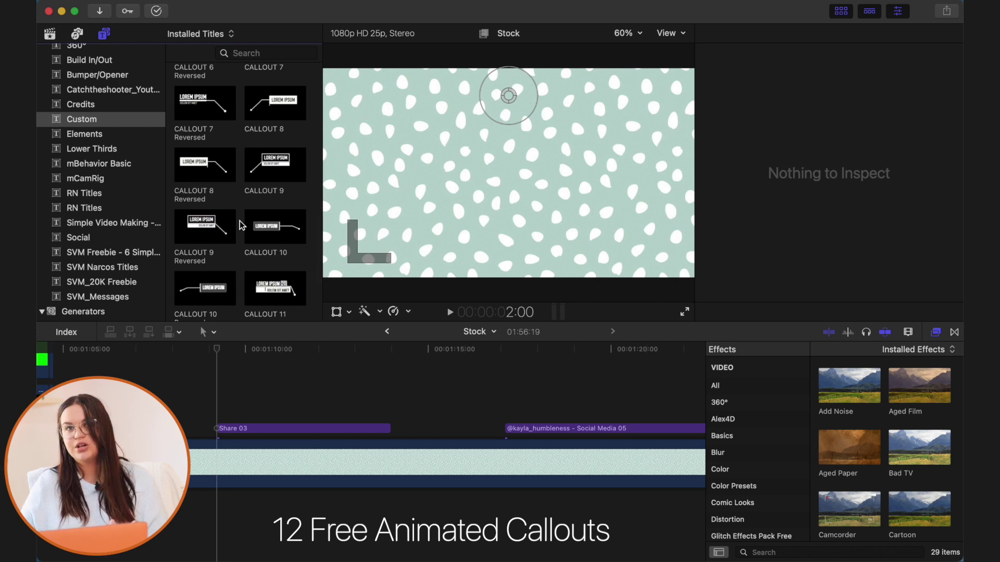
scroll(241, 225, down, 3)
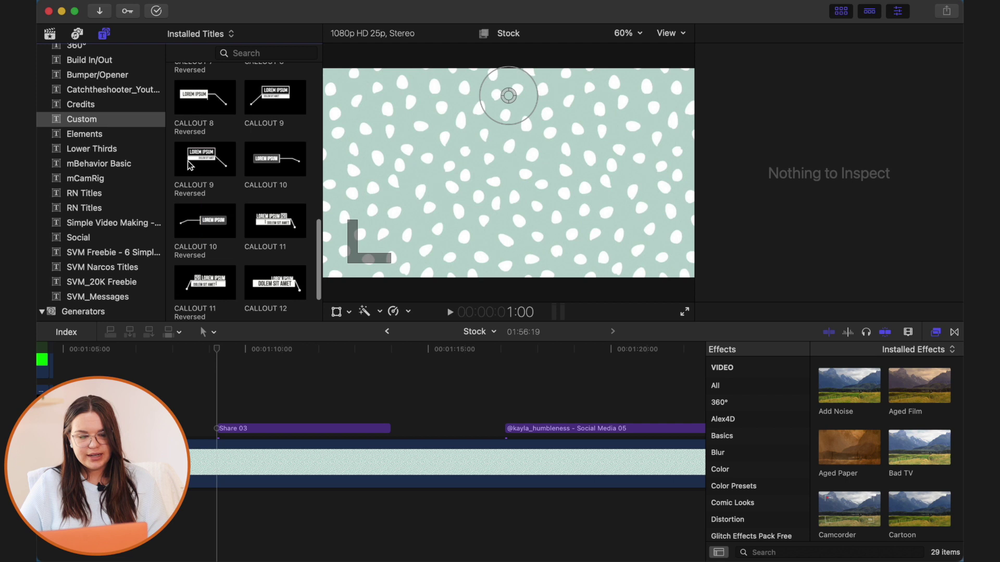
scroll(213, 160, up, 10)
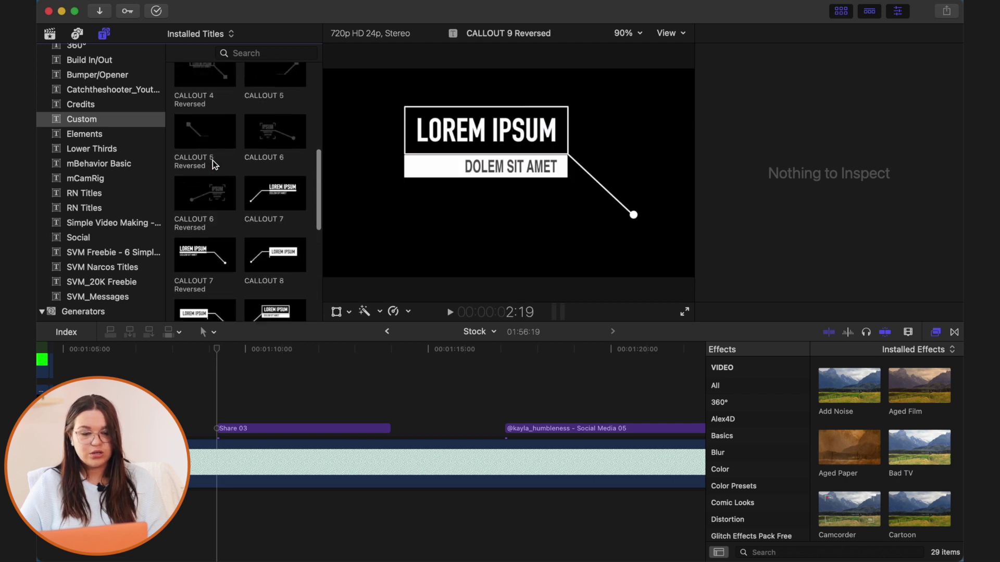
scroll(208, 140, up, 2)
click(191, 105)
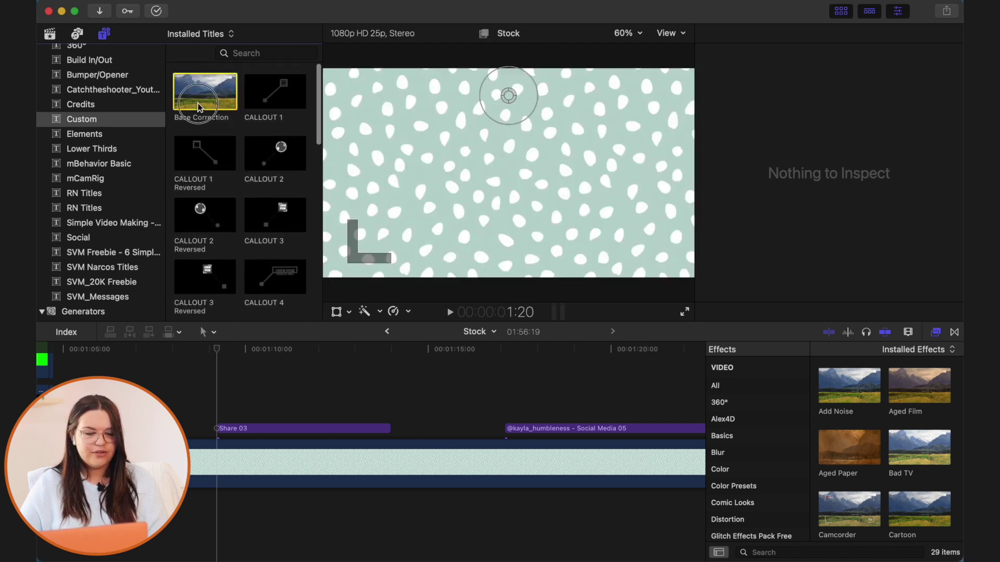
drag(195, 103, 109, 412)
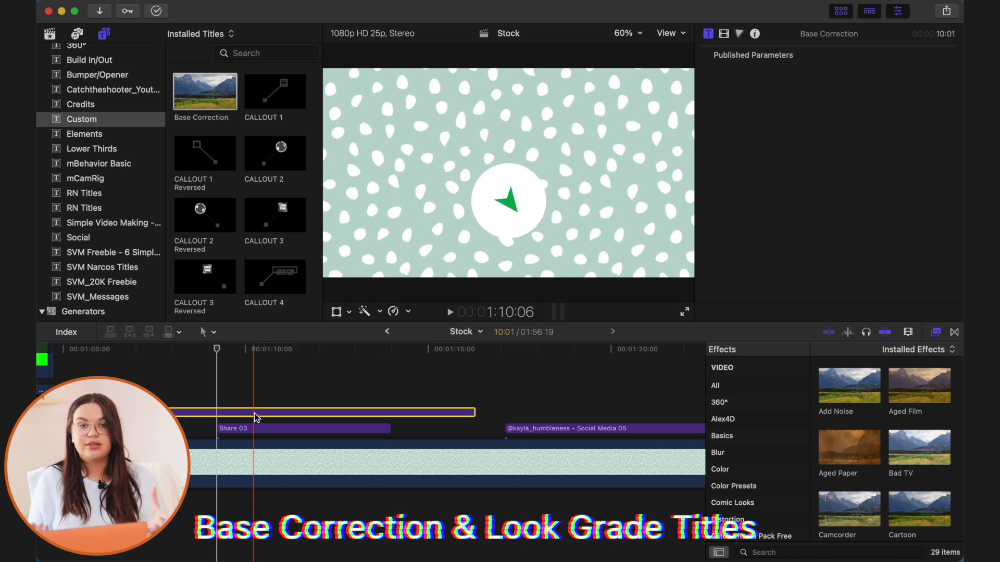
key(Delete)
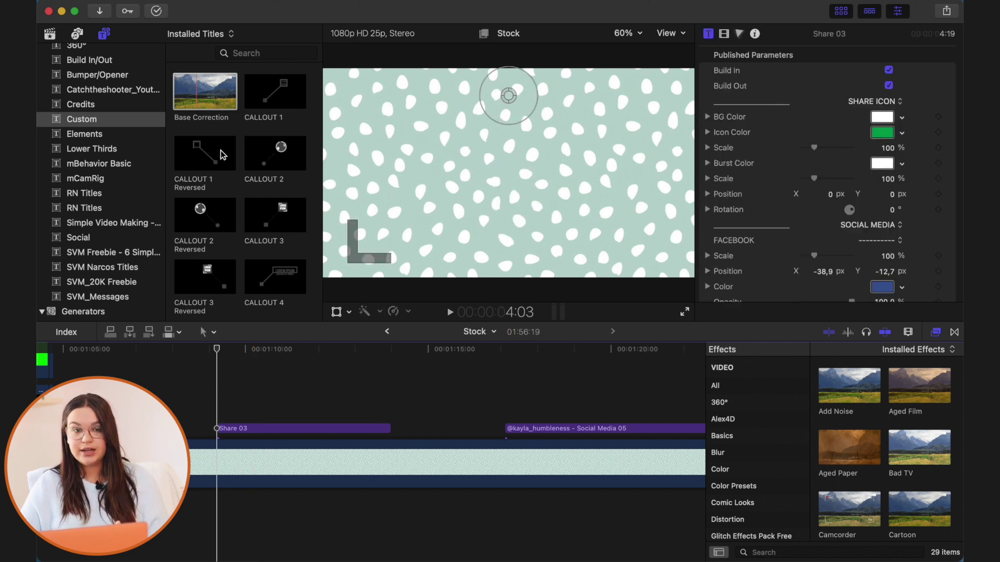
Show the mBehavior Basic title collection.
scroll(222, 153, down, 10)
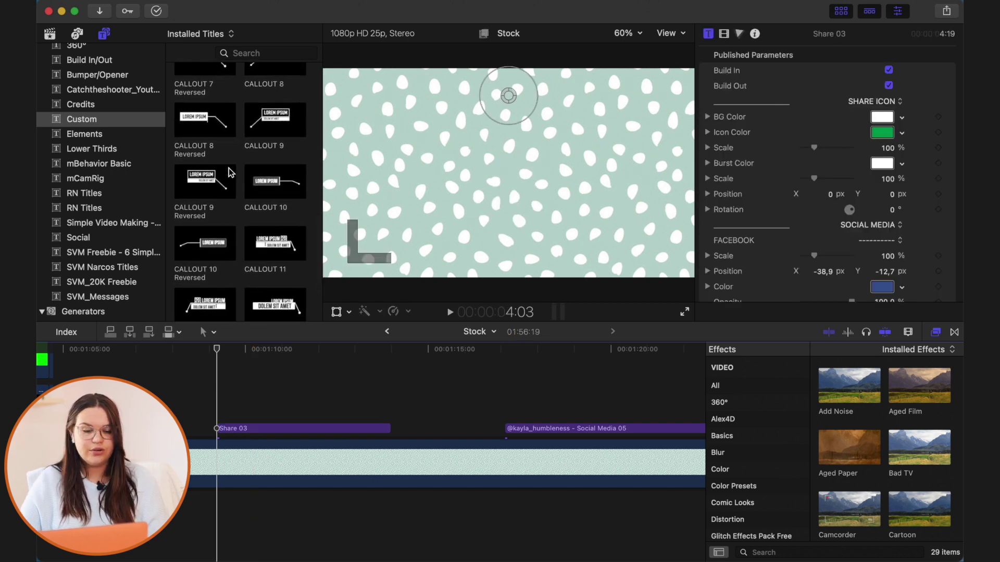
scroll(229, 172, down, 5)
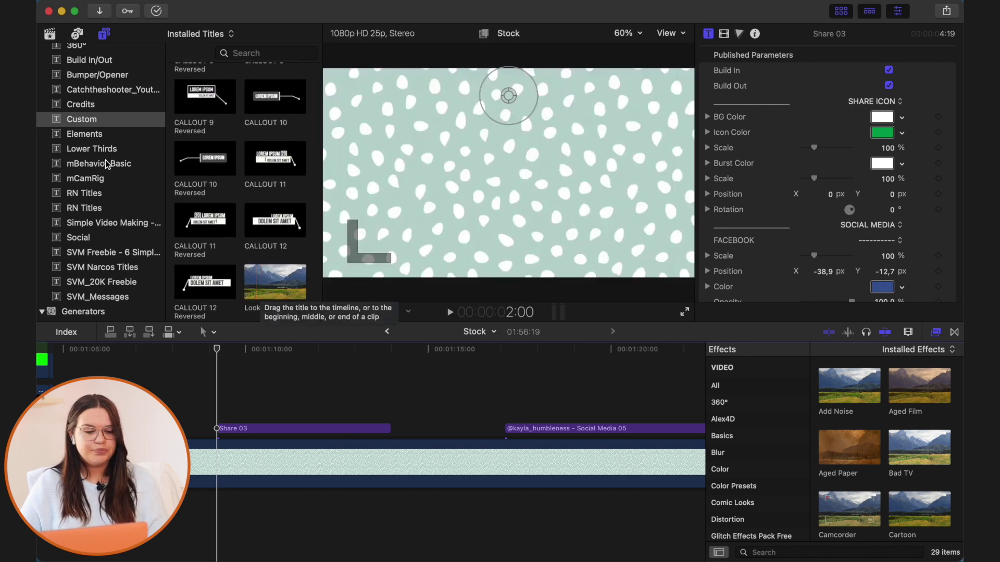
click(127, 167)
Scroll through the mBehavior Basic titles in the browser.
scroll(224, 157, up, 1)
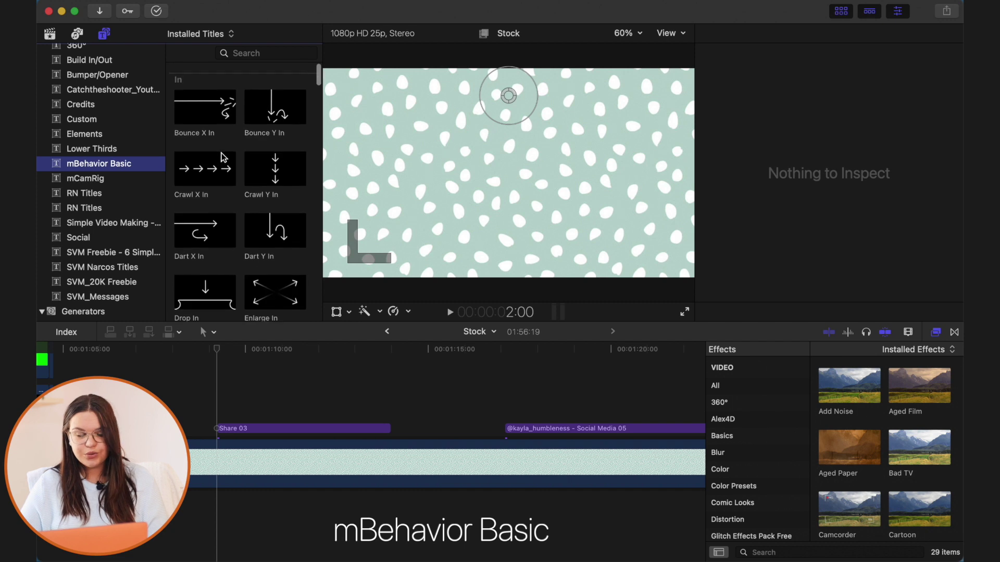
scroll(224, 157, down, 5)
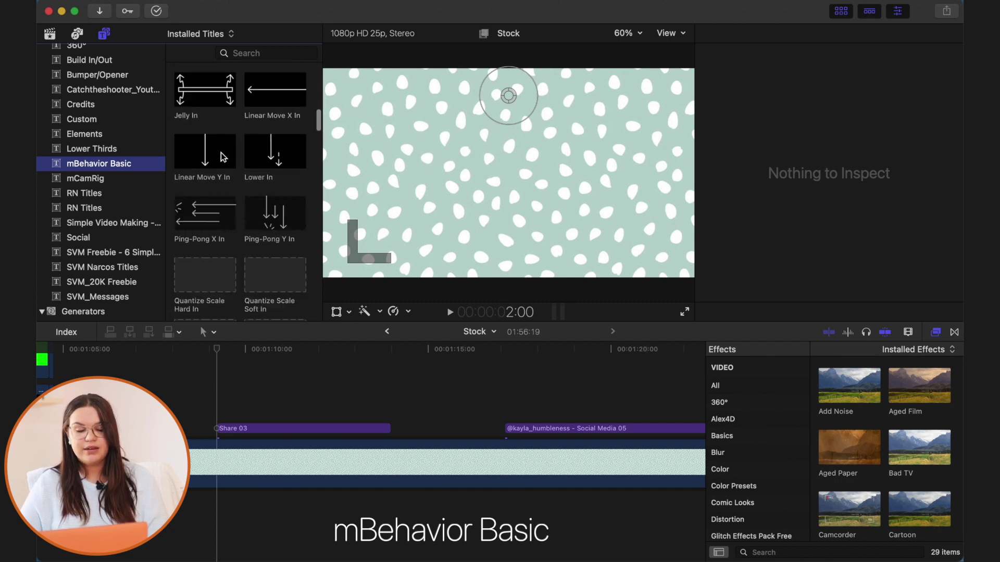
scroll(223, 157, up, 8)
scroll(221, 152, down, 2)
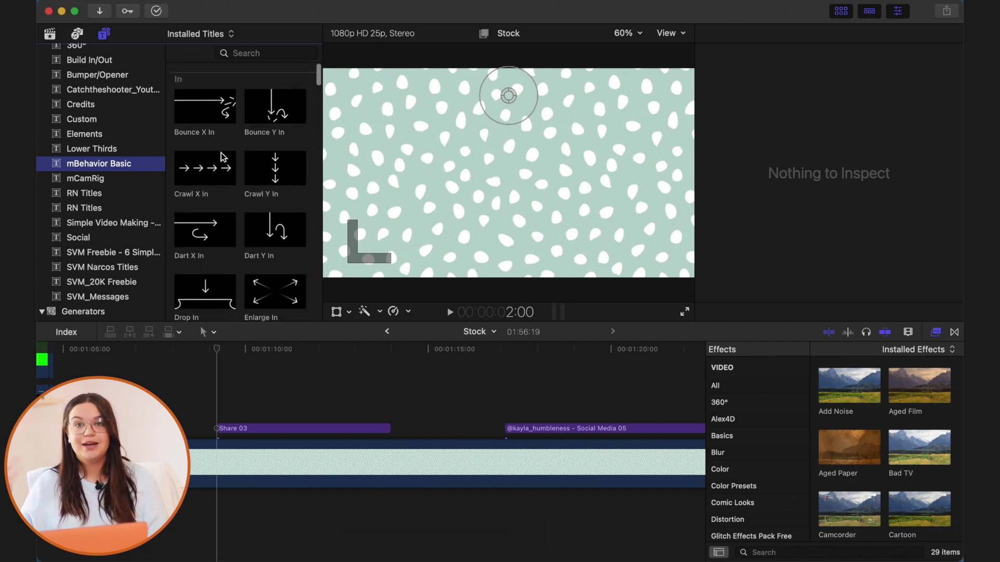
scroll(219, 394, left, 3)
scroll(218, 393, up, 3)
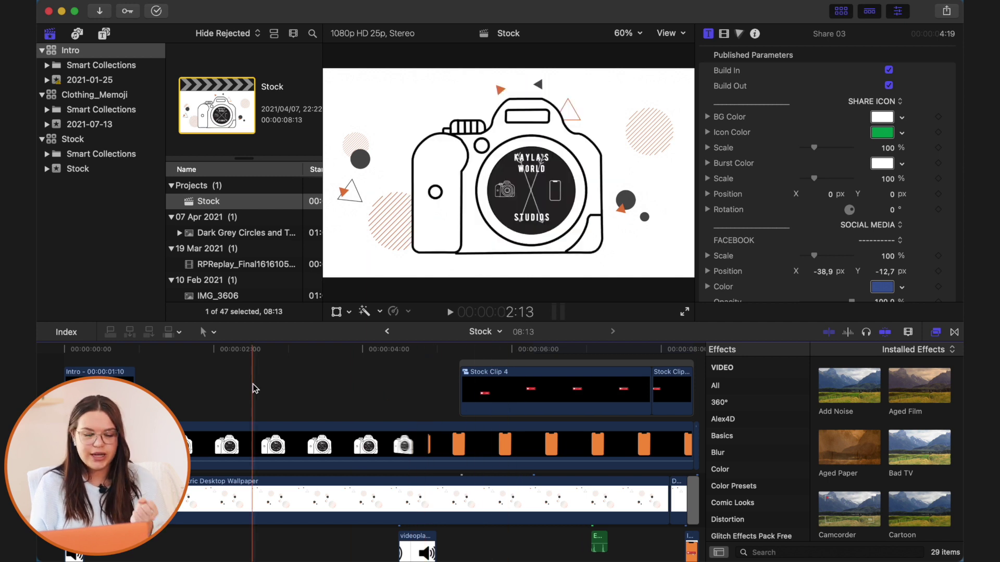
Show the Titles and Generators browser and open the Stock Clip compound for editing.
scroll(254, 388, down, 2)
scroll(224, 391, up, 1)
scroll(156, 388, up, 2)
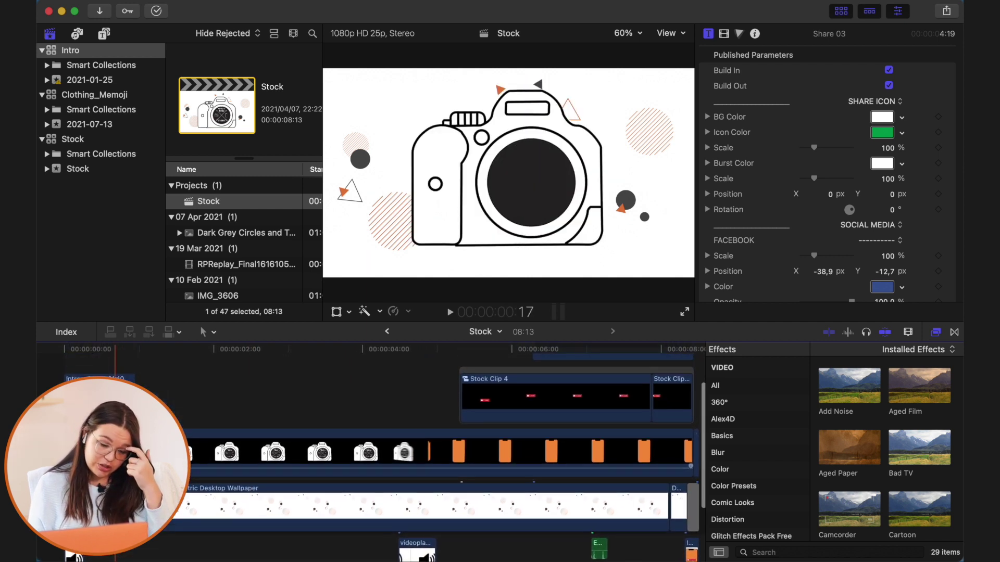
key(alt+super+1)
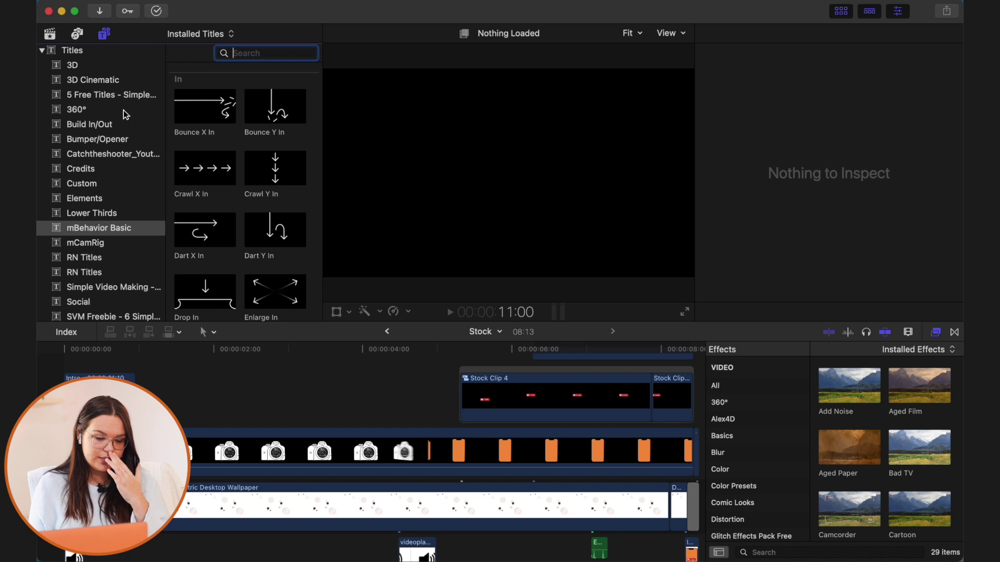
double_click(157, 451)
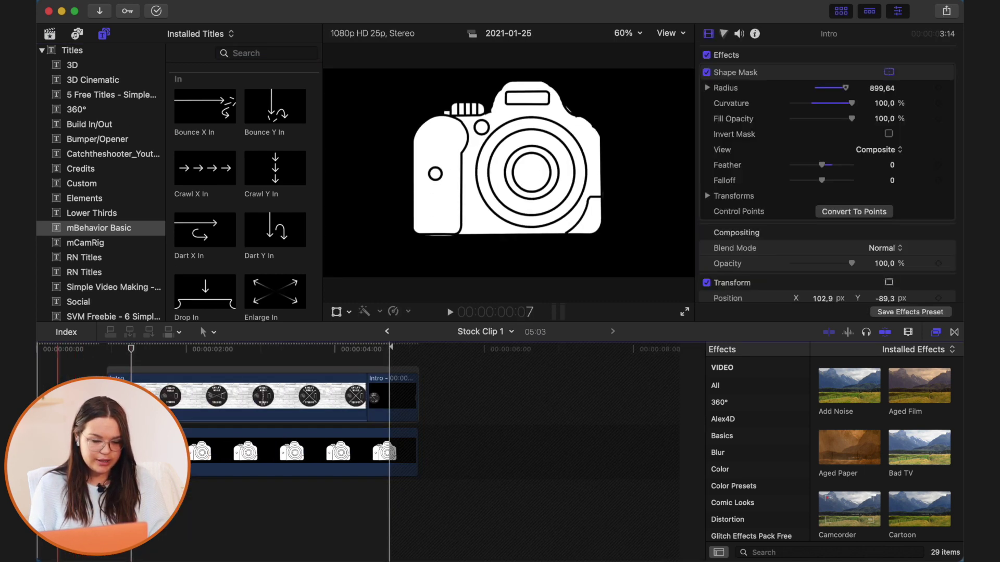
Put Dart Y In over the camera white clip start, replacing the existing title, and play it.
drag(275, 229, 113, 416)
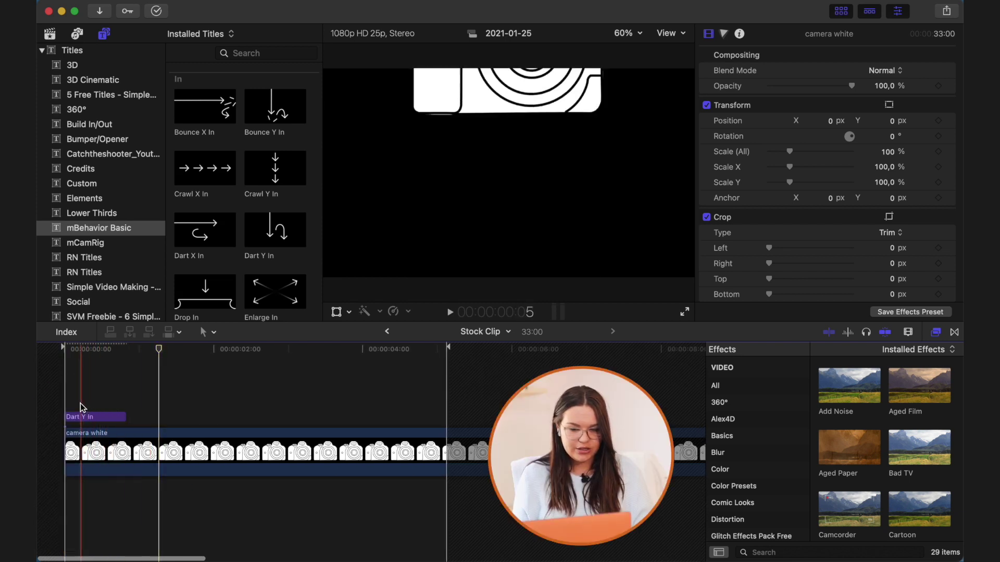
key(space)
key(space)
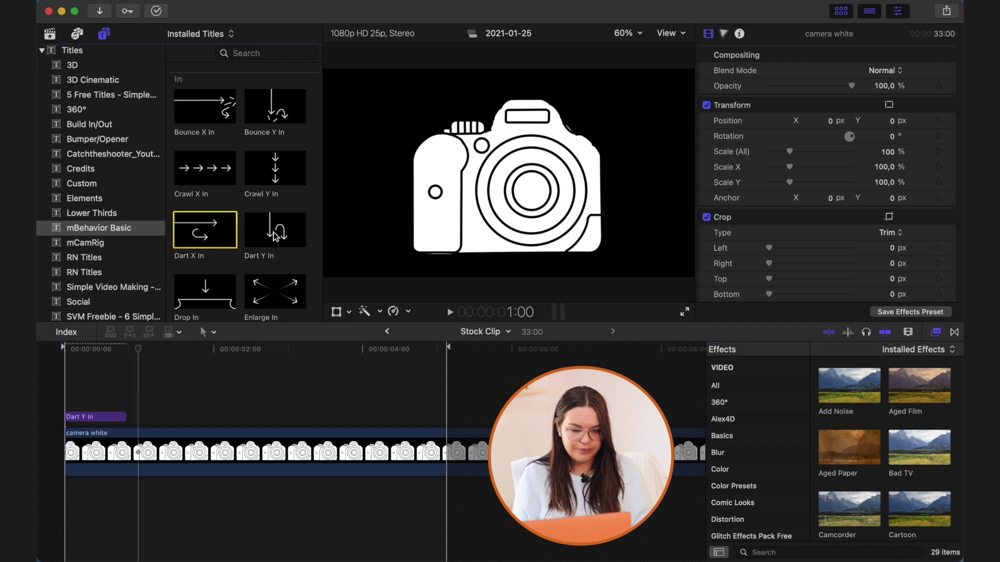
drag(275, 234, 67, 418)
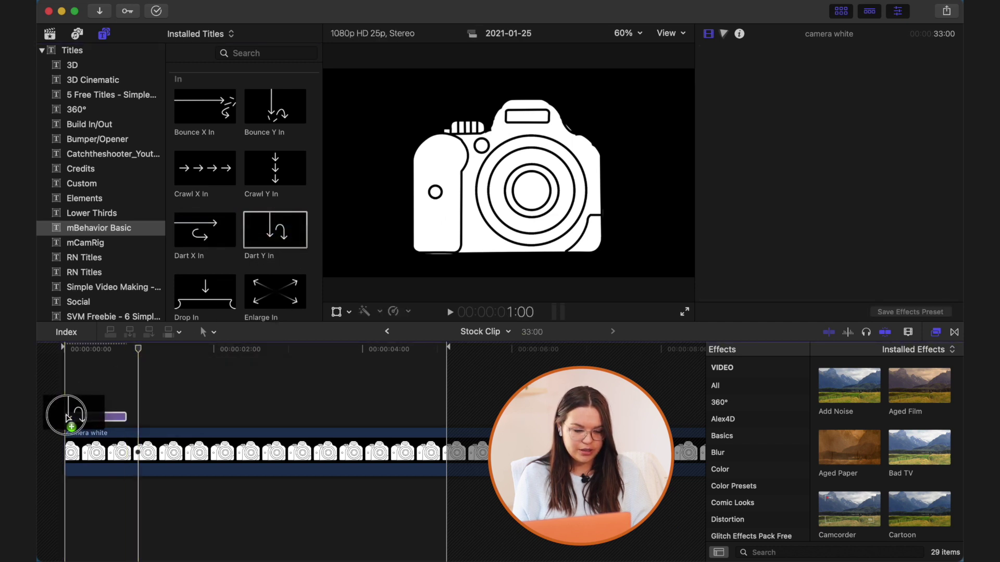
drag(157, 429, 136, 418)
click(137, 418)
key(space)
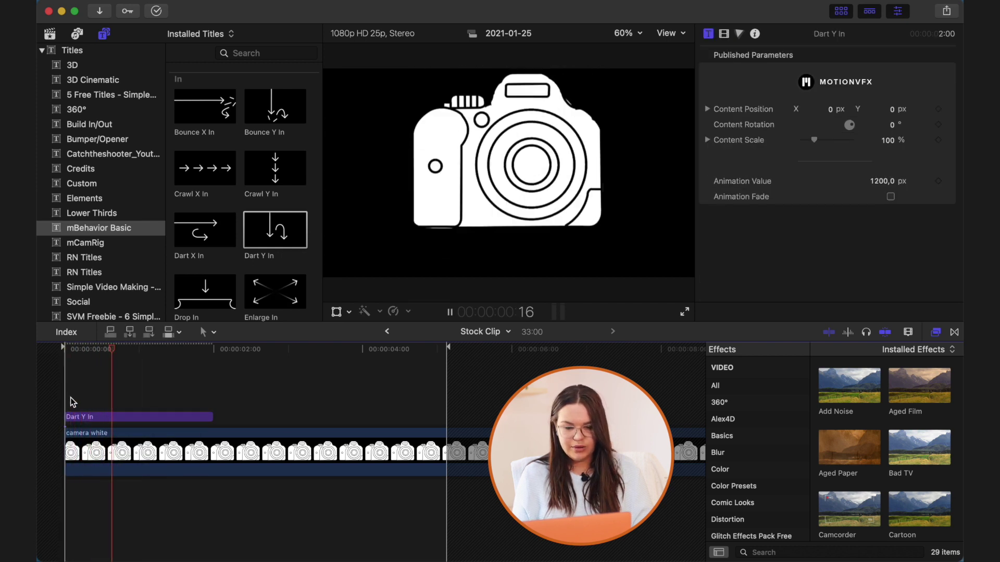
key(space)
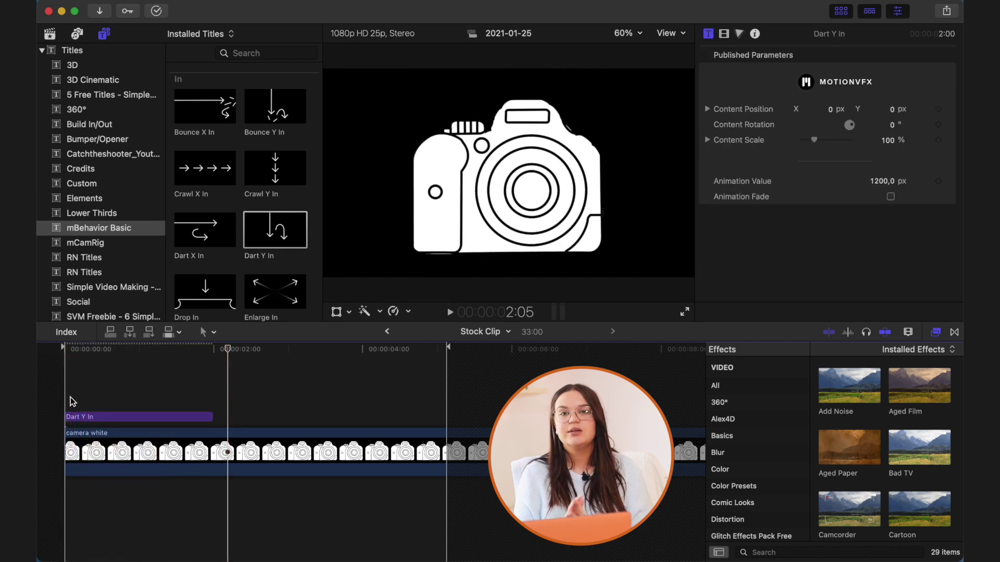
Inspect the settings of the Dart Y In title and the camera white clip.
click(96, 417)
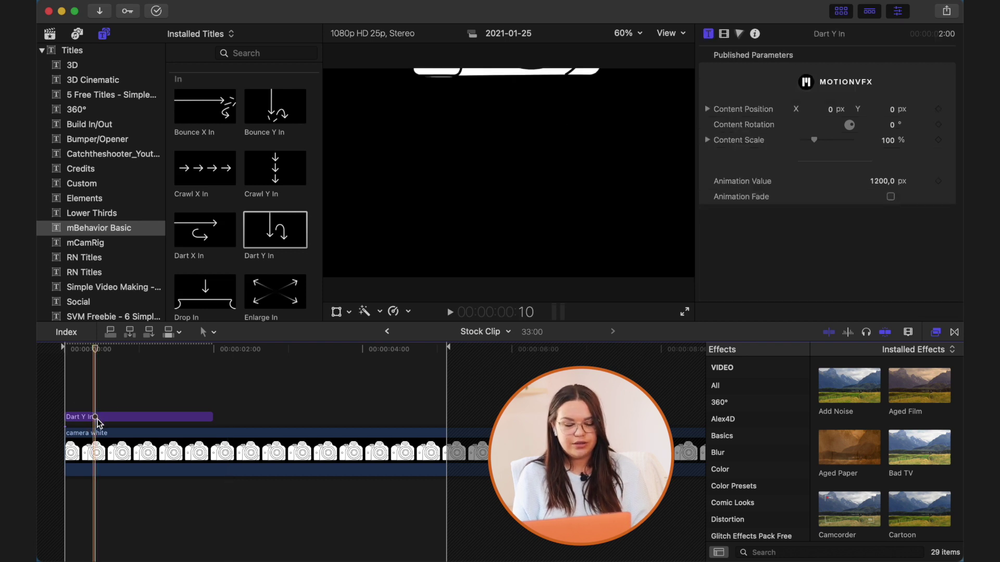
click(97, 434)
click(97, 417)
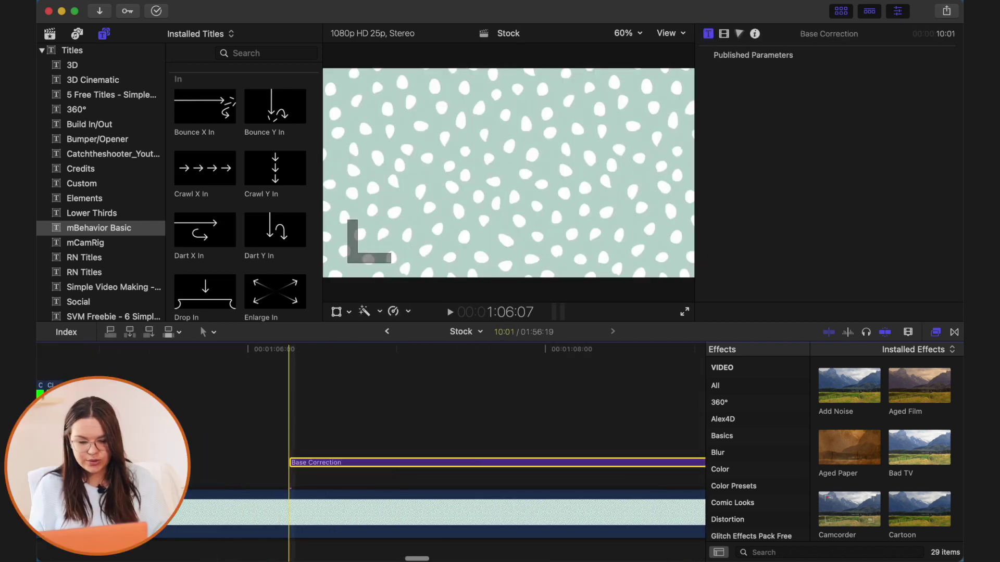
scroll(469, 435, right, 10)
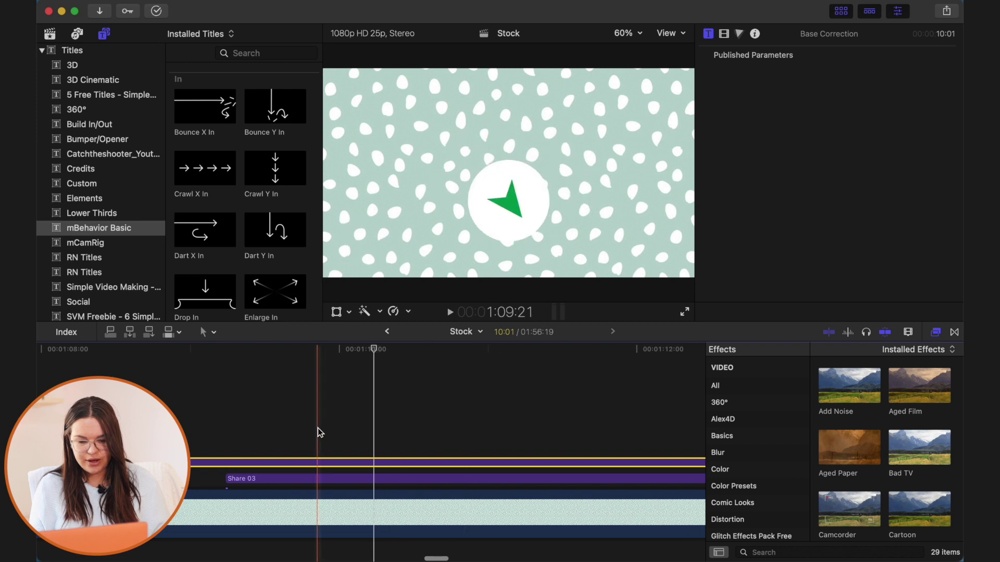
scroll(319, 432, left, 20)
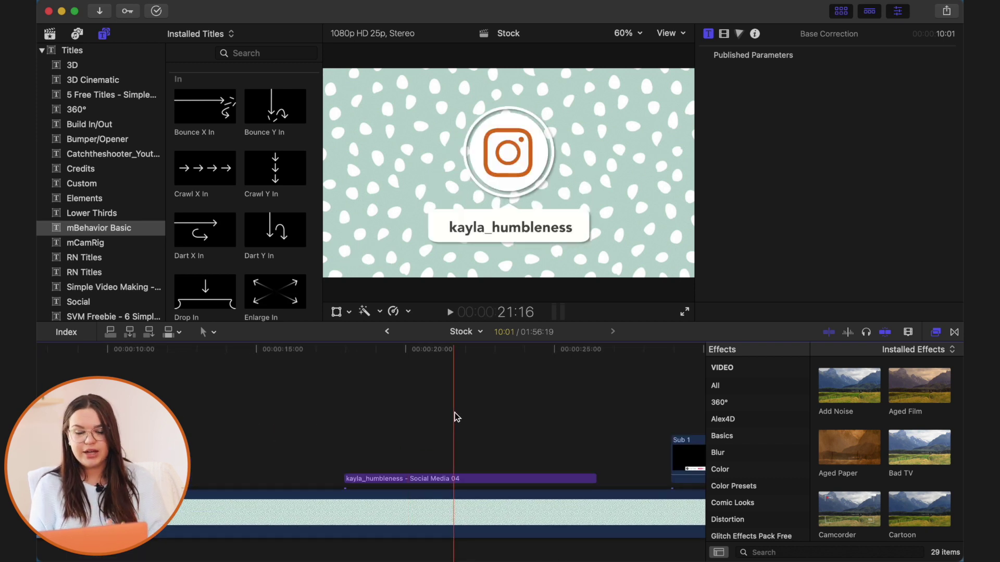
click(433, 414)
scroll(221, 253, down, 1)
drag(221, 253, 348, 447)
key(space)
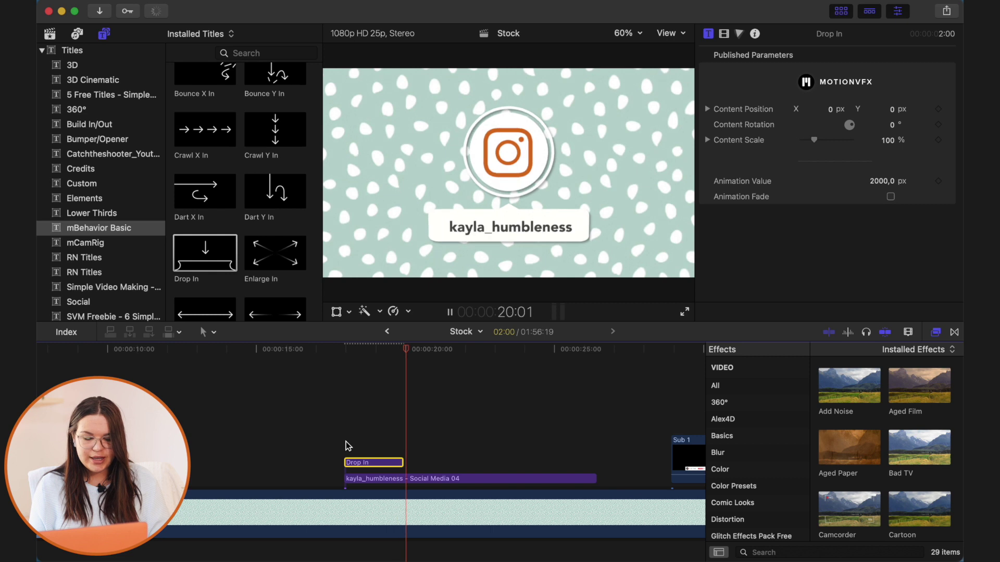
key(space)
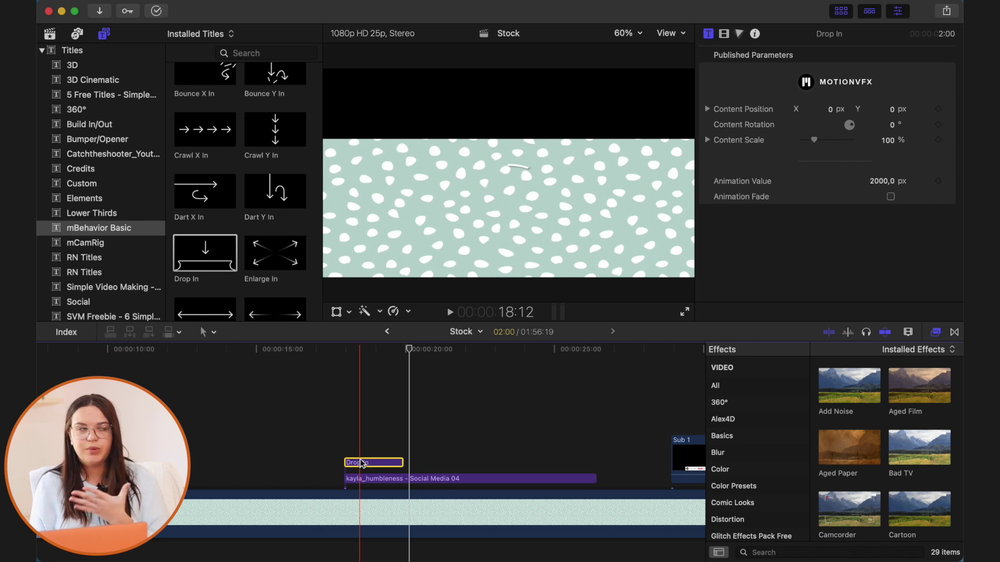
super+click(386, 478)
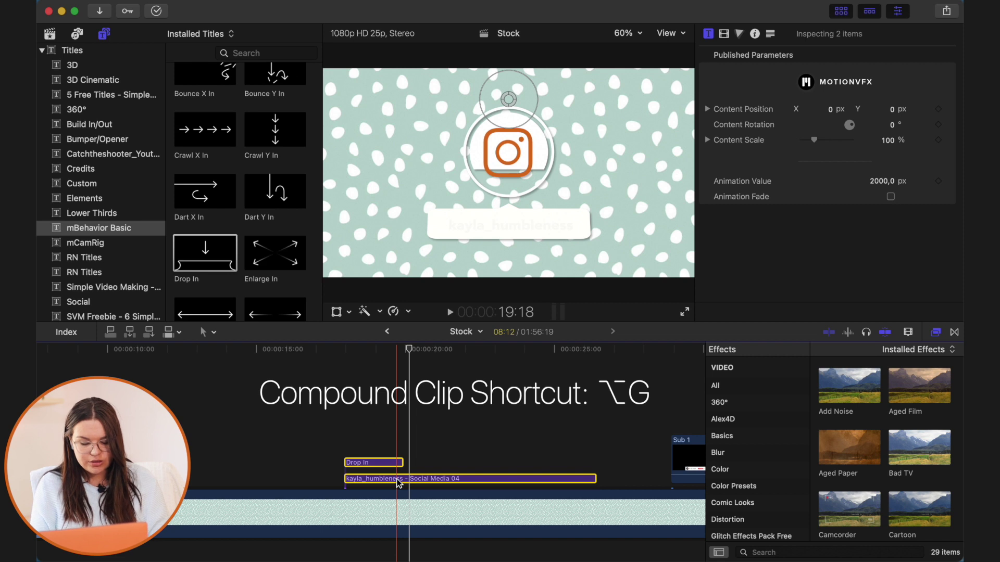
key(alt+g)
key(Return)
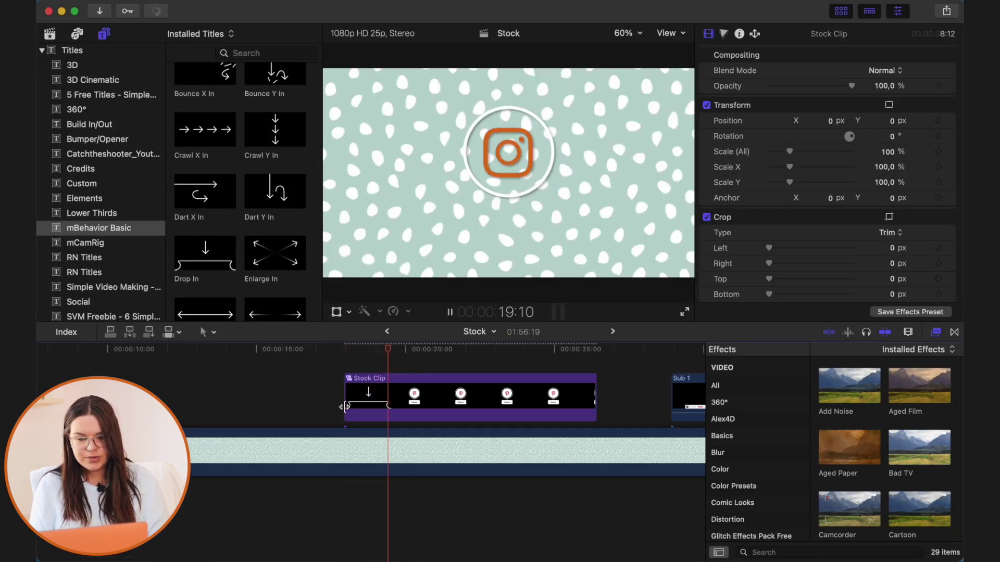
key(super+z)
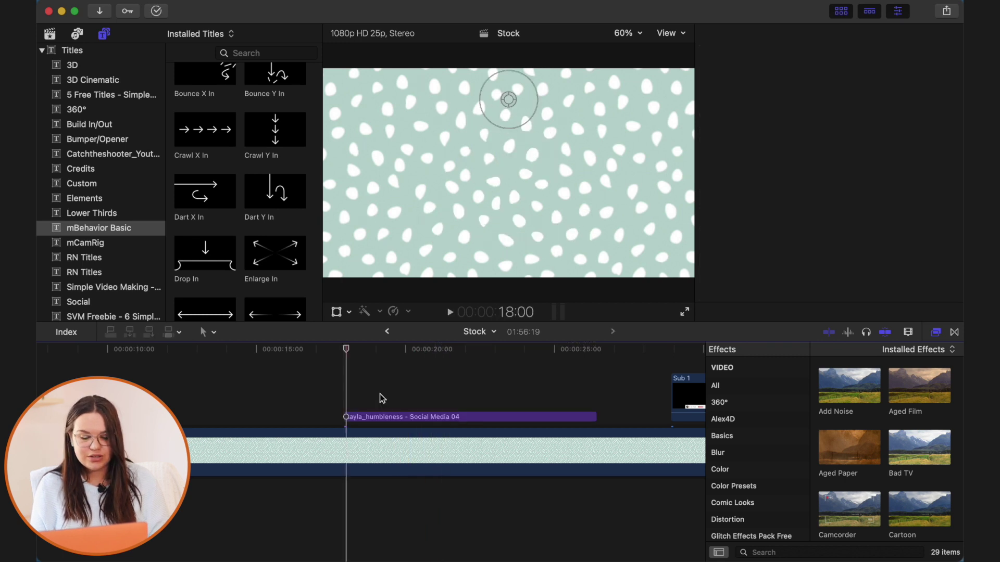
Browse the mBehavior Basic titles, then preview the mCamRig title in its category.
click(95, 231)
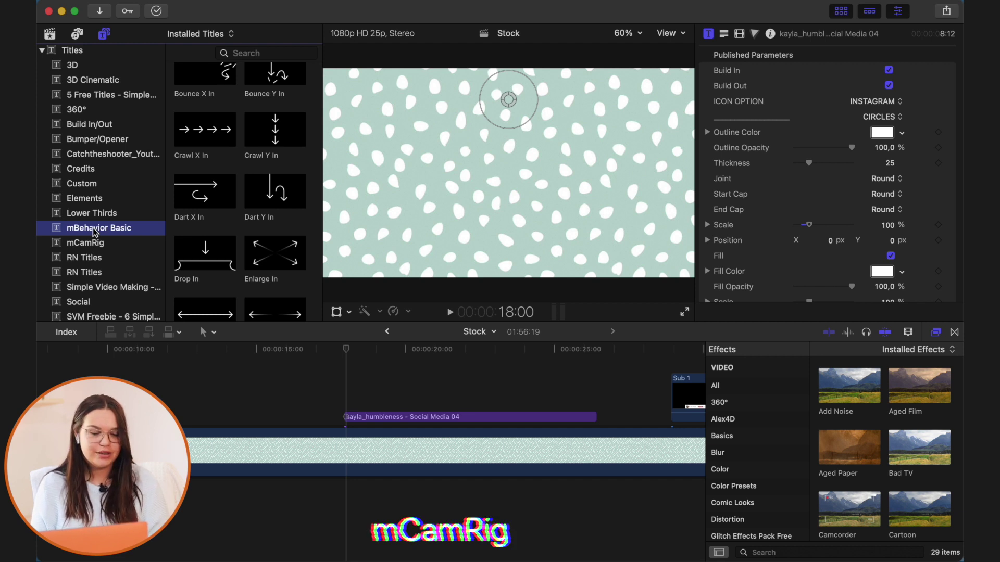
scroll(92, 227, down, 4)
click(88, 142)
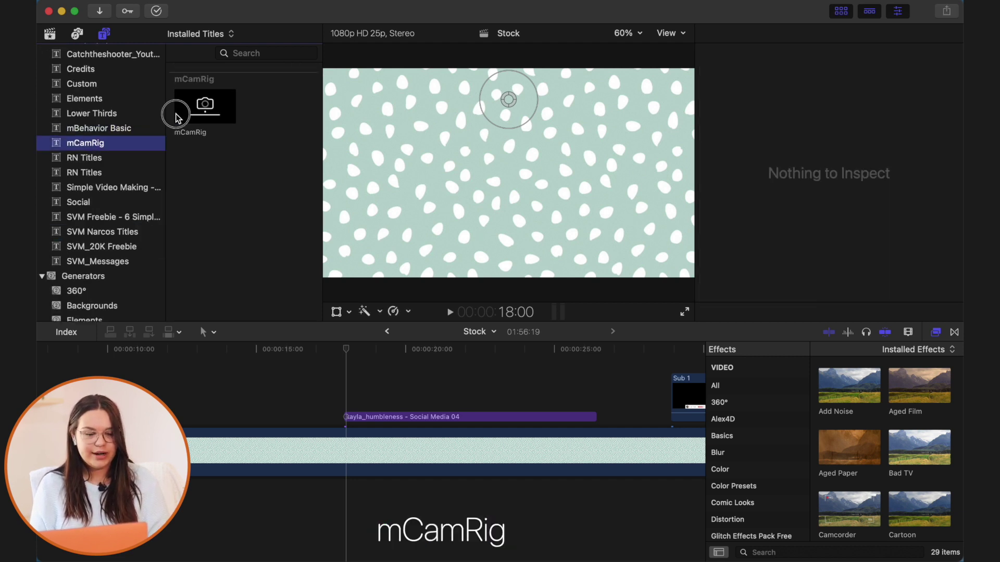
click(204, 119)
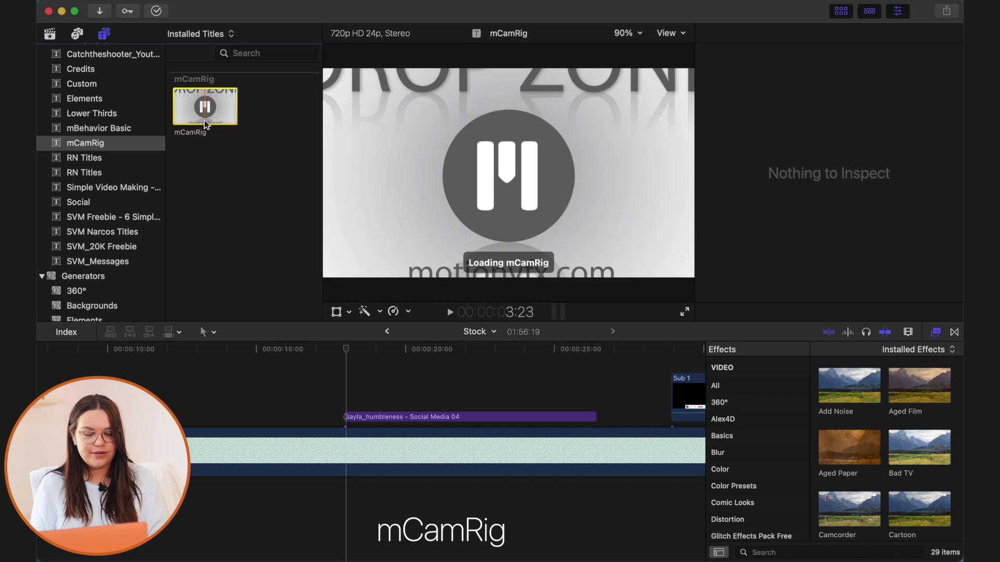
Select the title clip on the timeline and bring up the libraries list.
click(390, 412)
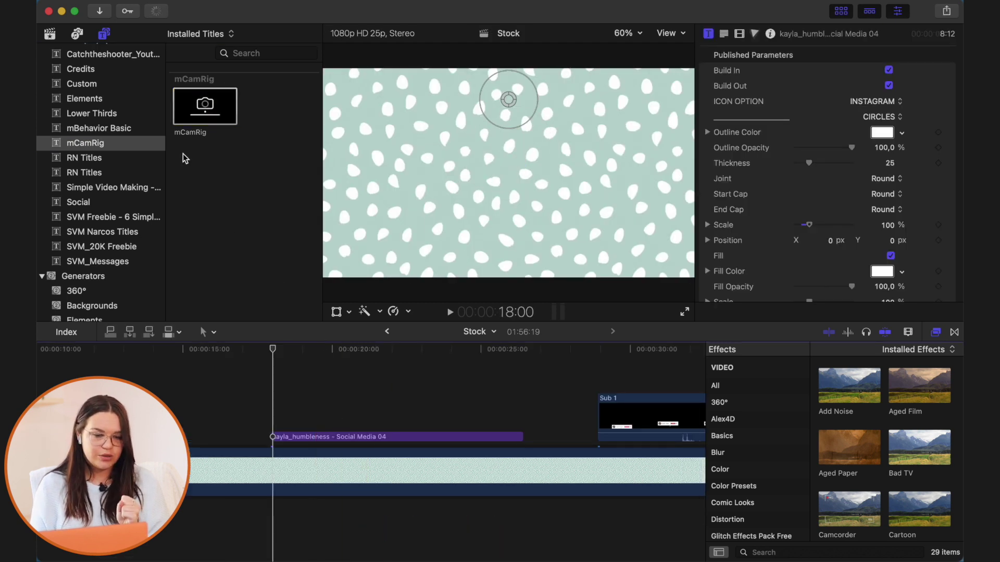
scroll(106, 77, up, 5)
click(50, 34)
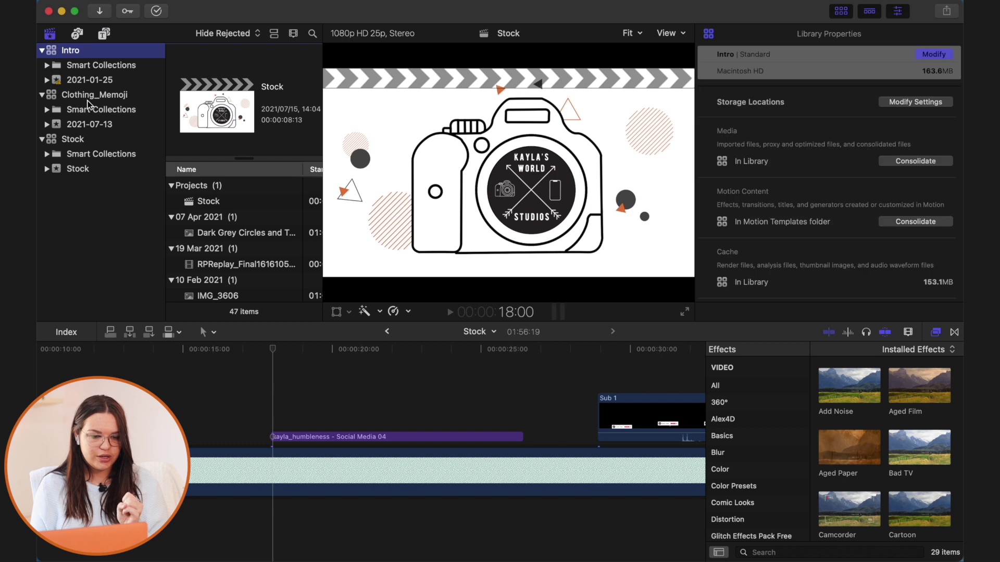
In the Clothing_Memoji Memoji project, add the mCamRig title above the clip at 4:42:07.
click(94, 94)
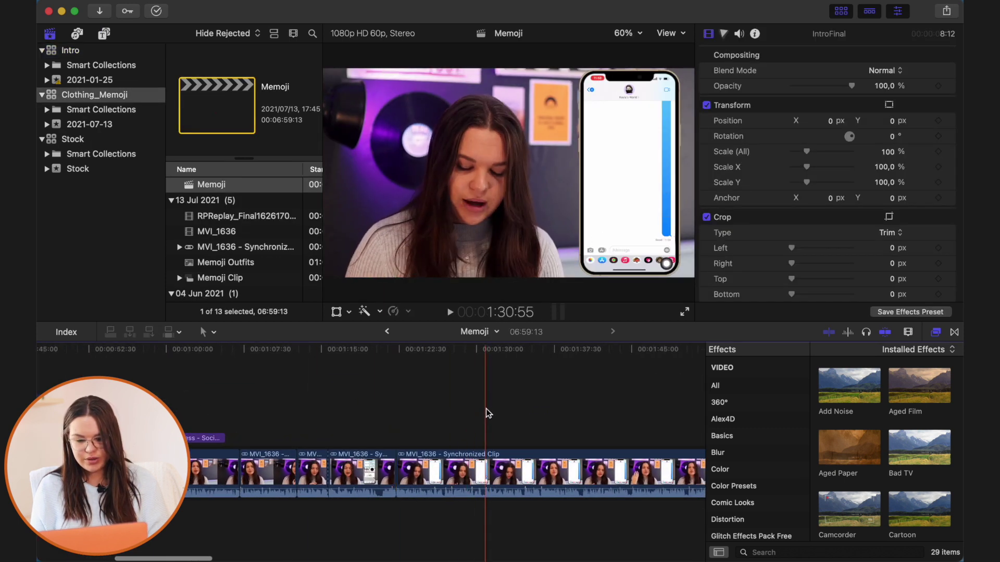
scroll(548, 412, right, 10)
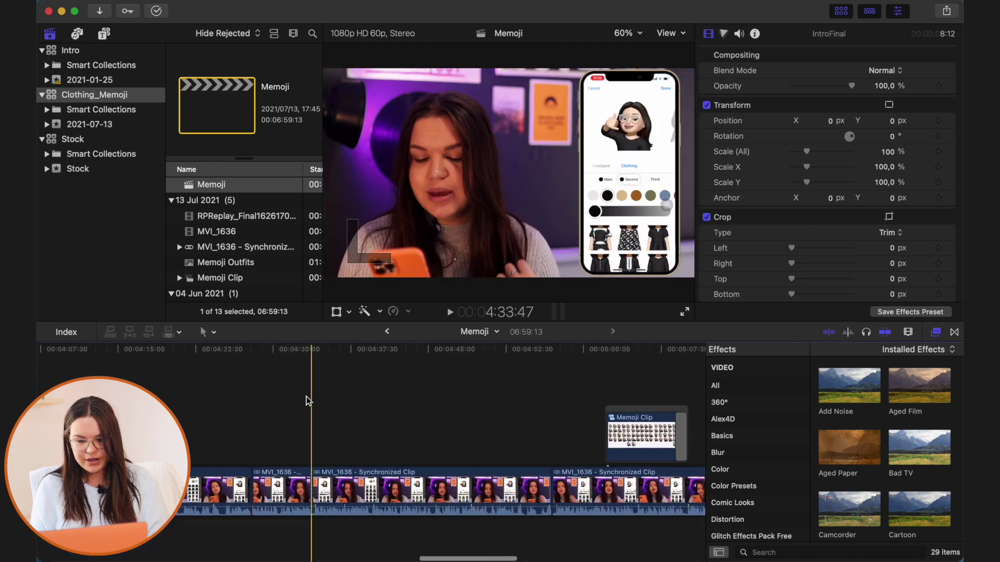
click(399, 406)
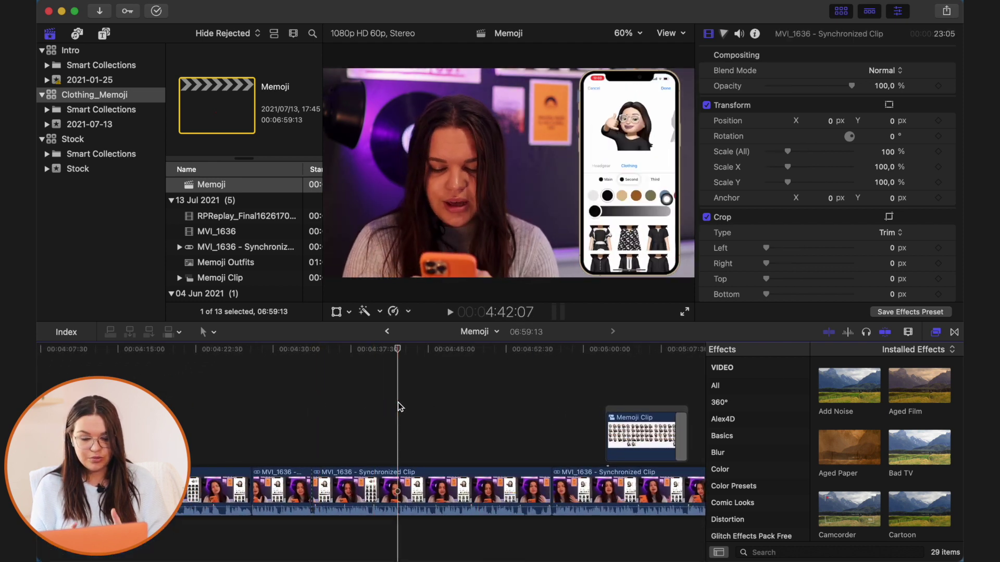
click(104, 35)
drag(209, 123, 394, 455)
Pan the mCamRig virtual camera from the face to the phone and play back the zoom.
key(super+equal)
key(super+equal)
key(super+equal)
scroll(391, 437, right, 5)
key(space)
key(space)
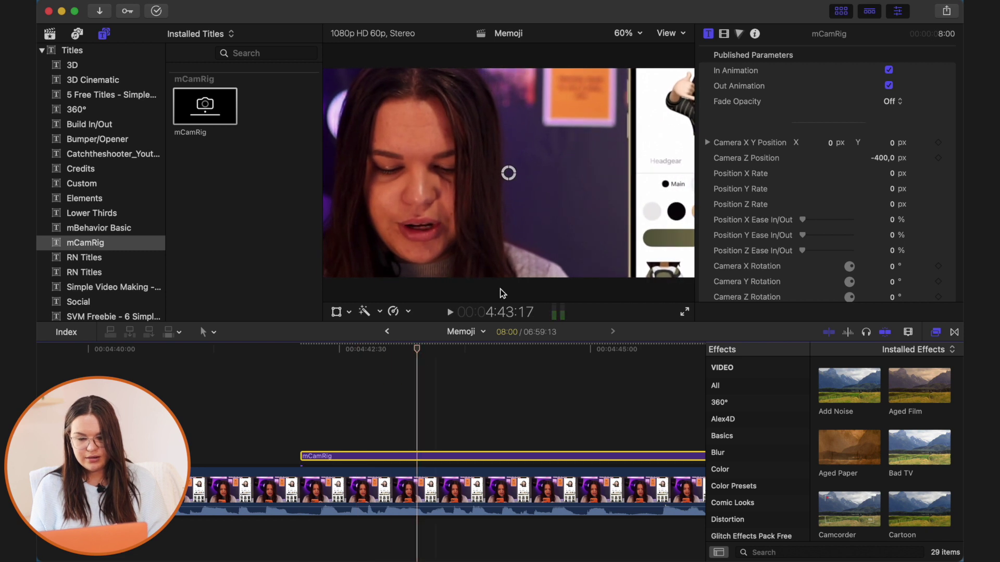
drag(514, 190, 605, 189)
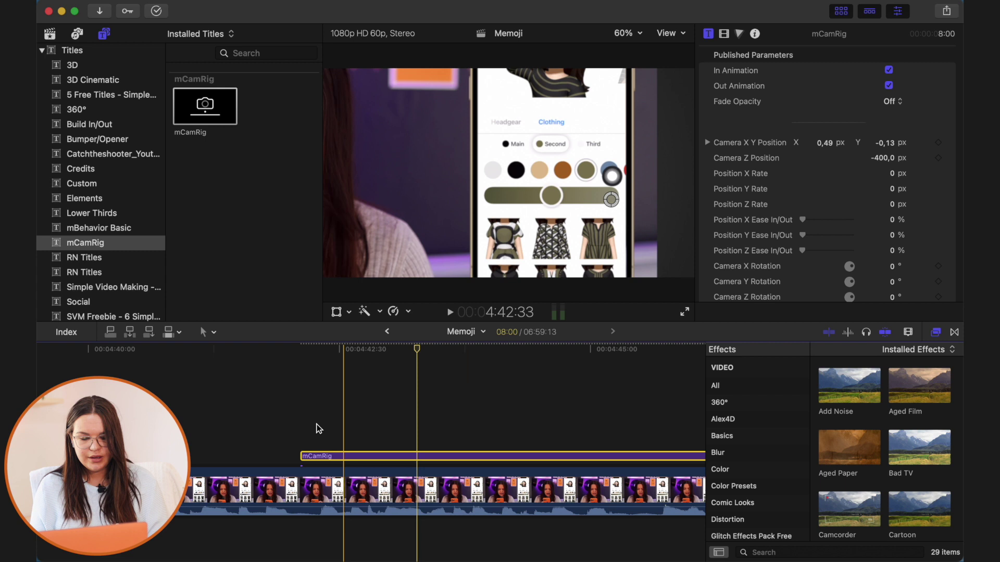
key(space)
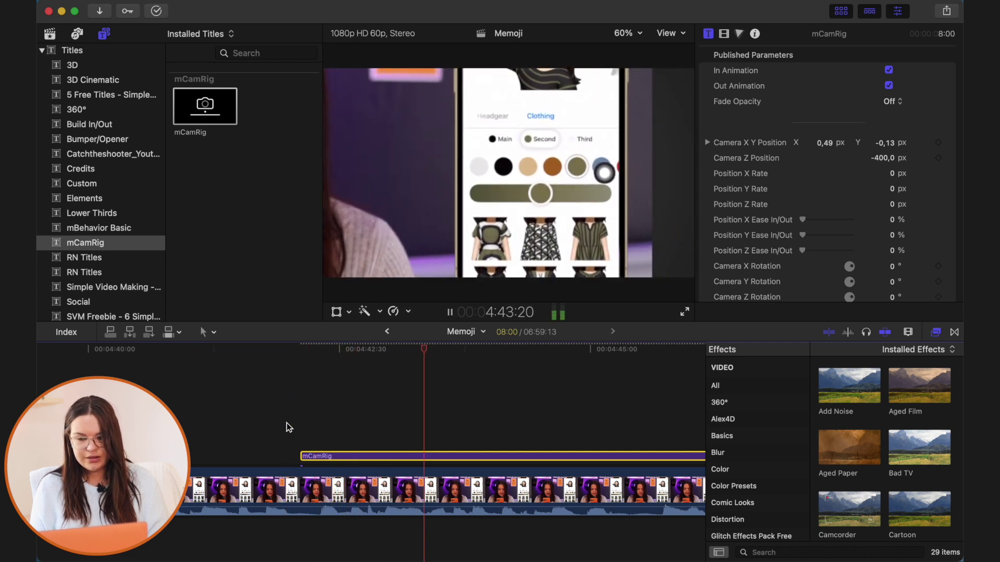
key(space)
key(space)
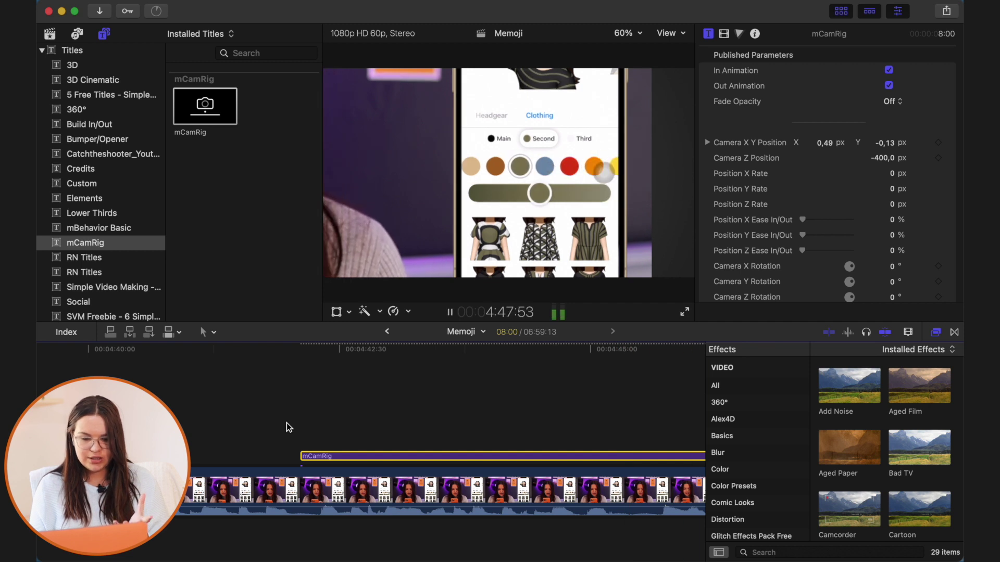
scroll(286, 423, left, 10)
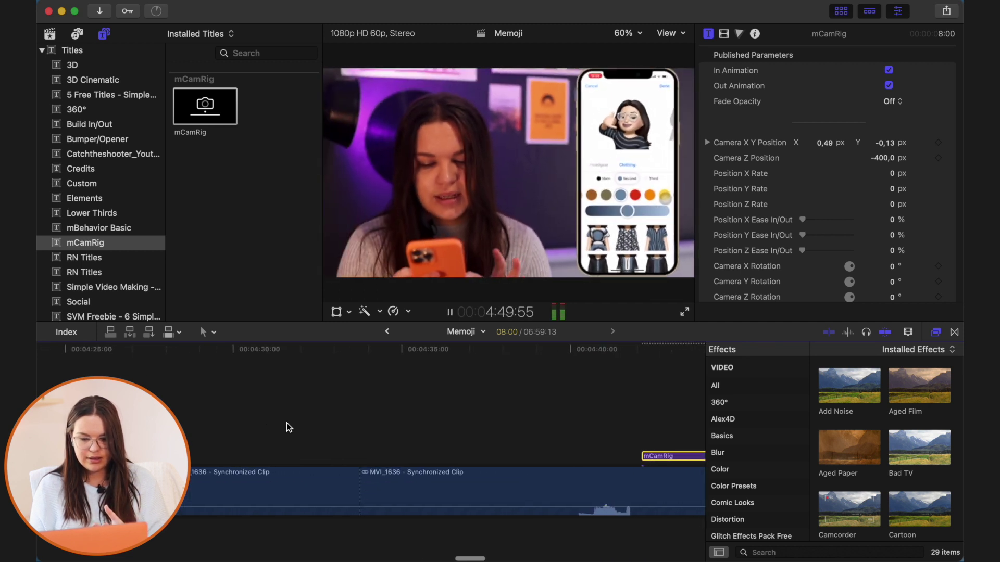
key(space)
scroll(287, 423, right, 10)
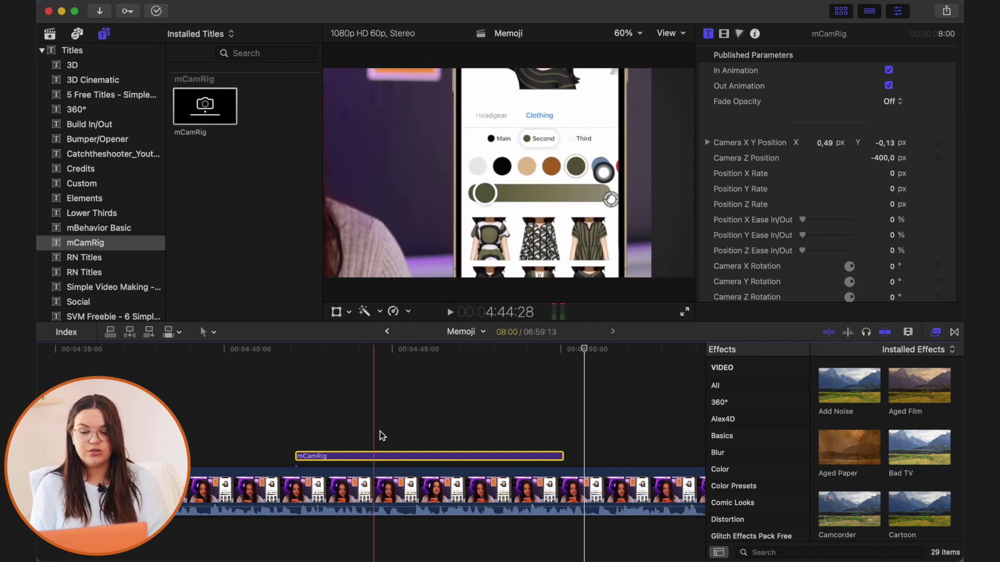
Set mCamRig Camera Z Position to -596 and DOF Blur to 0%, then delete the title.
click(430, 420)
click(429, 457)
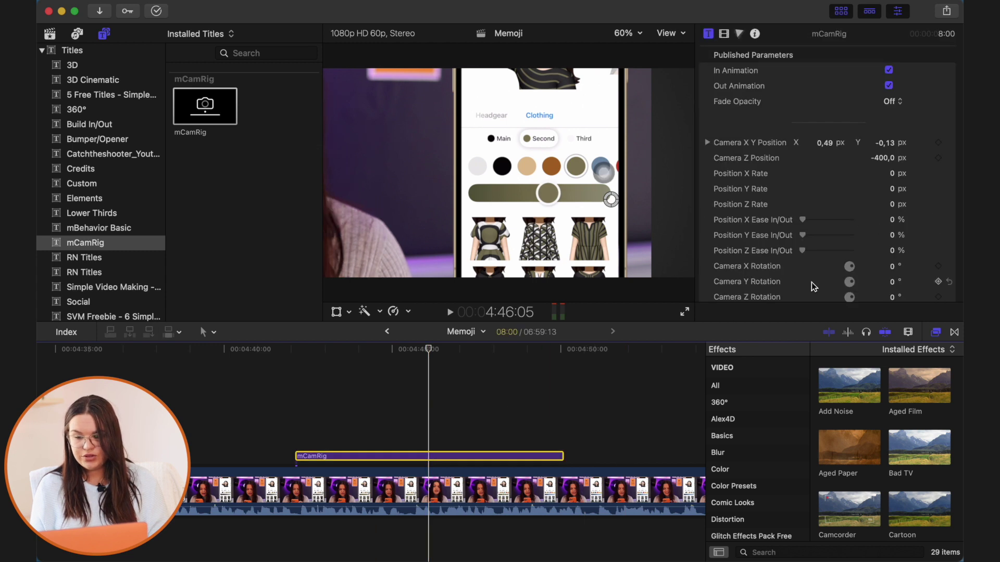
drag(887, 161, 867, 161)
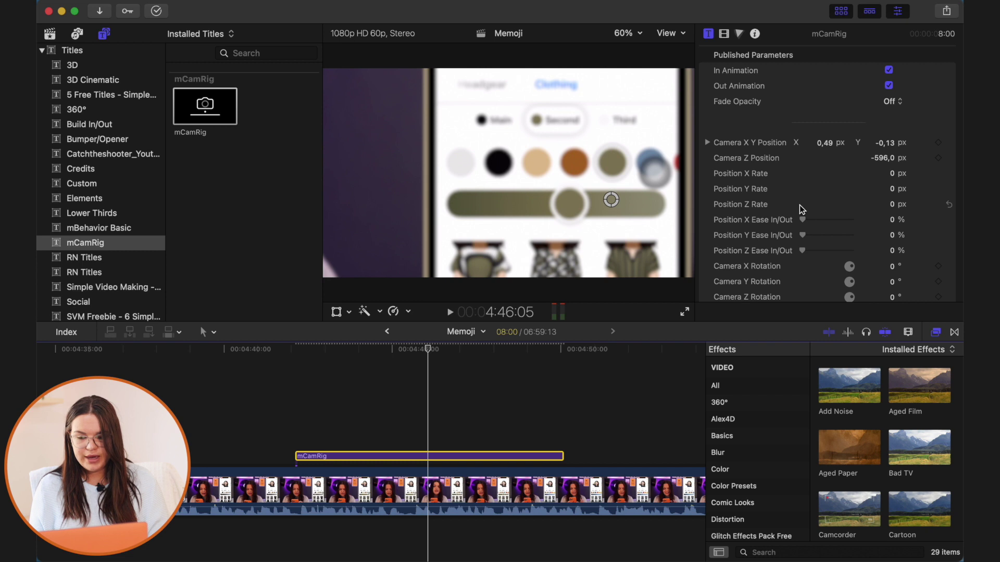
scroll(799, 205, down, 10)
scroll(799, 204, down, 3)
scroll(799, 205, up, 7)
scroll(799, 204, up, 2)
drag(823, 190, 761, 190)
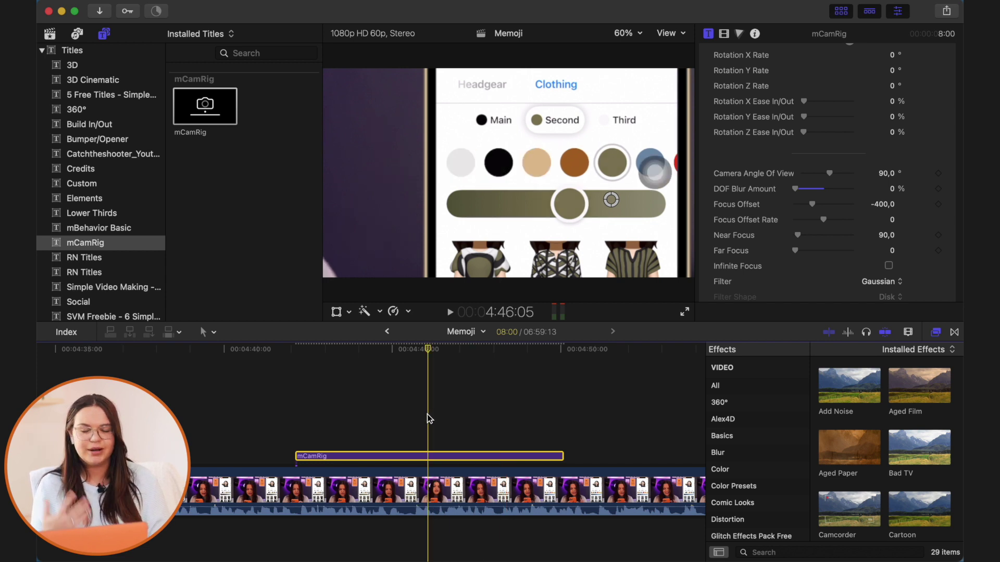
key(Delete)
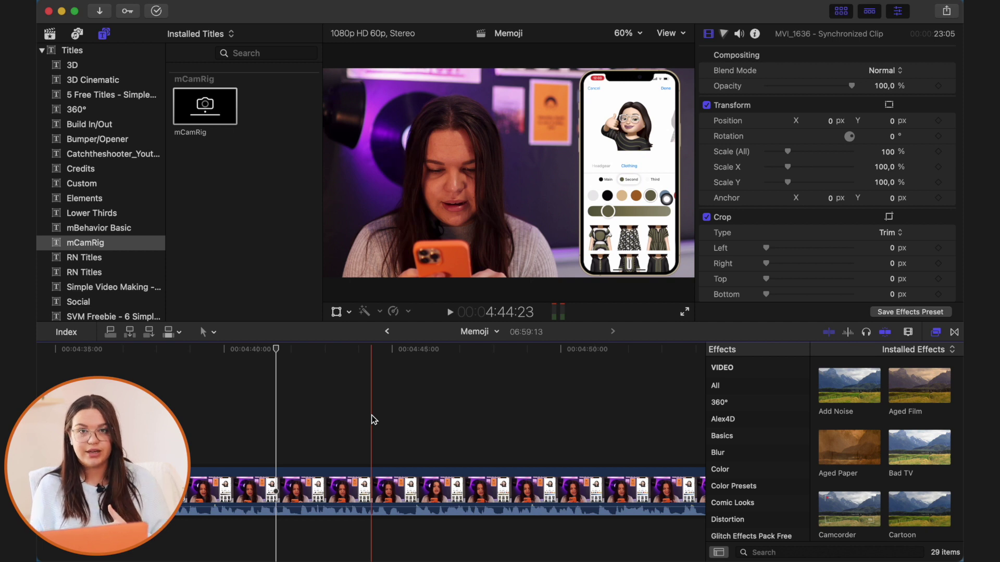
Browse both RN Titles categories, then show the thirteen-callout Simple Video Making pack.
scroll(95, 226, down, 3)
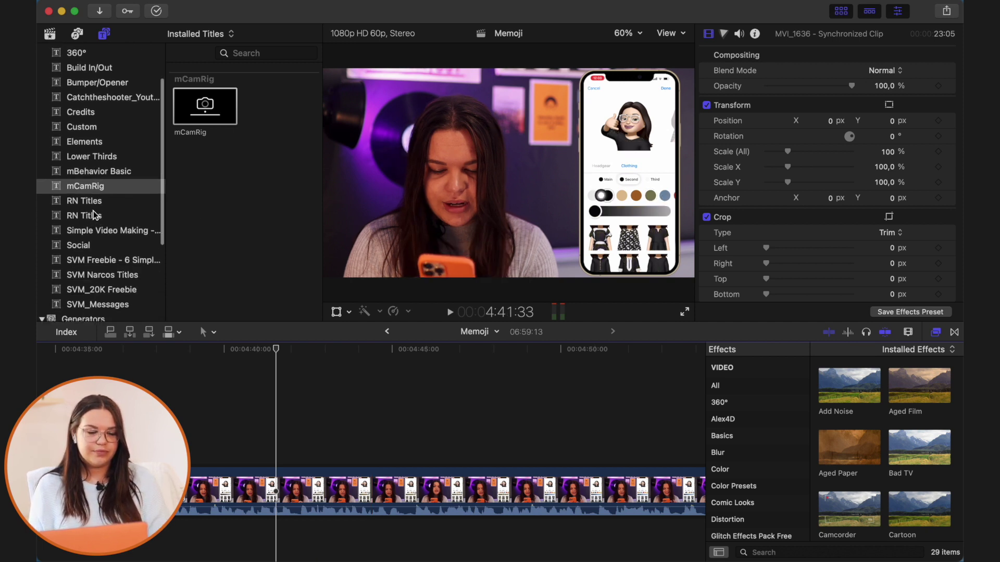
click(93, 201)
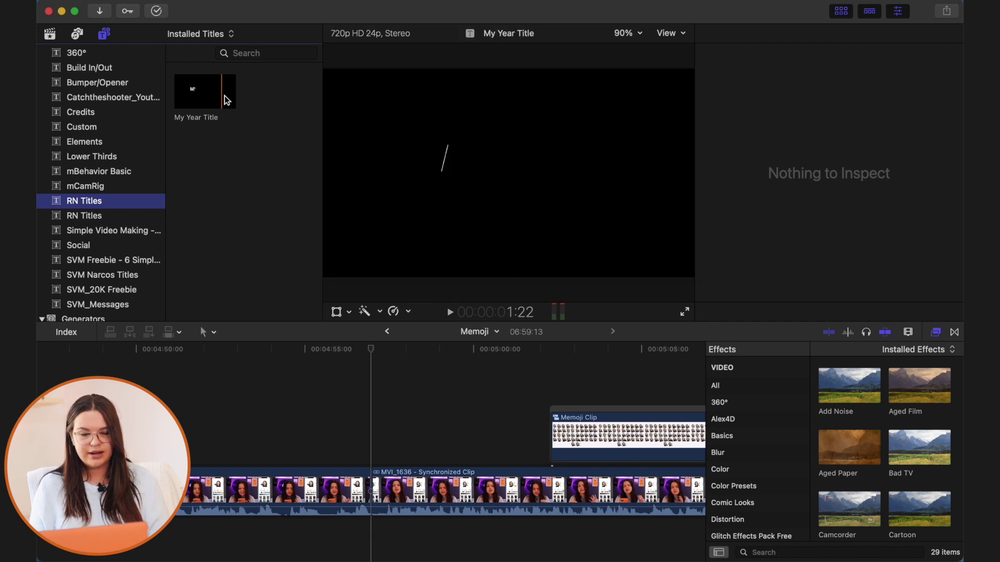
click(114, 217)
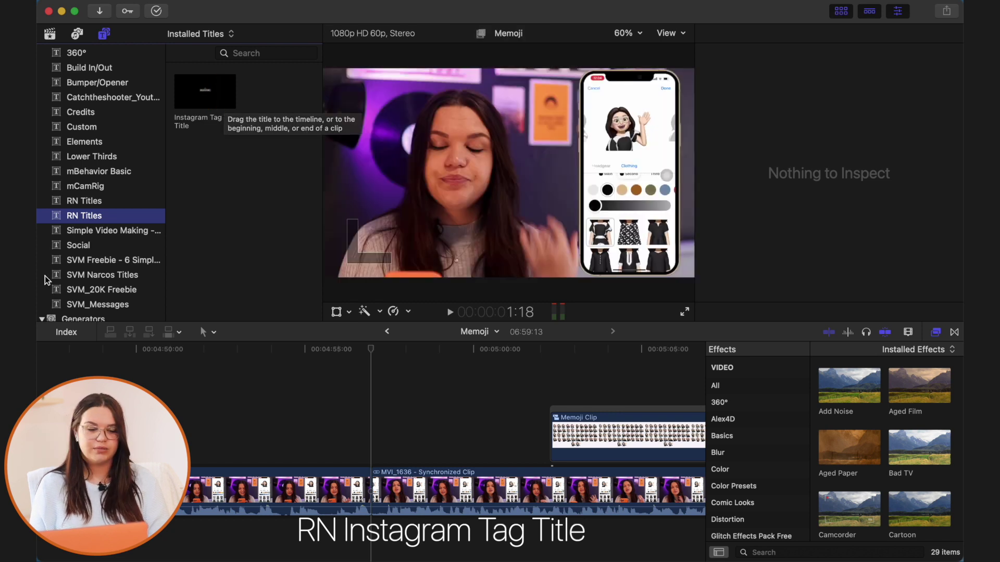
scroll(112, 208, down, 3)
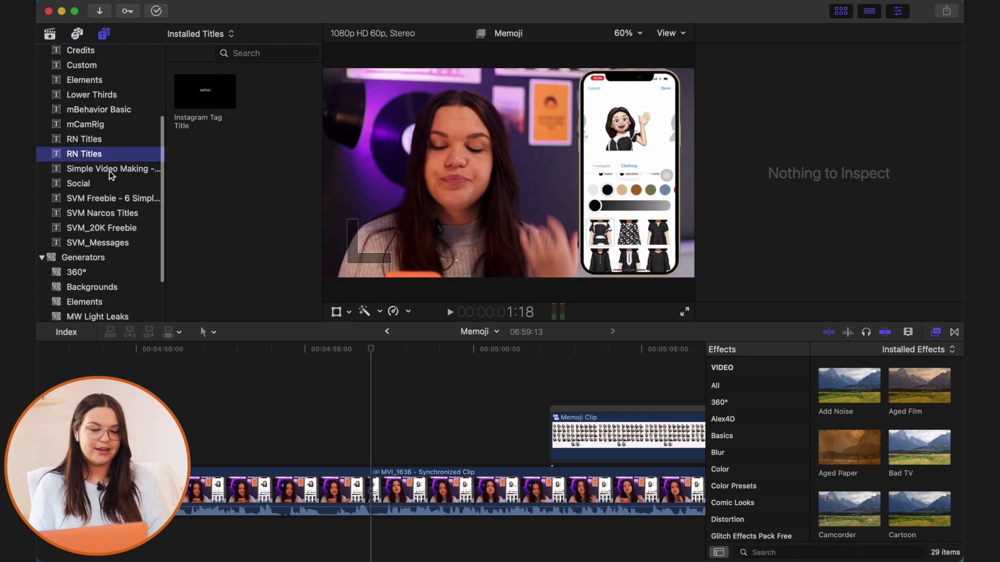
click(113, 176)
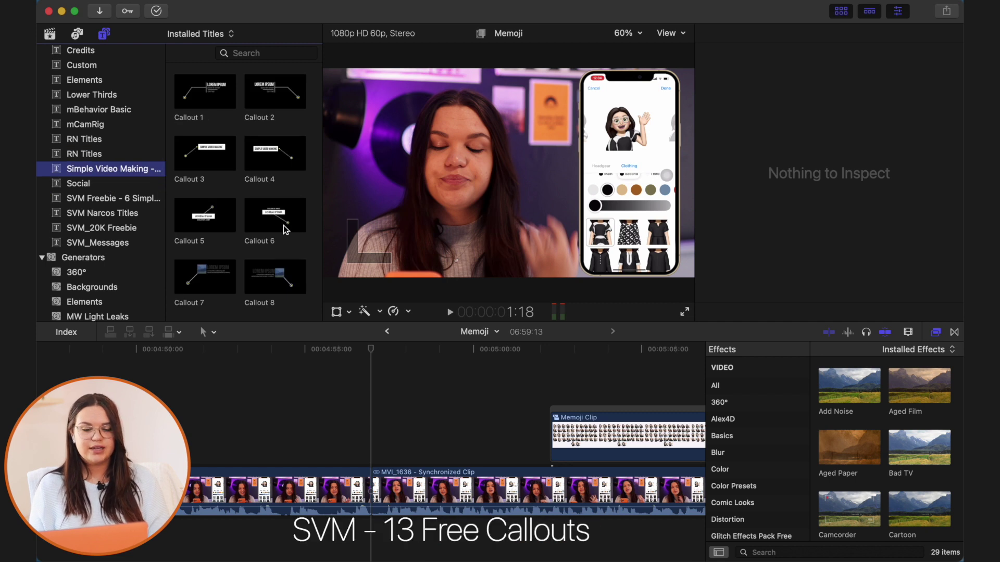
Look through Callouts 1–13, then show the SVM Freebie - 6 Simple Titles category.
scroll(284, 222, down, 3)
scroll(285, 218, up, 5)
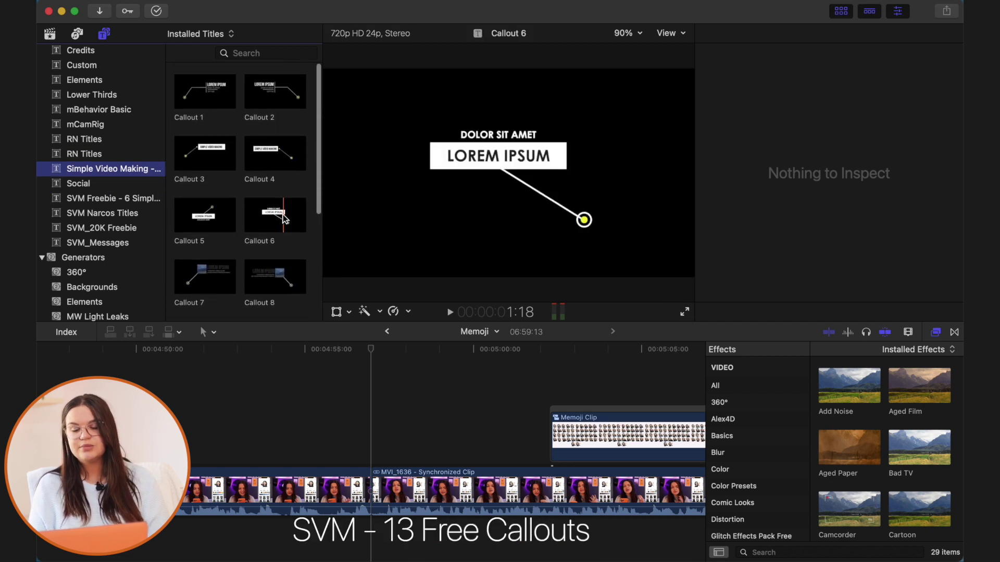
scroll(237, 251, down, 4)
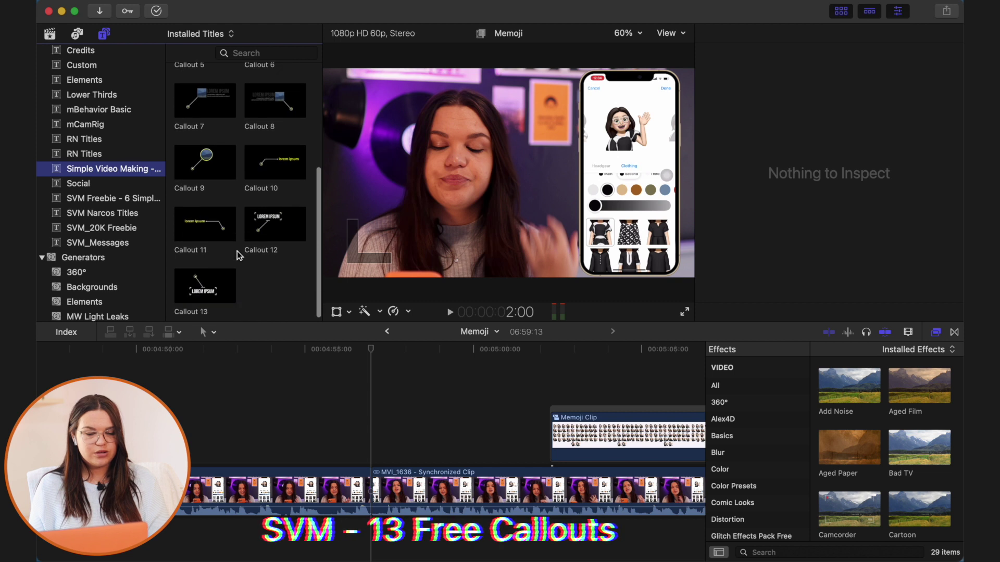
scroll(268, 167, up, 4)
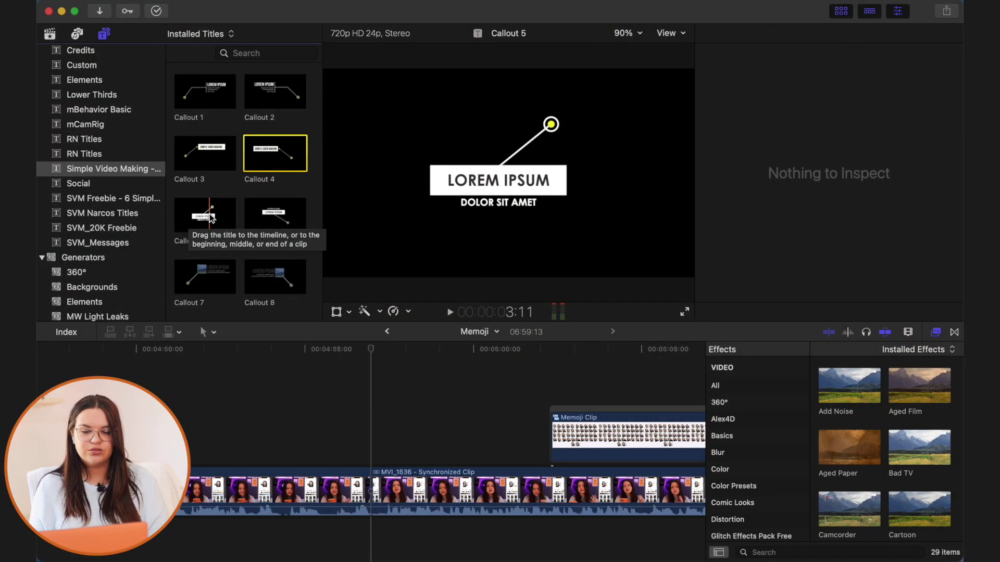
scroll(208, 199, down, 3)
click(85, 201)
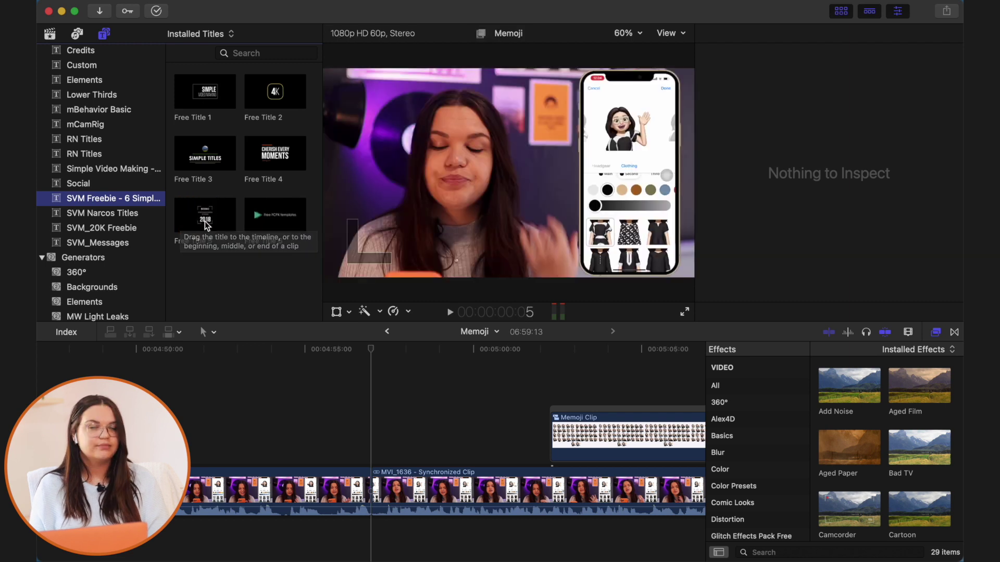
Preview the SVM Narcos Titles, then the SVM_20K Freebie titles Title 07 and Title 01.
click(121, 213)
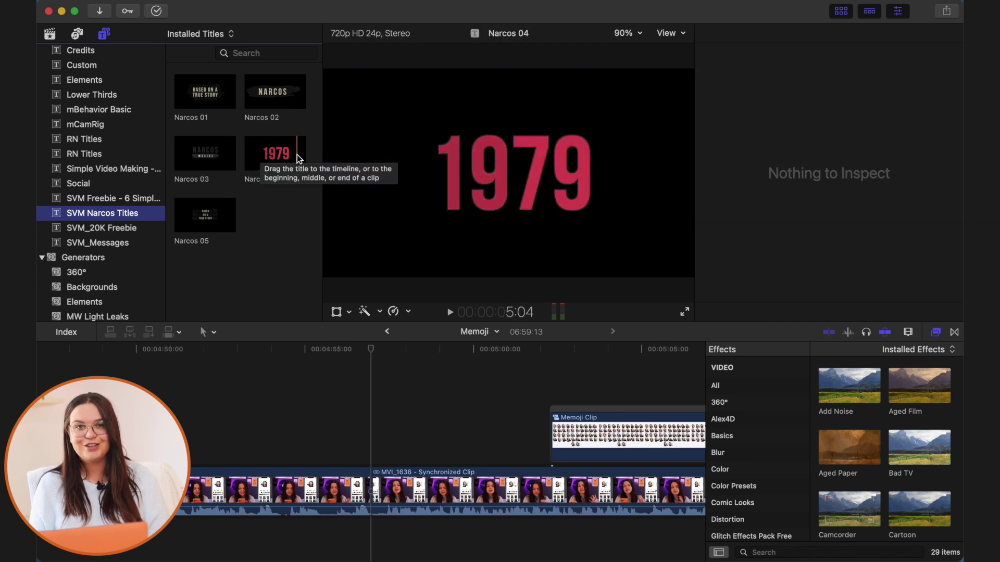
scroll(82, 272, down, 2)
click(103, 181)
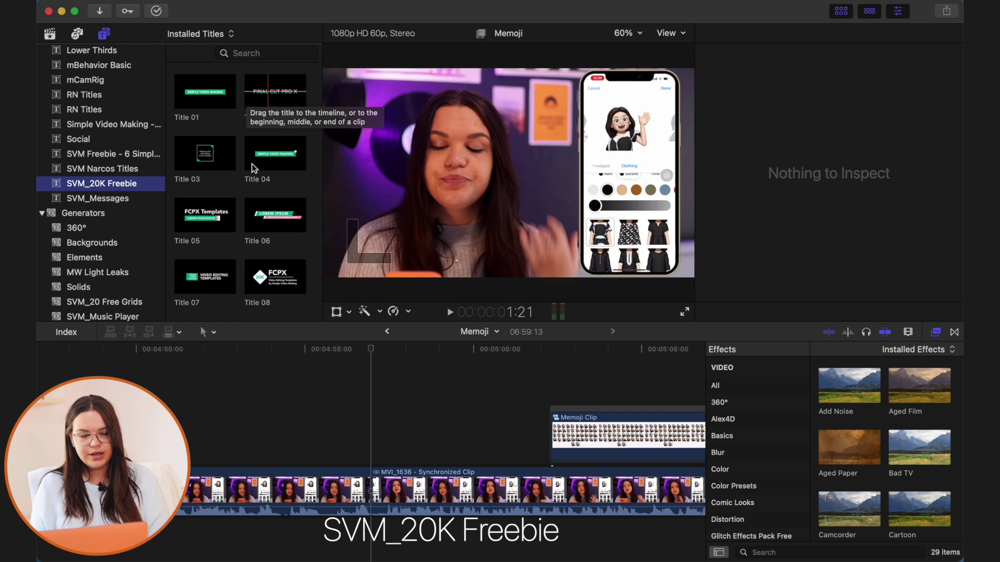
scroll(252, 164, down, 3)
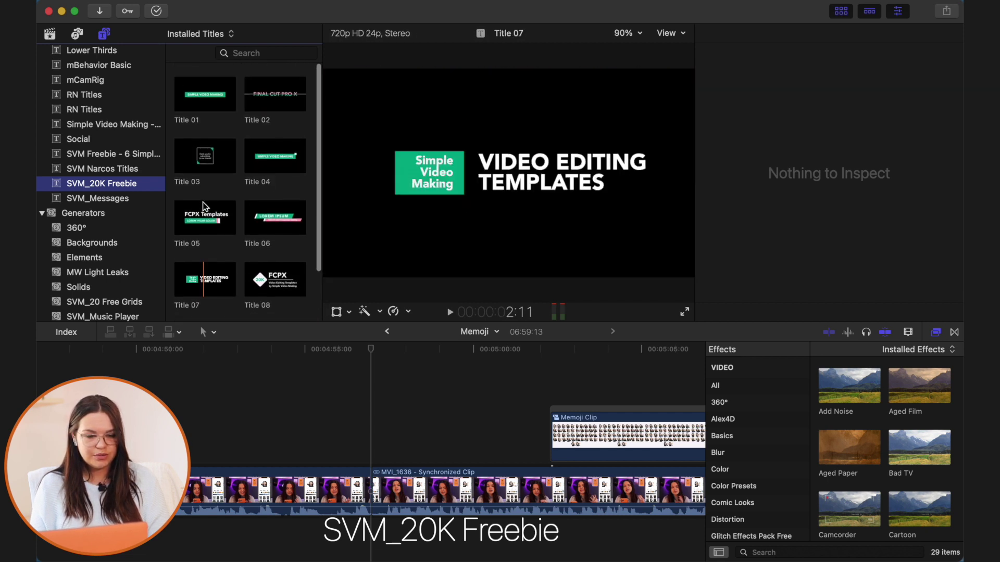
scroll(200, 151, up, 2)
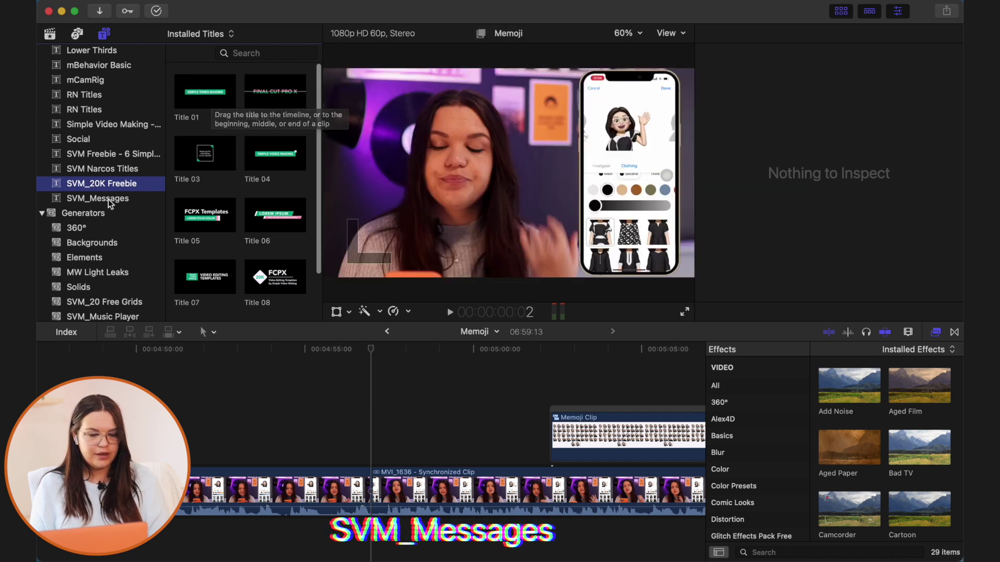
Show the SVM_Messages category and review its M1–M4 Left and Right chat-bubble titles.
click(110, 200)
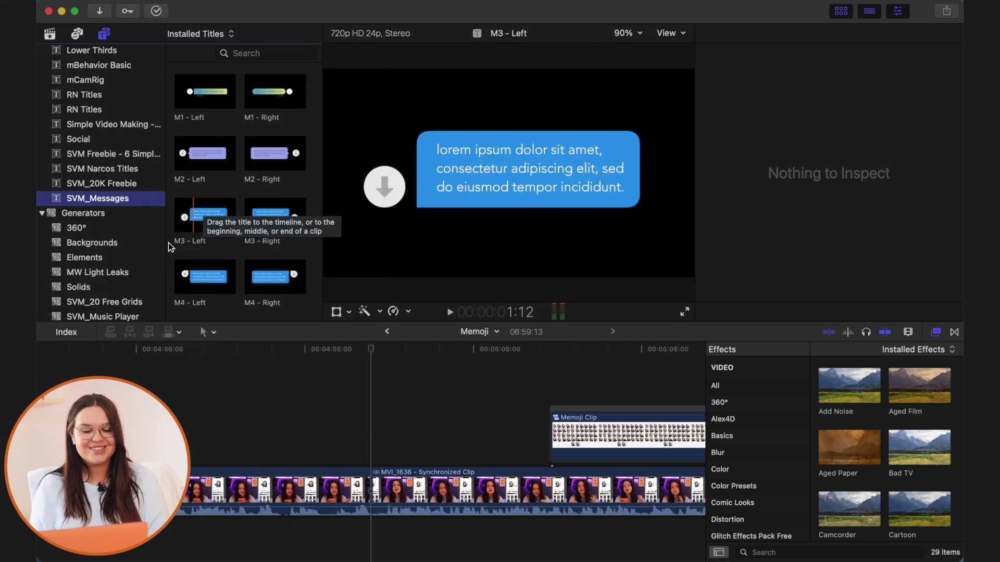
scroll(137, 209, up, 3)
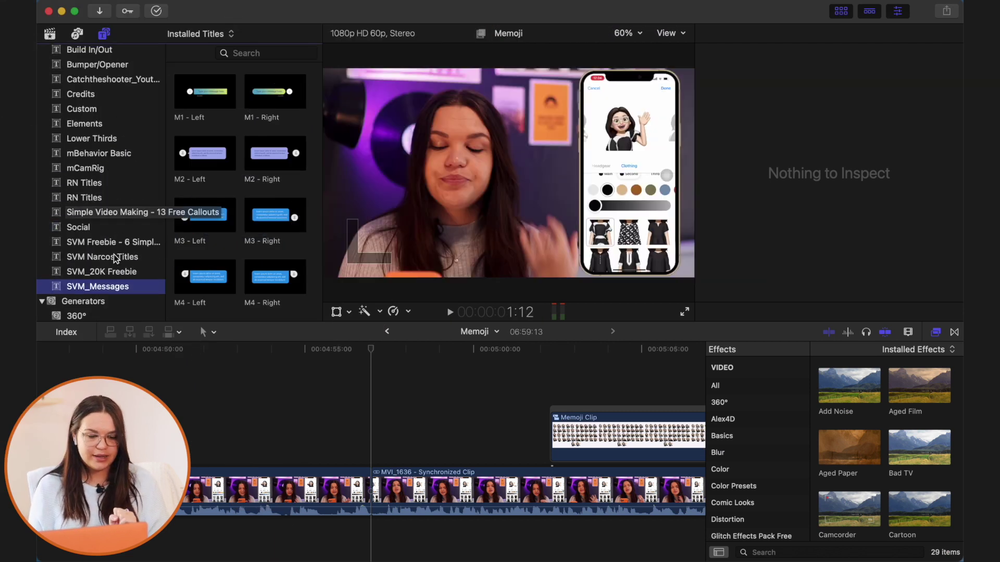
scroll(114, 276, down, 3)
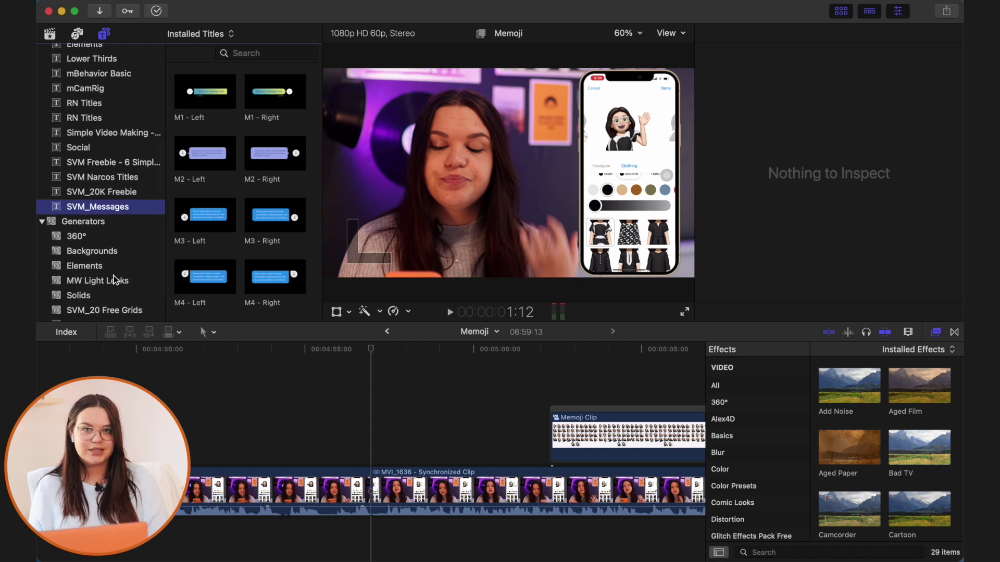
scroll(113, 280, up, 5)
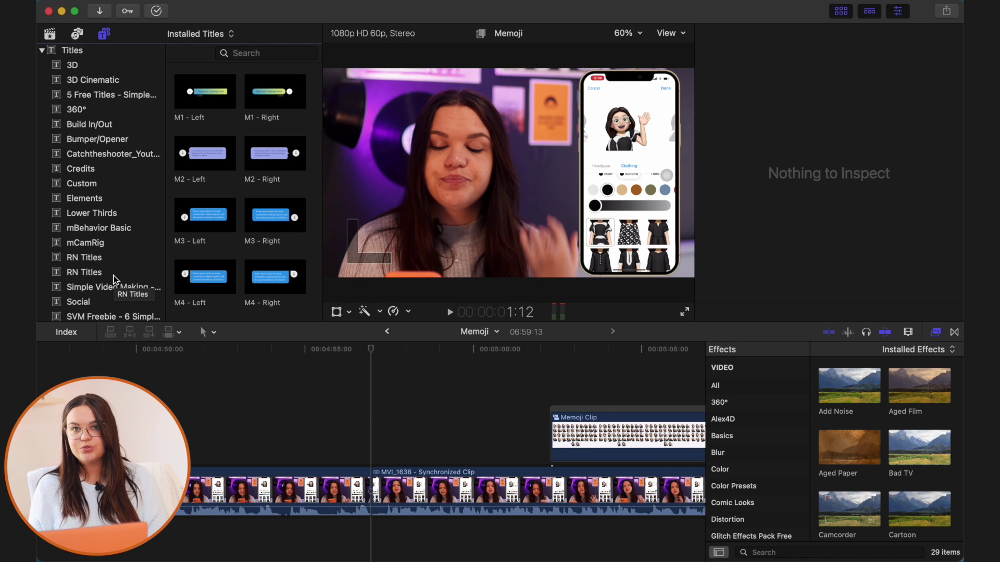
scroll(113, 280, down, 5)
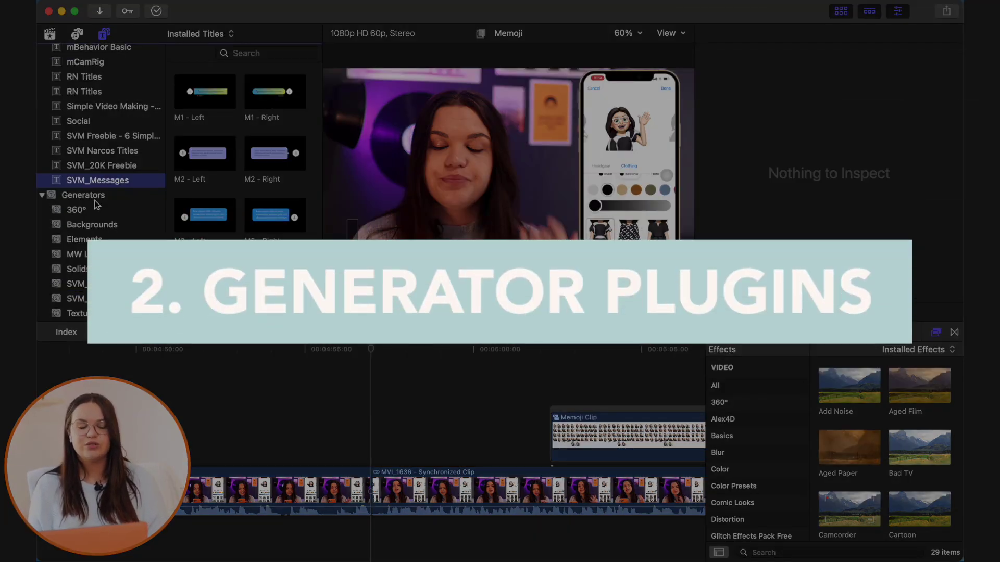
Preview the 360°, MW Light Leaks and SVM_20 Free Grids generators, including Grid 1.
click(95, 204)
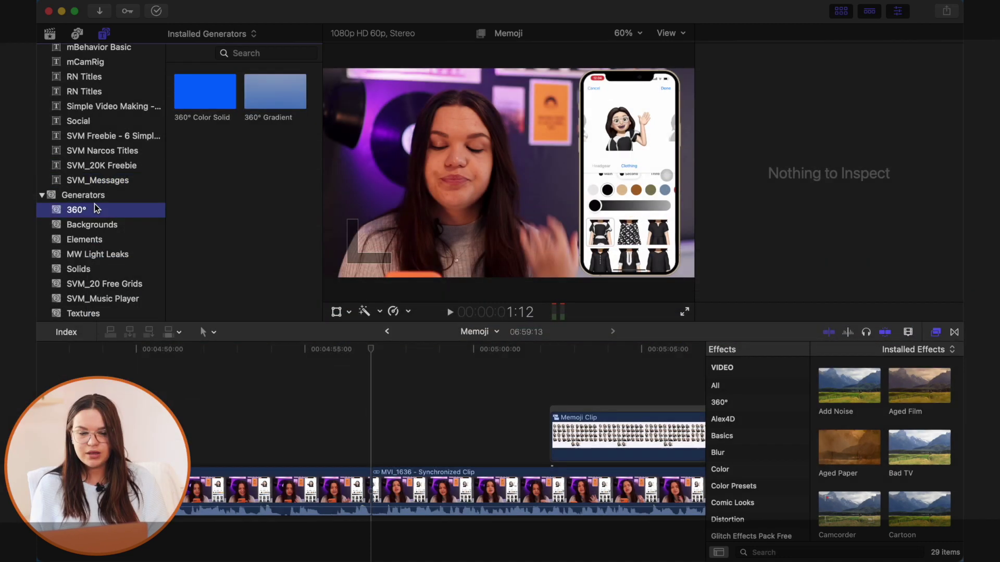
click(97, 254)
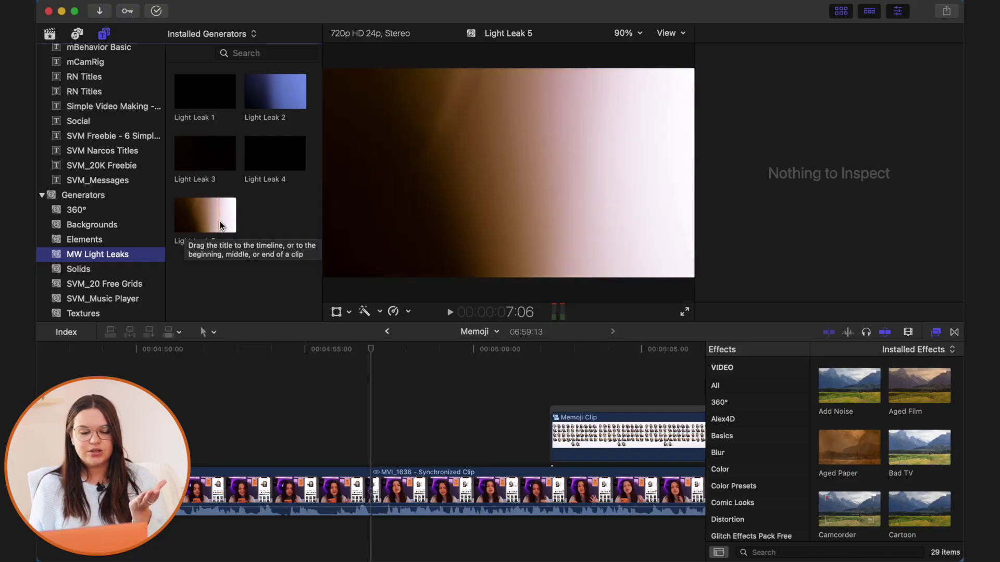
click(95, 285)
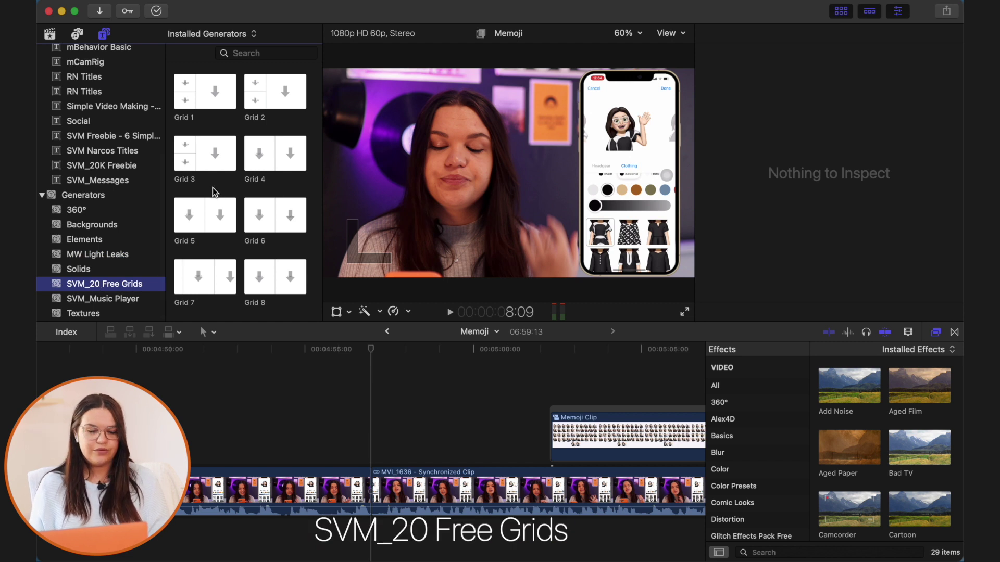
scroll(213, 187, down, 3)
scroll(212, 189, up, 4)
click(200, 94)
scroll(200, 94, down, 6)
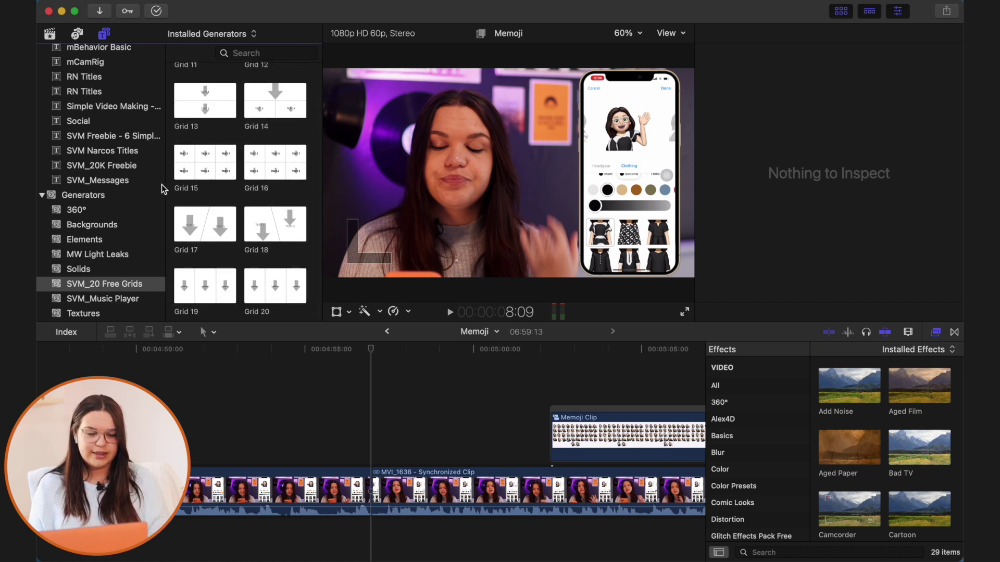
Show the SVM_Music Player generators and select the MVI_1636 interview clip.
click(116, 299)
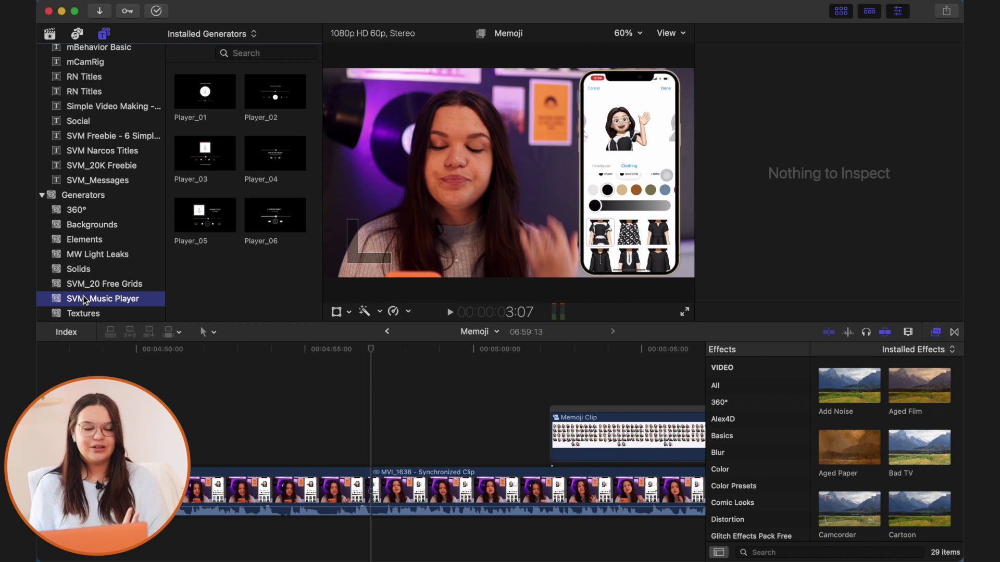
scroll(99, 229, up, 5)
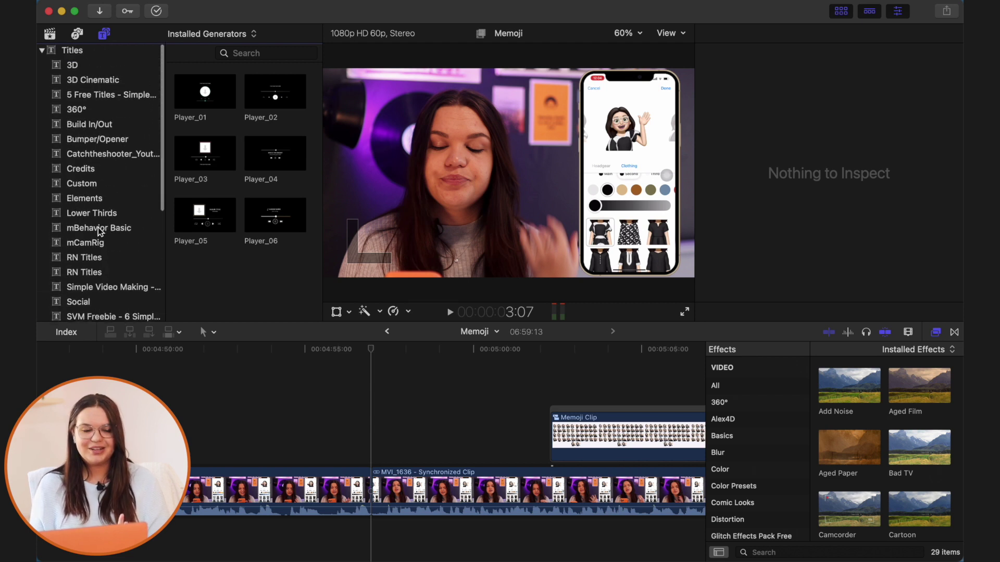
click(544, 393)
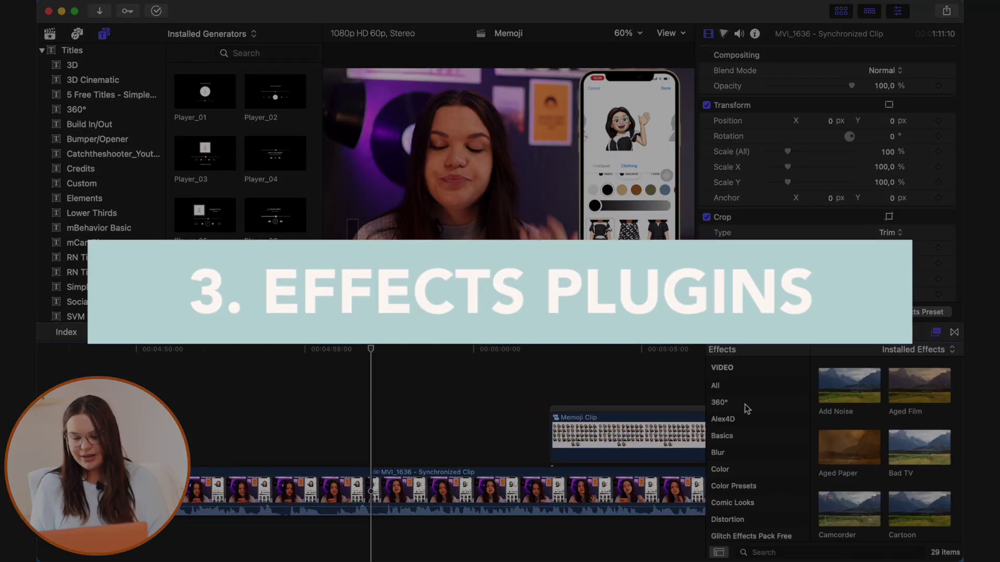
Browse the 360° effects, then list the Alex4D effects.
scroll(745, 409, up, 2)
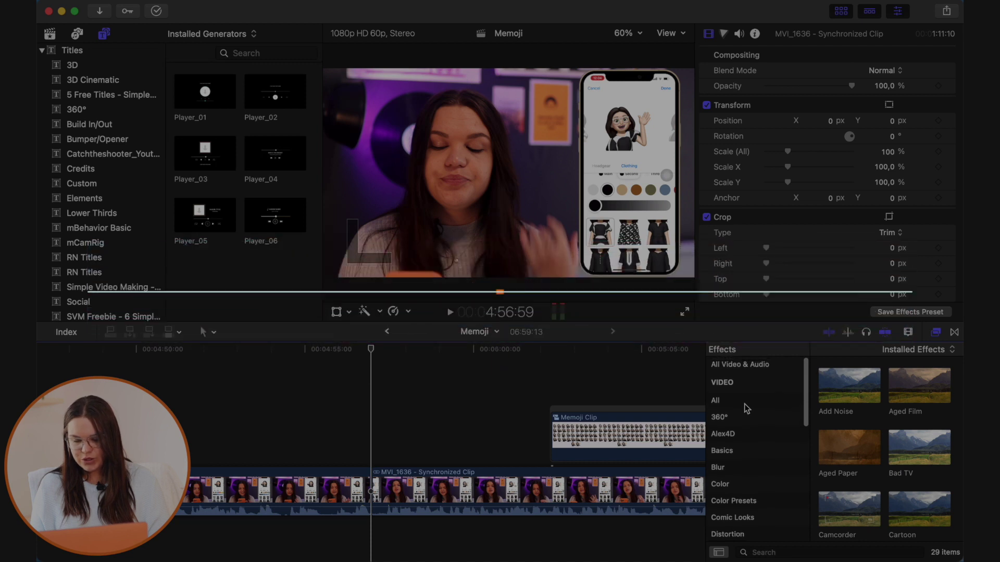
scroll(744, 404, down, 3)
scroll(744, 404, up, 3)
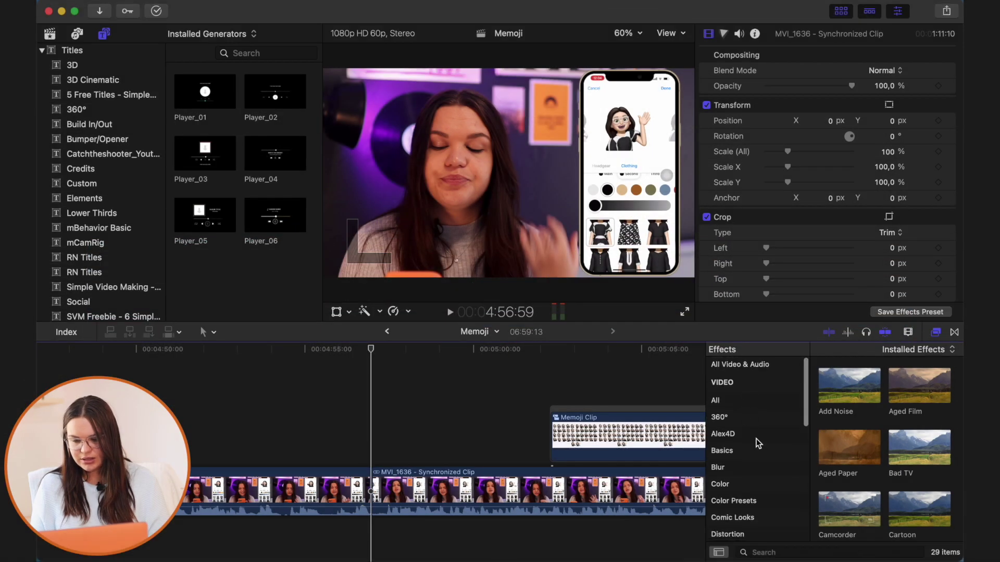
click(741, 415)
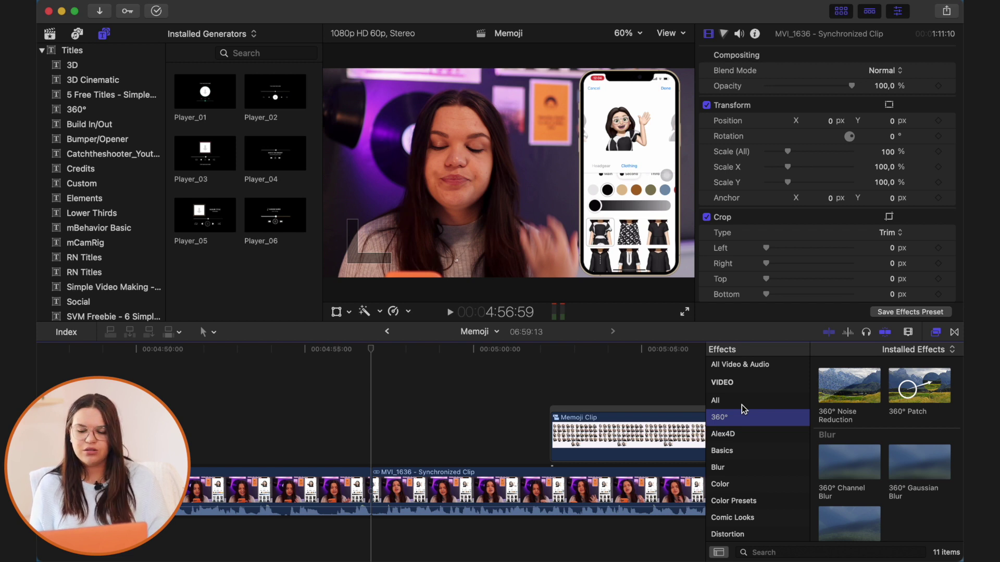
click(746, 433)
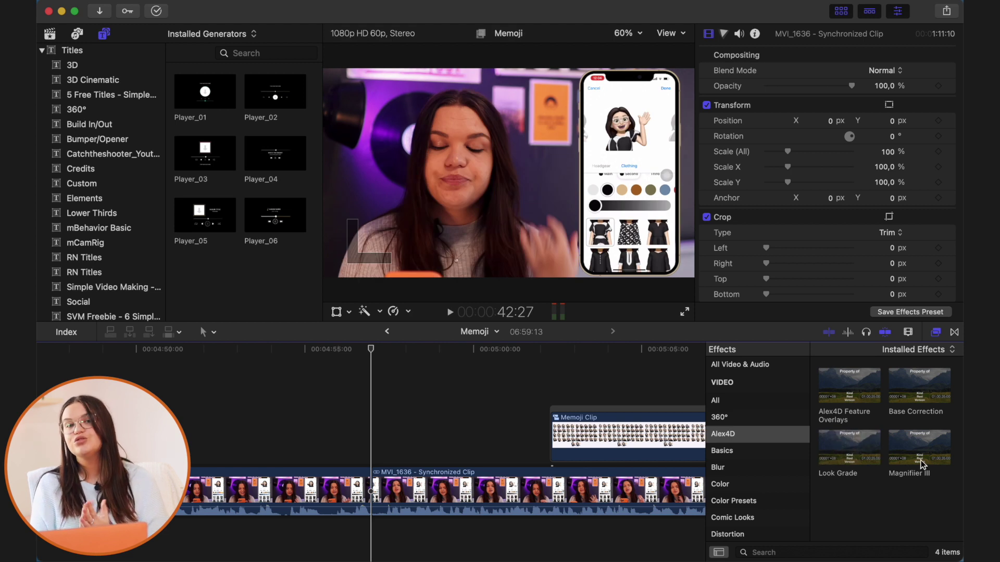
Apply the Alex4D Magnifier III effect to the MVI_1636 interview clip.
drag(930, 465, 637, 456)
scroll(311, 458, right, 10)
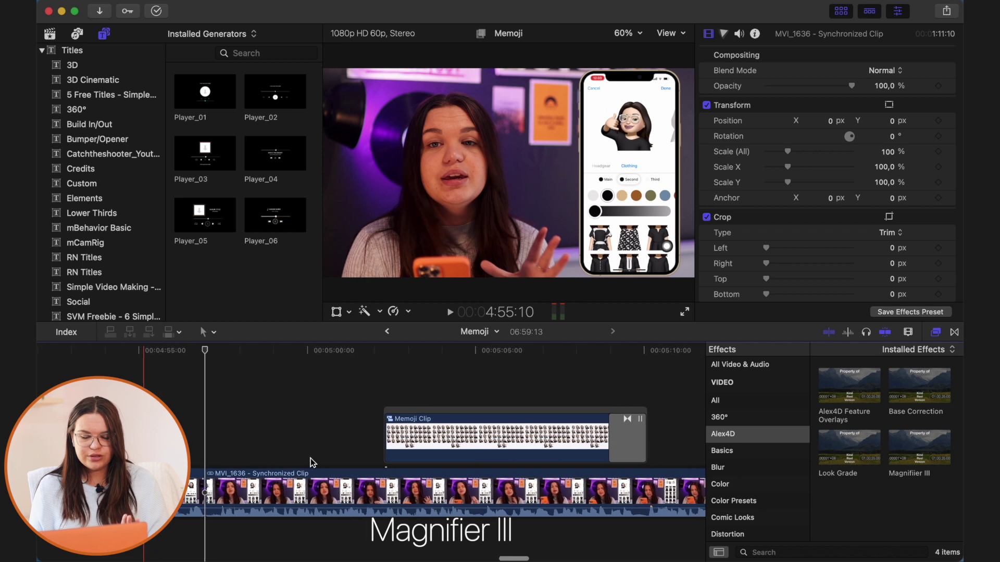
scroll(310, 458, left, 15)
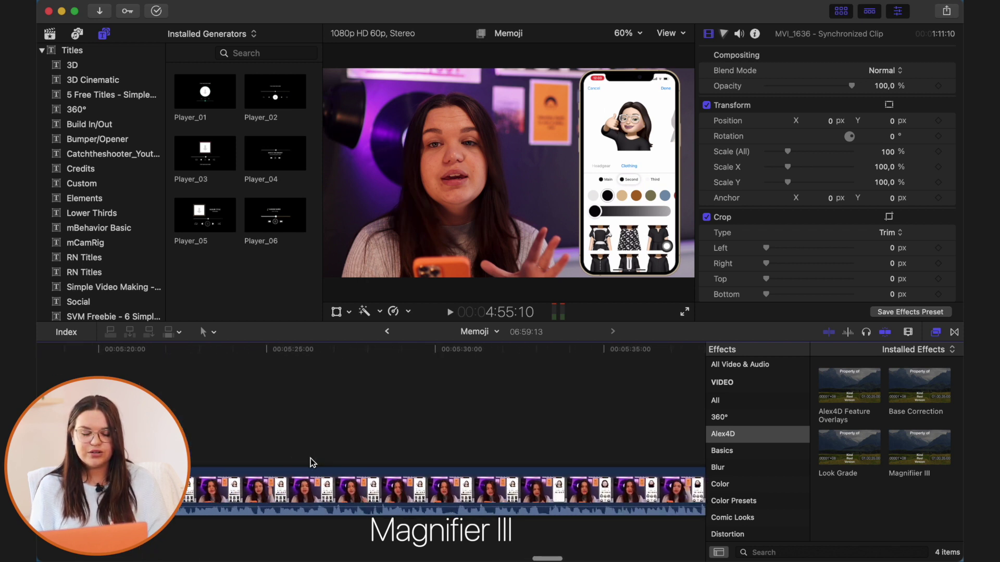
scroll(310, 458, left, 6)
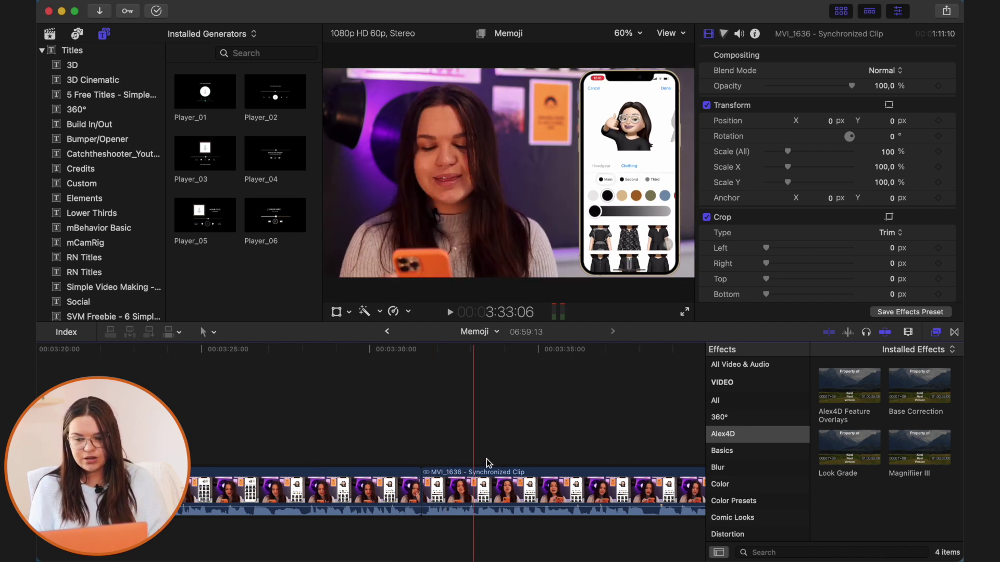
drag(920, 447, 402, 494)
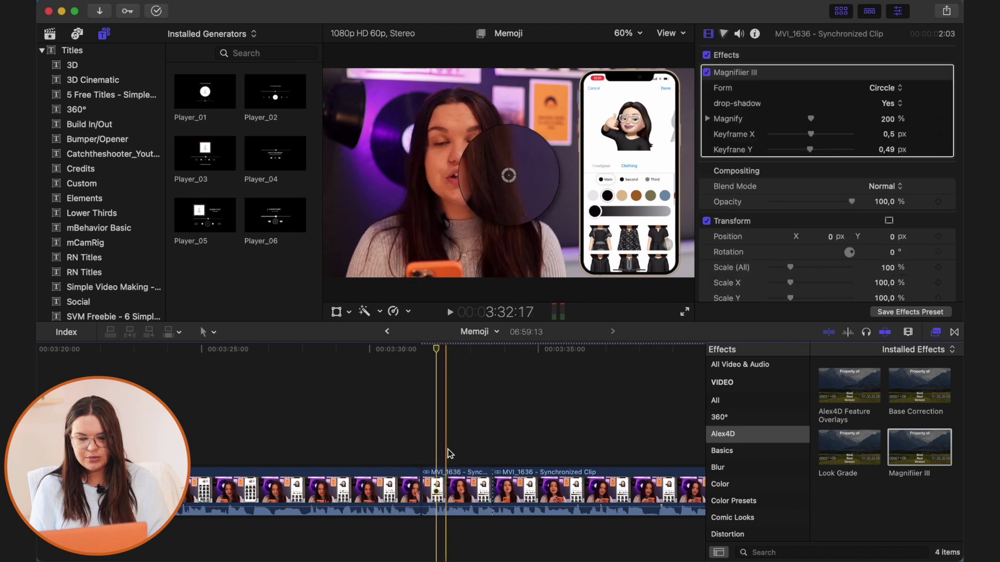
Place Magnifier III over the phone's colours as a rectangle magnifying 162%.
drag(509, 175, 623, 197)
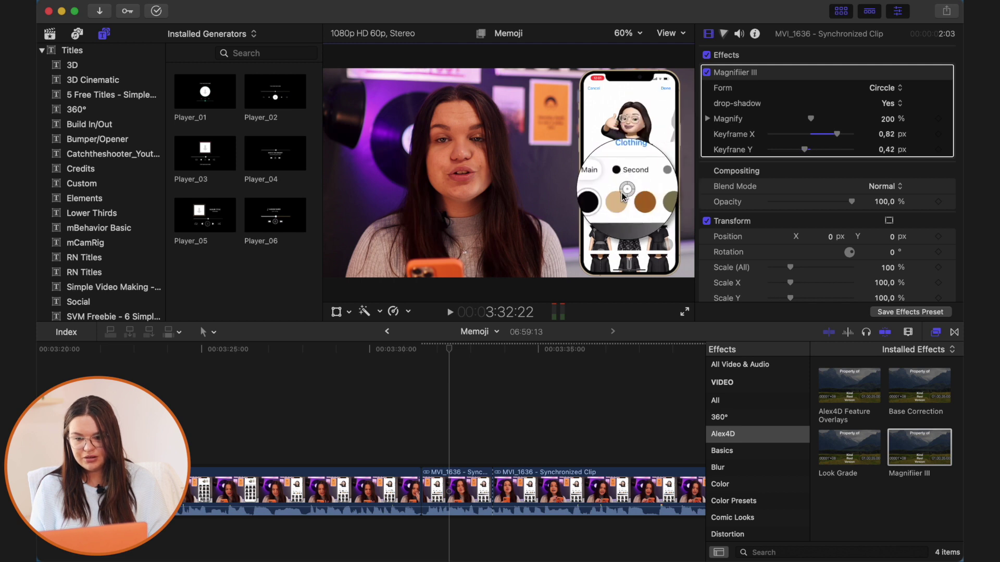
click(880, 90)
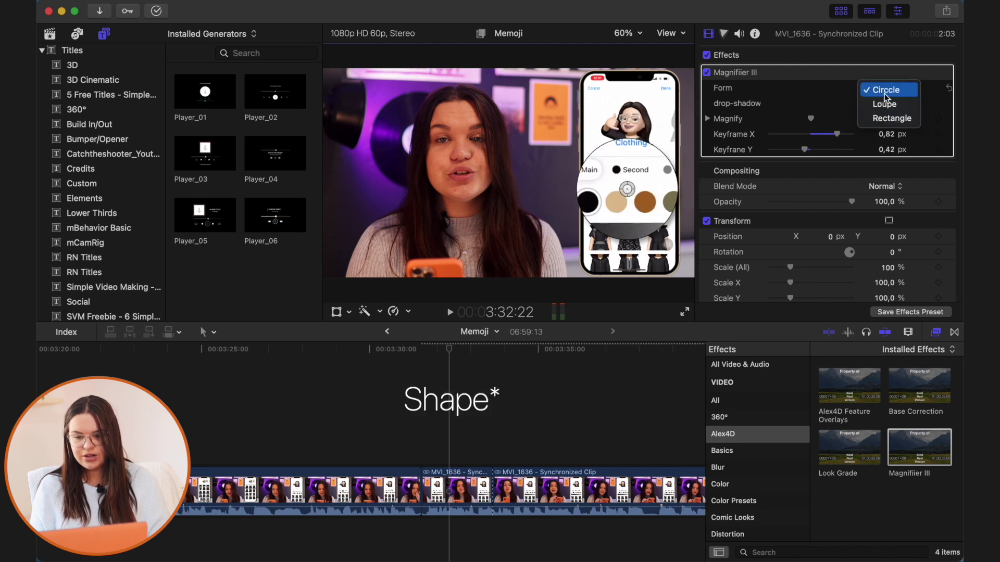
click(889, 119)
drag(637, 194, 632, 192)
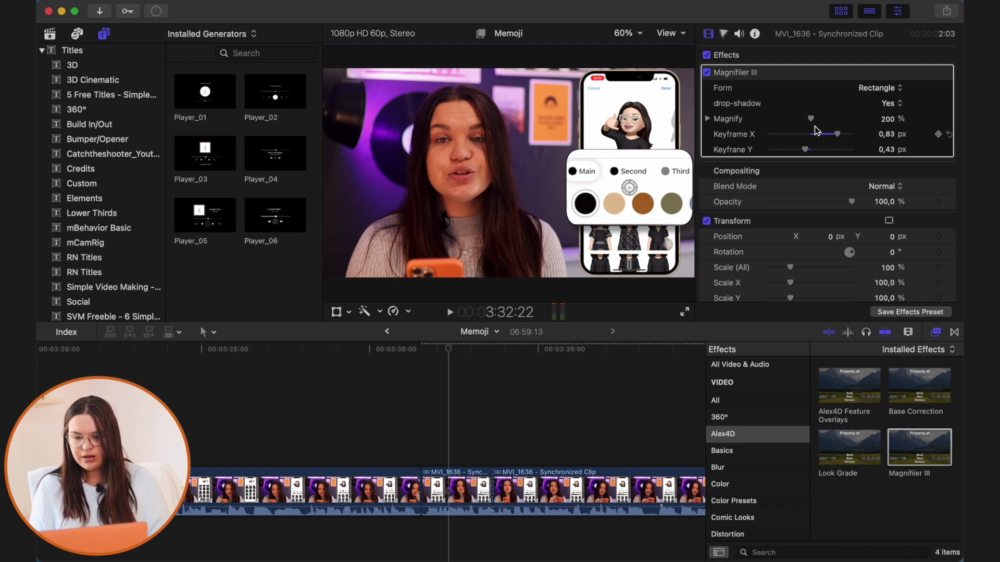
mouse_move(886, 119)
mouse_down()
mouse_move(886, 99)
mouse_move(887, 110)
mouse_up()
drag(636, 186, 614, 183)
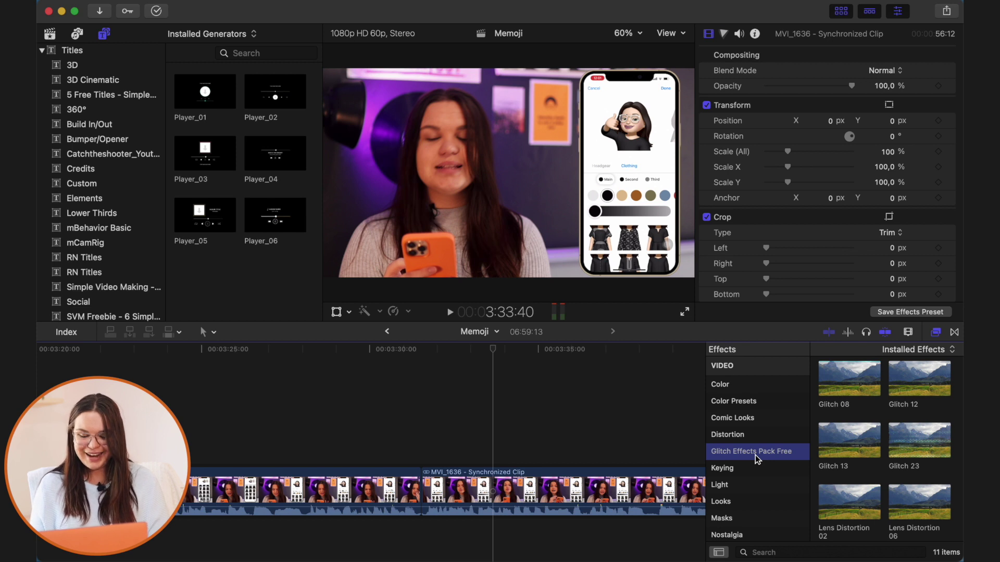
mouse_move(834, 377)
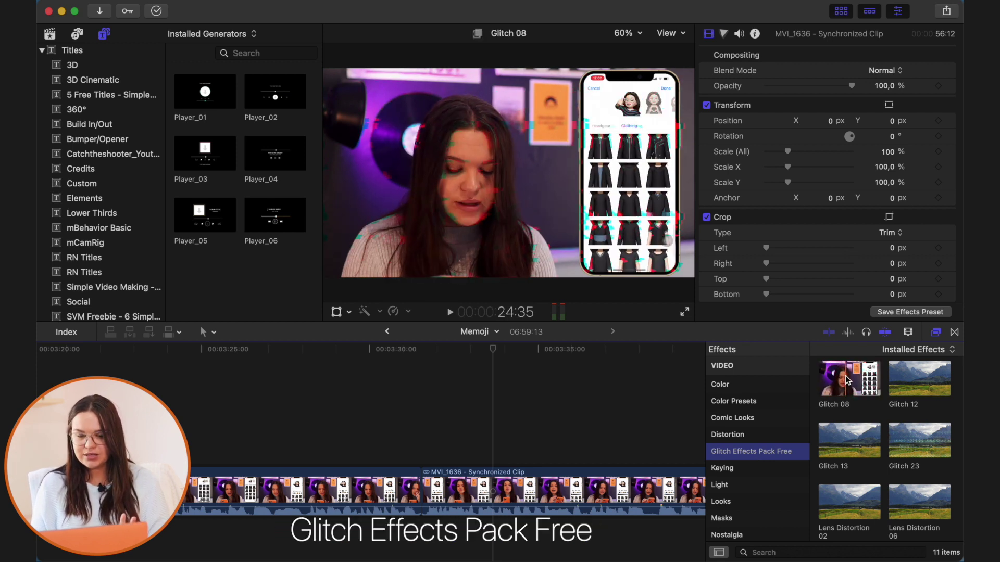
mouse_move(922, 373)
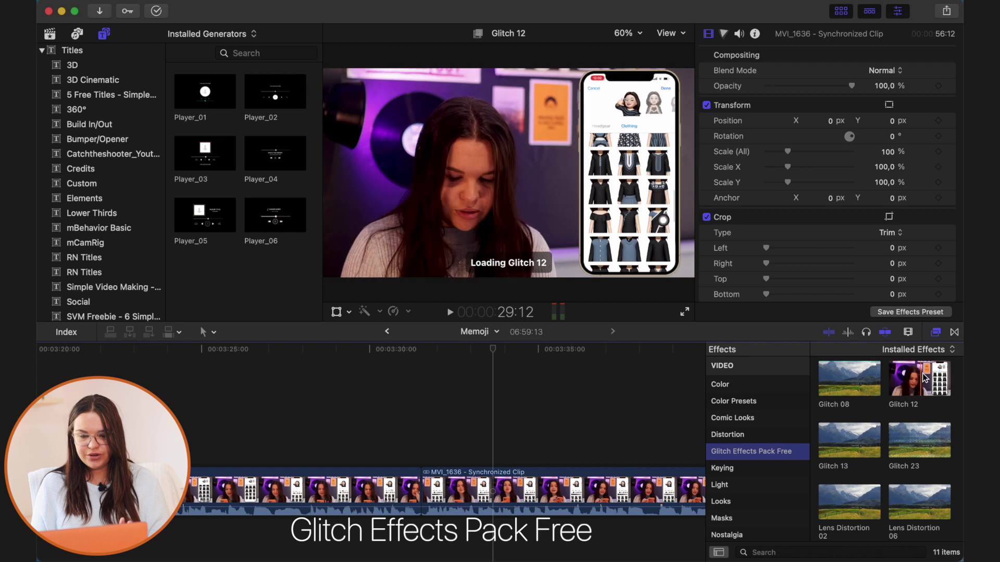
mouse_move(851, 443)
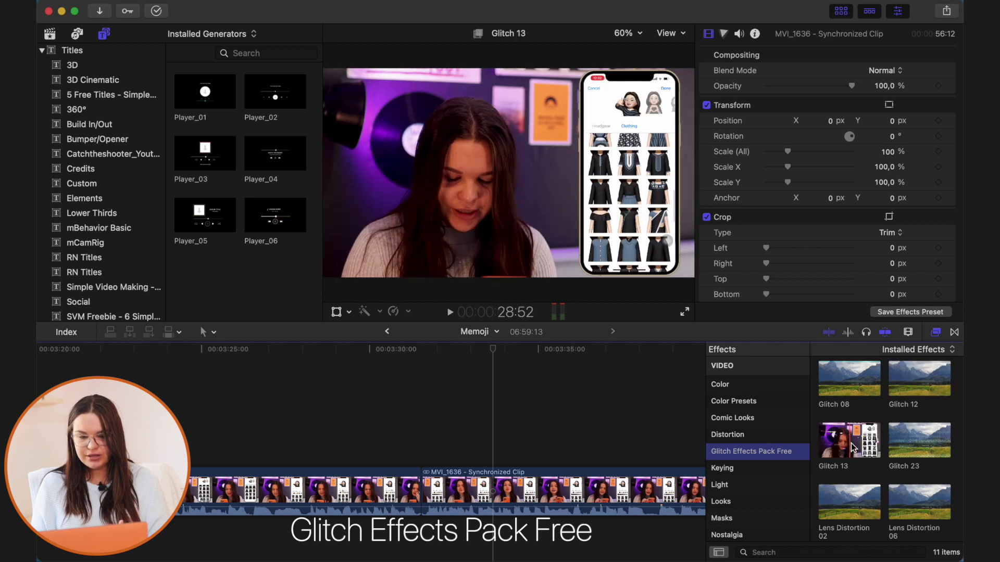
mouse_move(906, 499)
scroll(916, 500, down, 3)
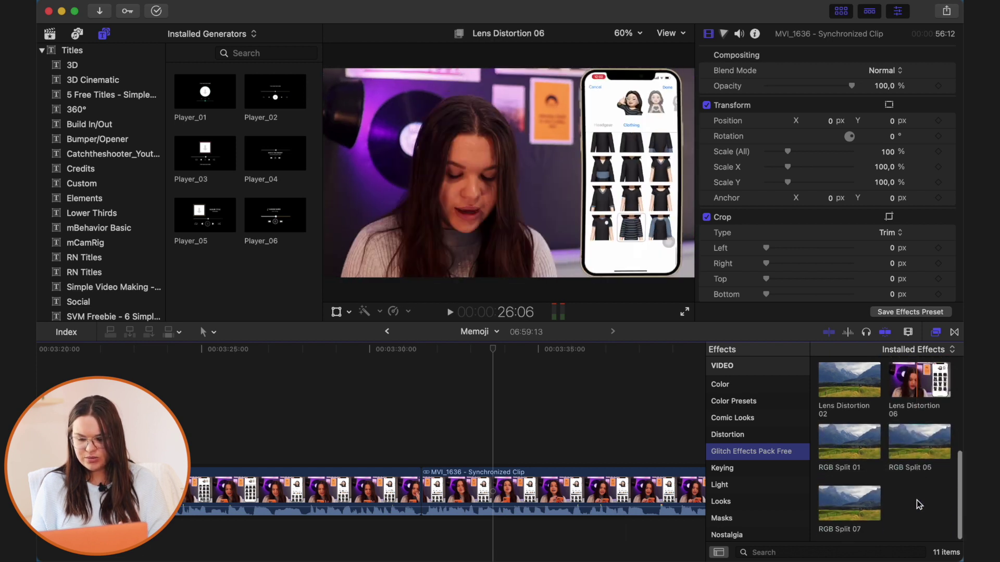
mouse_move(828, 503)
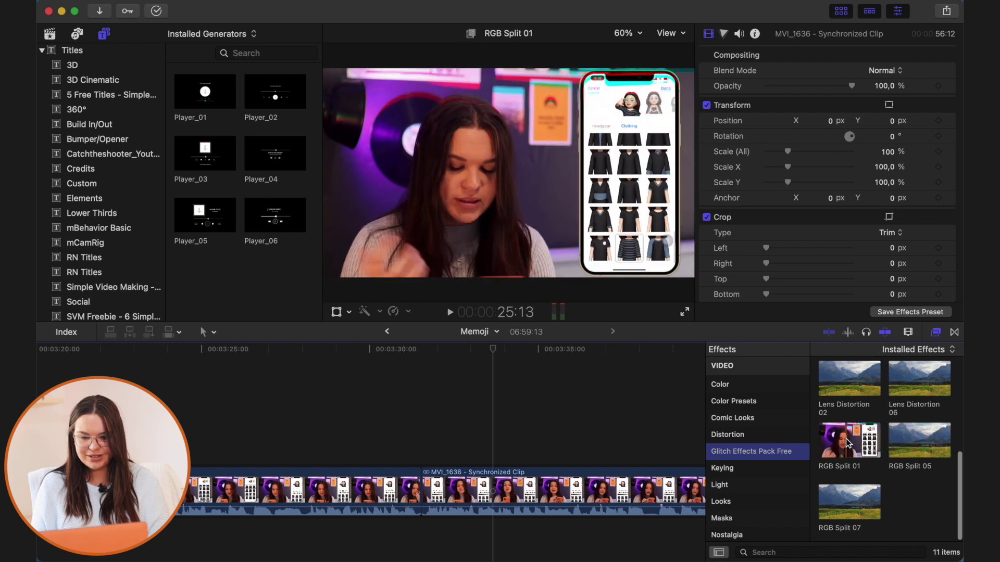
scroll(836, 443, up, 3)
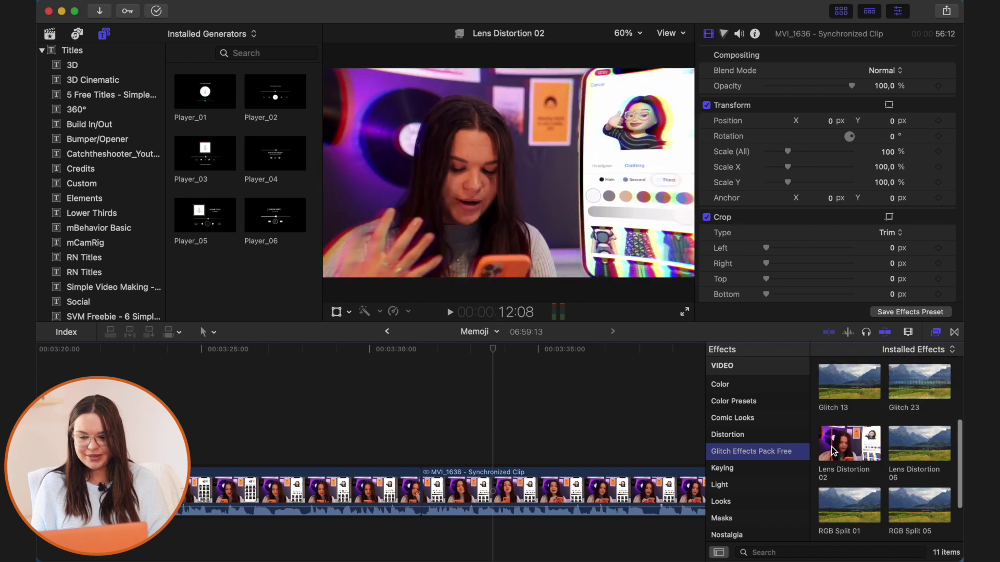
scroll(833, 442, up, 5)
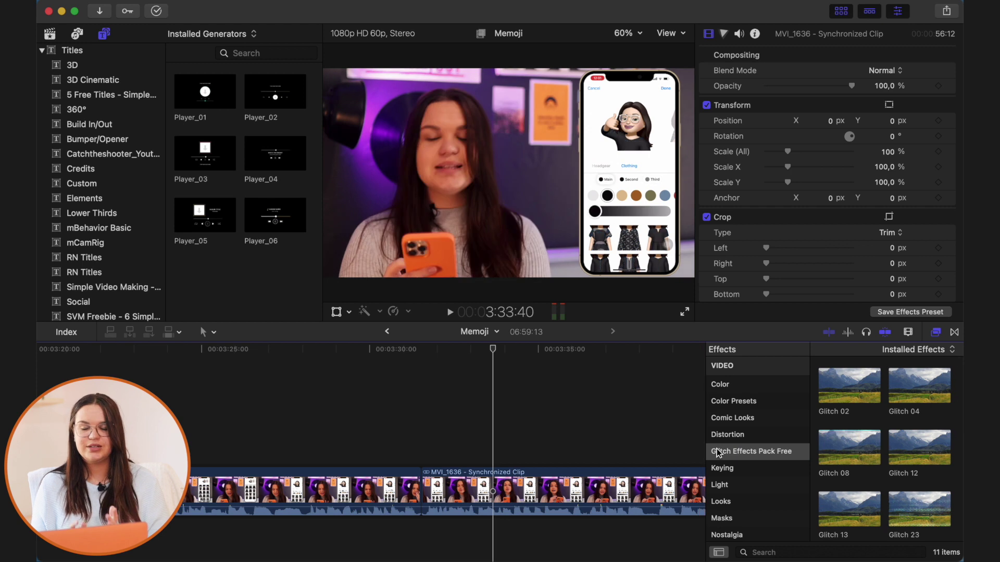
scroll(716, 454, down, 2)
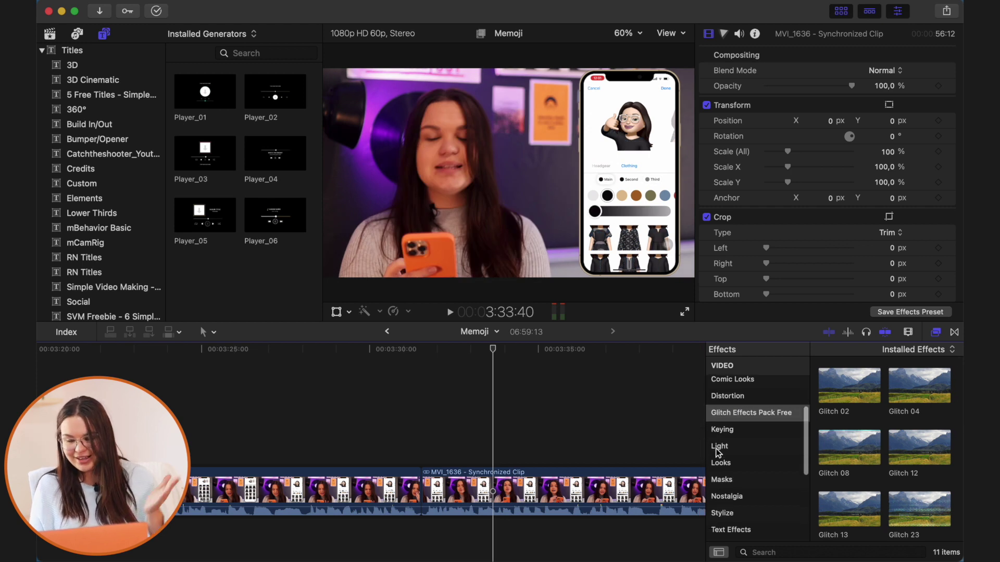
scroll(717, 428, down, 3)
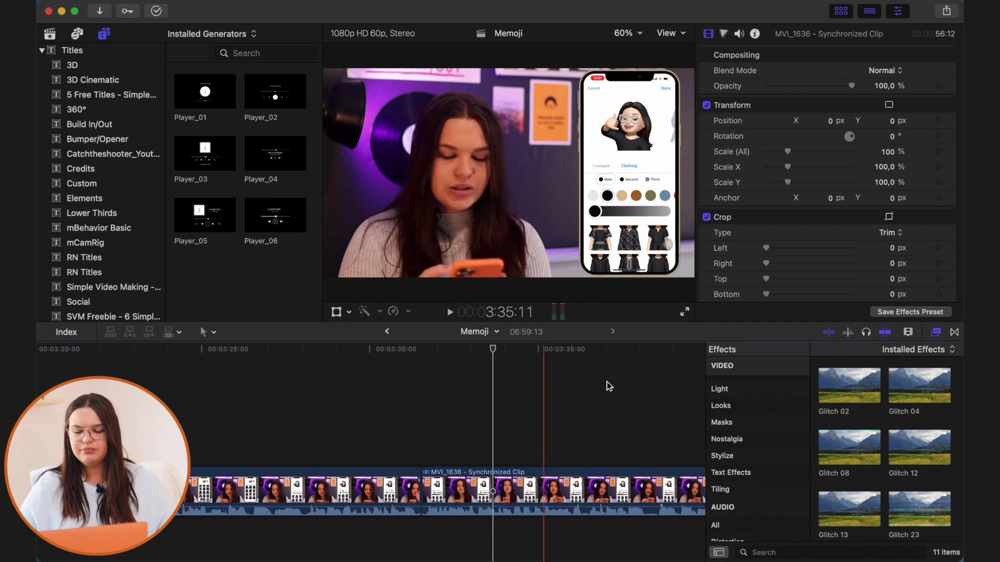
Show the 13 FCPX Templates transitions: Brush, Gooey Trans and Ink Bleed.
click(953, 334)
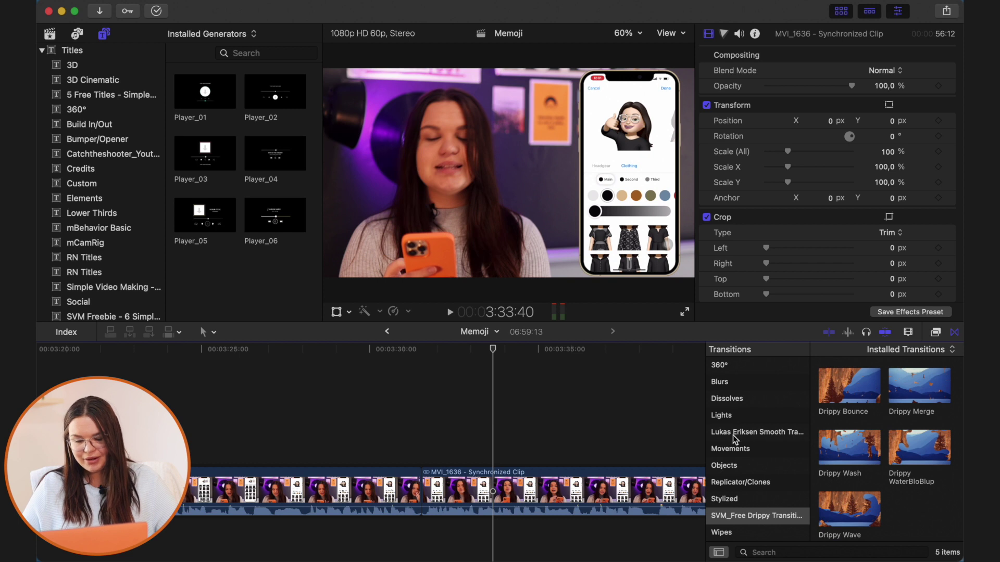
scroll(733, 435, up, 2)
click(744, 380)
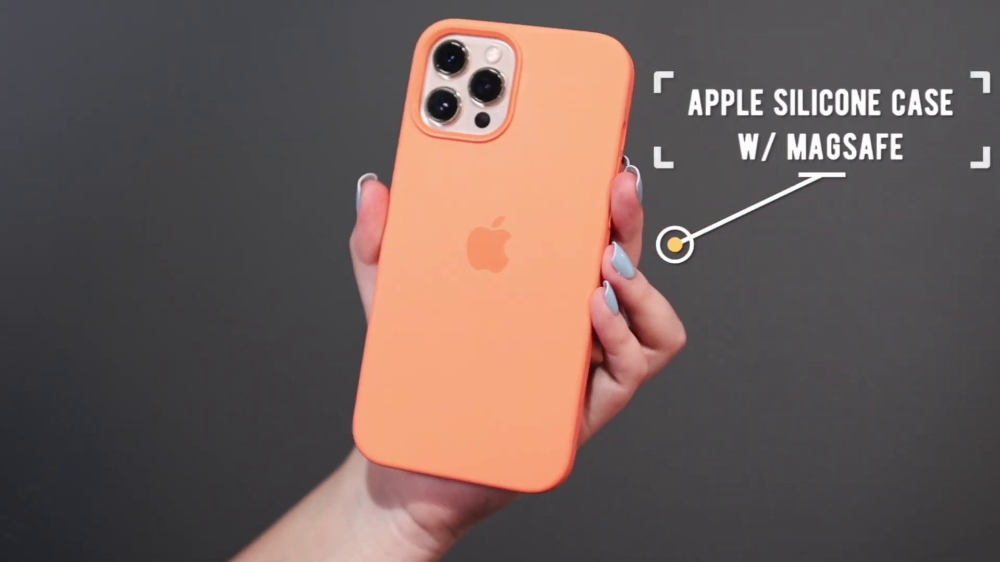
scroll(851, 448, down, 3)
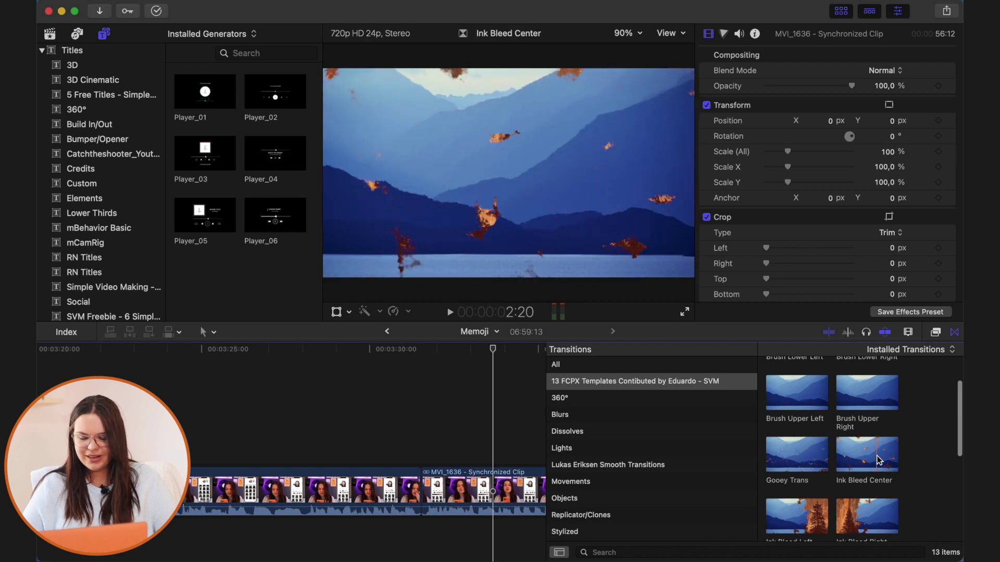
Preview the Ink Bleed and wipe transitions, then switch to the Smooth Transitions collection.
scroll(849, 455, down, 3)
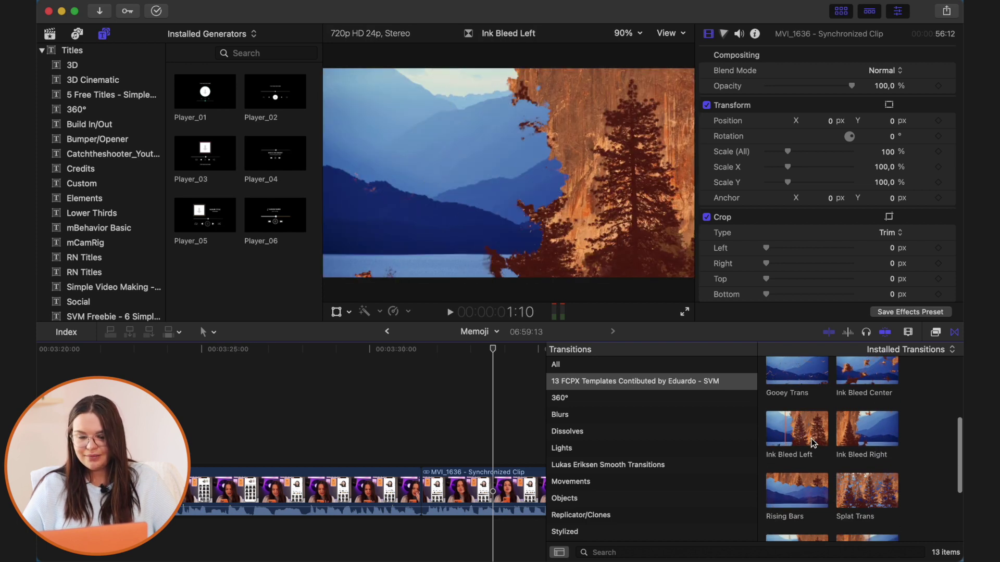
scroll(817, 438, down, 3)
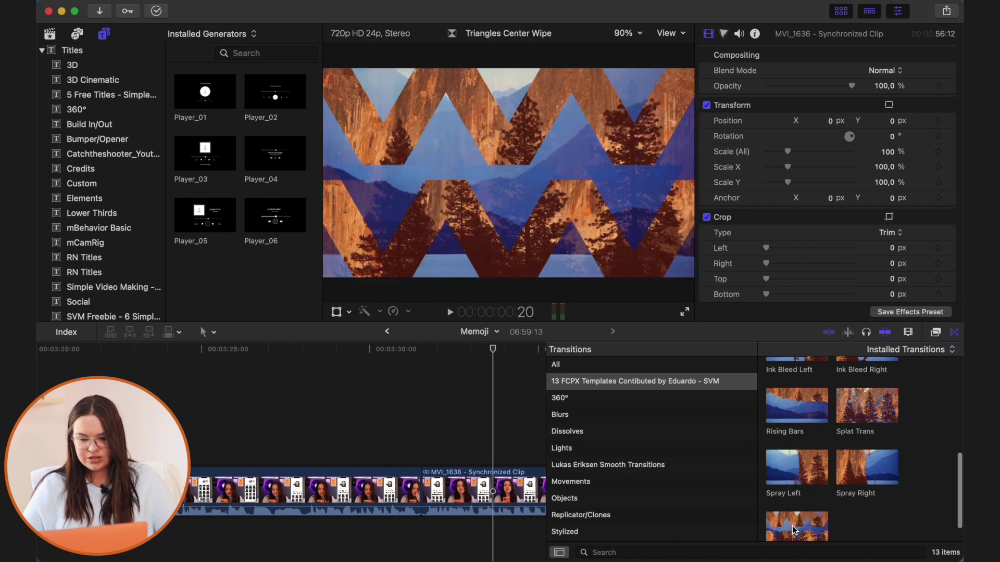
scroll(781, 523, down, 2)
scroll(797, 503, up, 3)
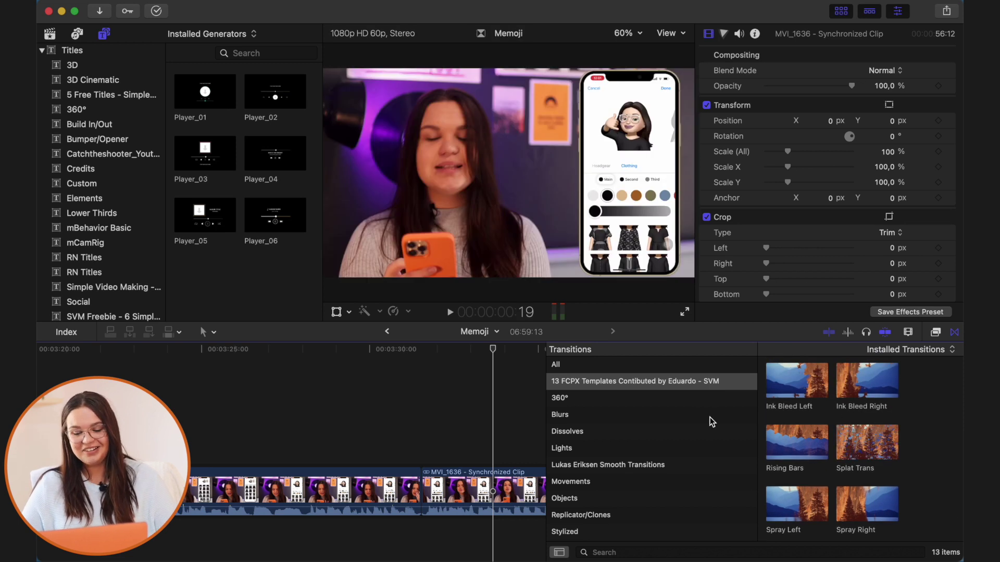
scroll(579, 403, down, 2)
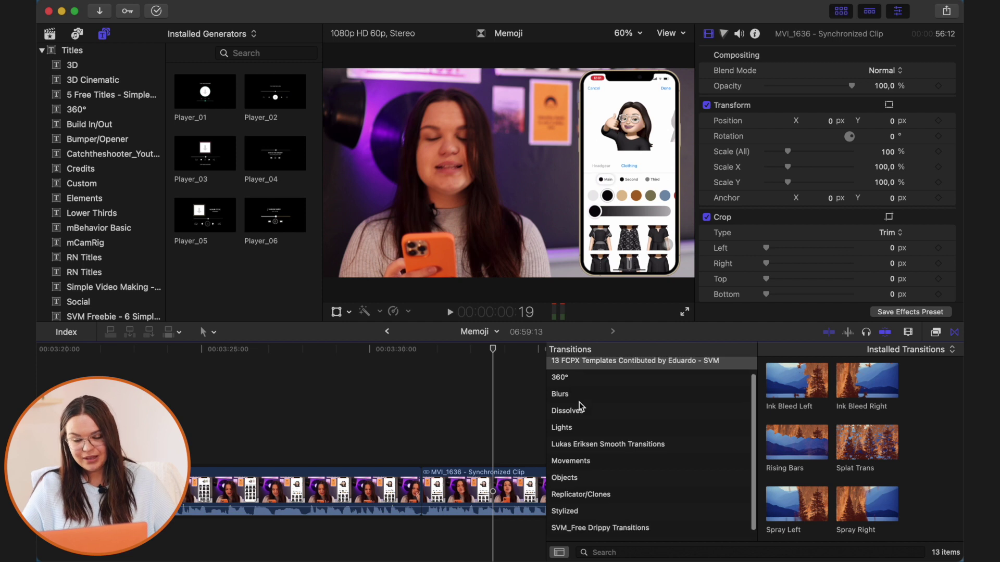
click(587, 445)
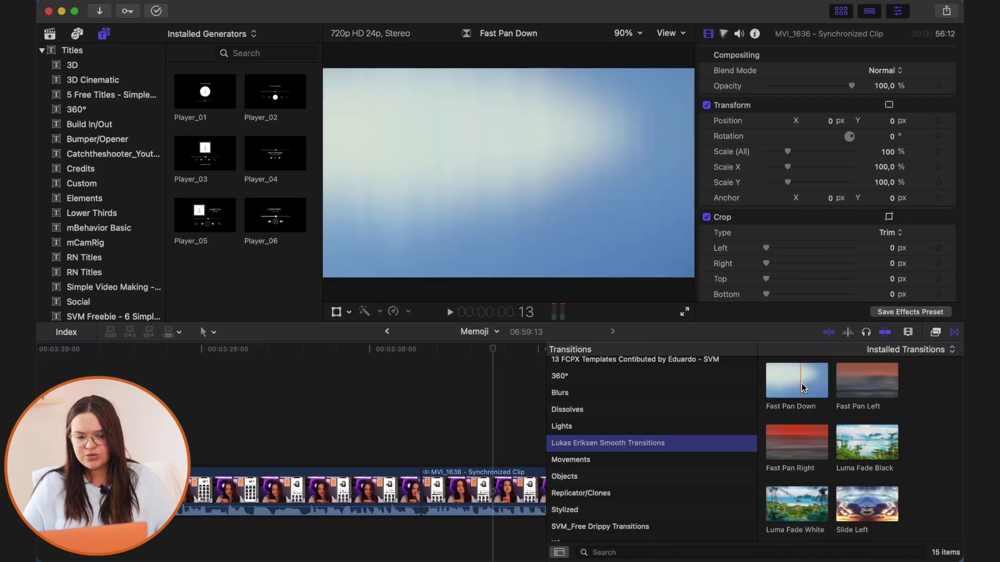
Try Fast Pan Down between two timeline clips, play it back, then remove it.
drag(791, 380, 420, 473)
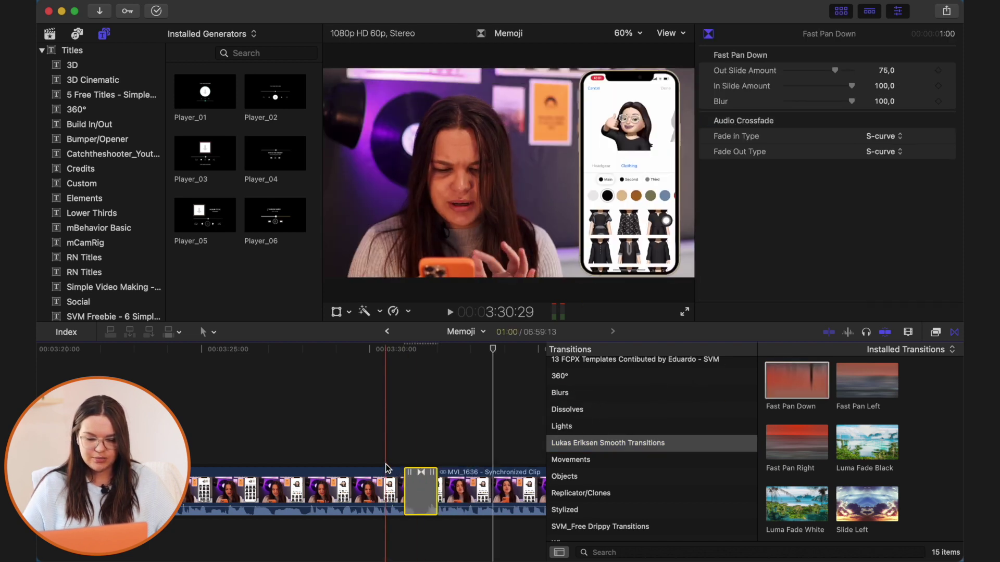
key(space)
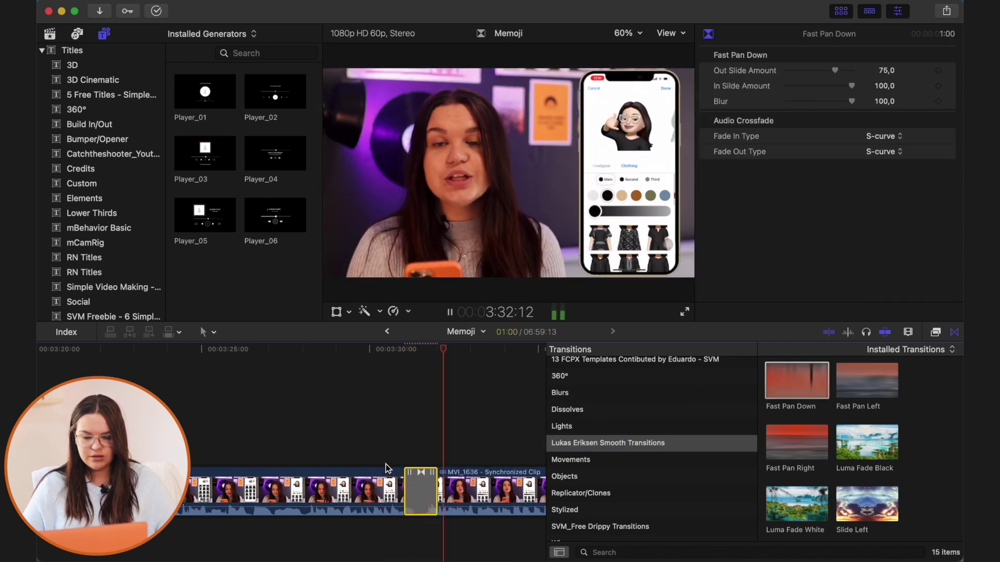
key(Delete)
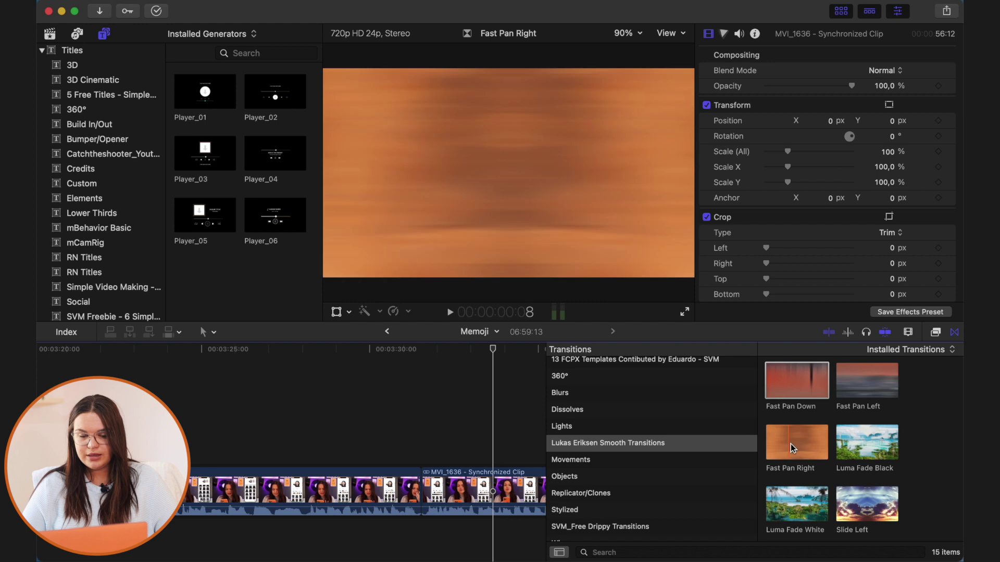
Browse further transitions and switch to the SVM_Free Drippy Transitions category.
scroll(848, 443, down, 3)
scroll(836, 468, down, 2)
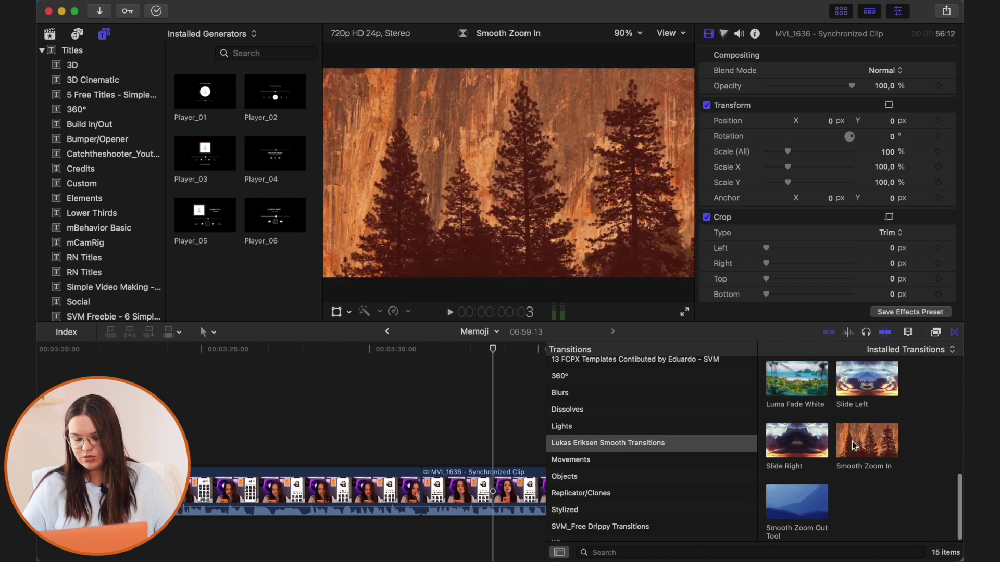
scroll(893, 447, up, 10)
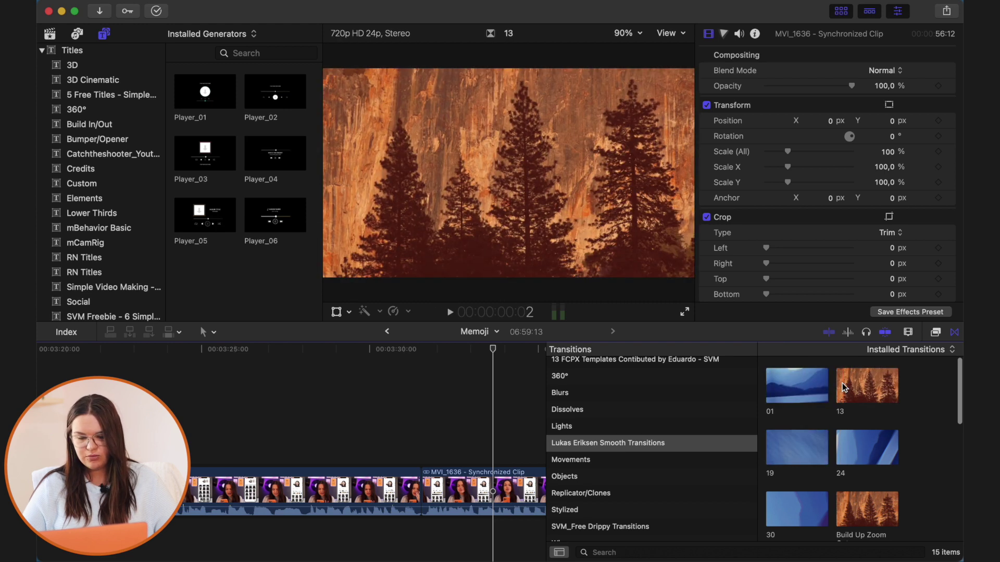
click(608, 523)
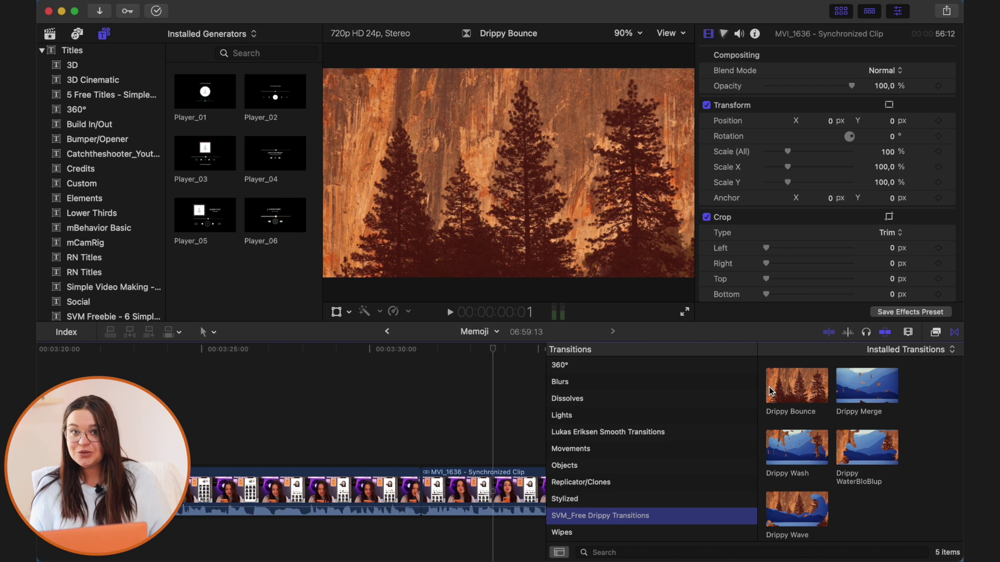
Try Drippy Bounce between the two clips, play it, then undo it.
drag(781, 391, 420, 490)
key(space)
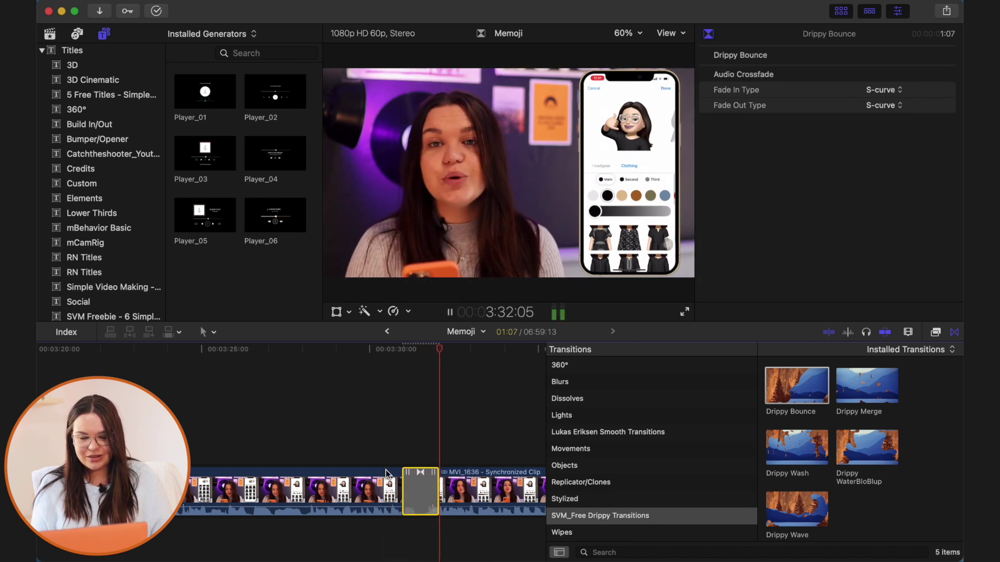
key(space)
key(super+z)
scroll(368, 473, right, 10)
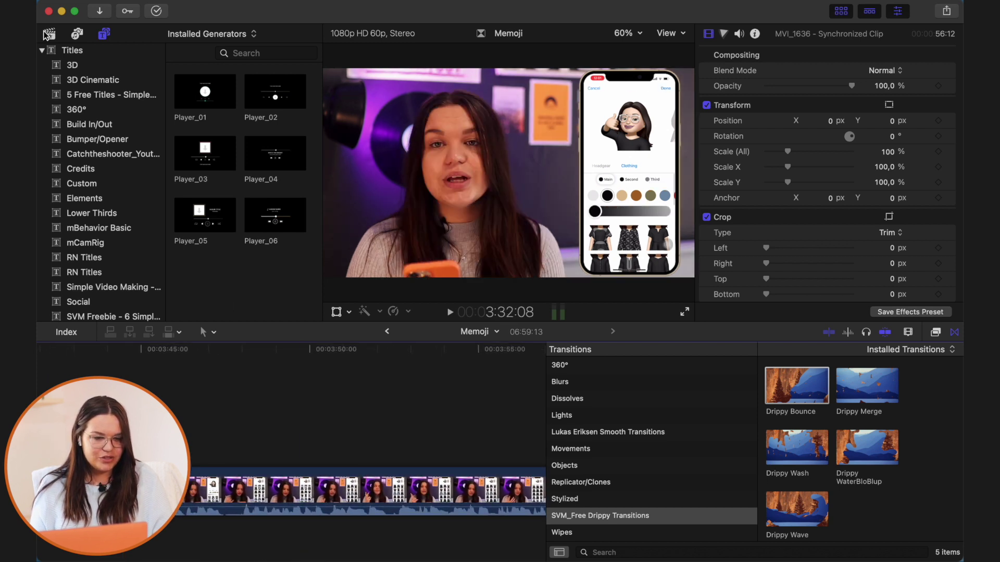
click(49, 34)
scroll(215, 234, down, 2)
click(214, 228)
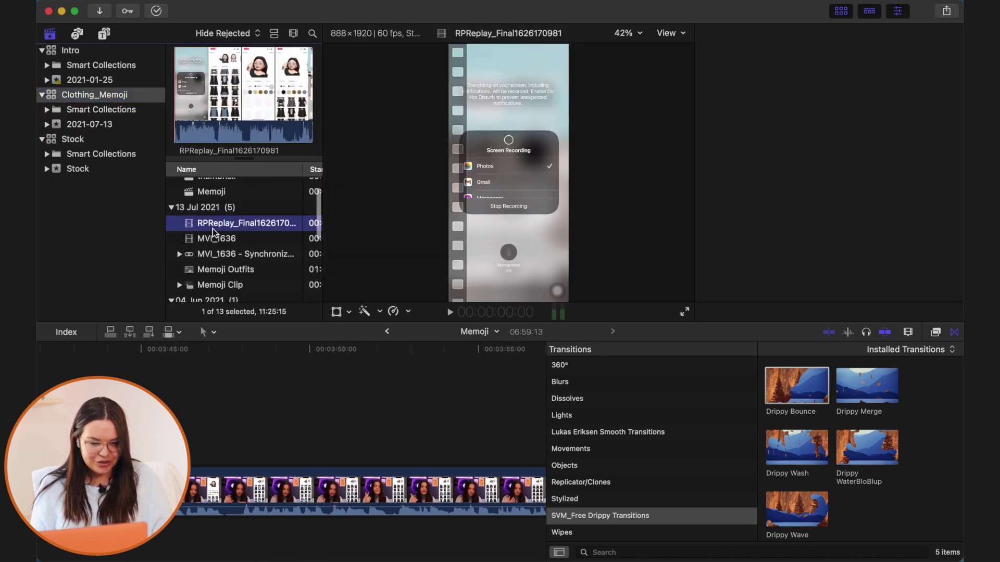
Zoom in on the Memoji Clip's end, play its Drippy transition, then zoom back out.
click(211, 425)
key(super+minus)
key(super+minus)
key(super+minus)
scroll(219, 427, right, 8)
key(super+equal)
key(super+equal)
key(super+equal)
key(super+equal)
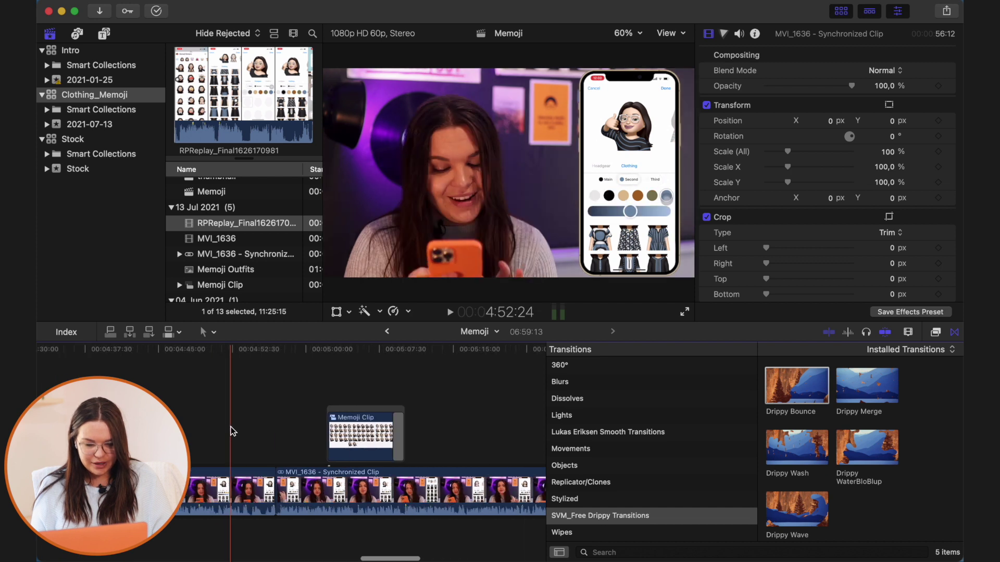
key(q)
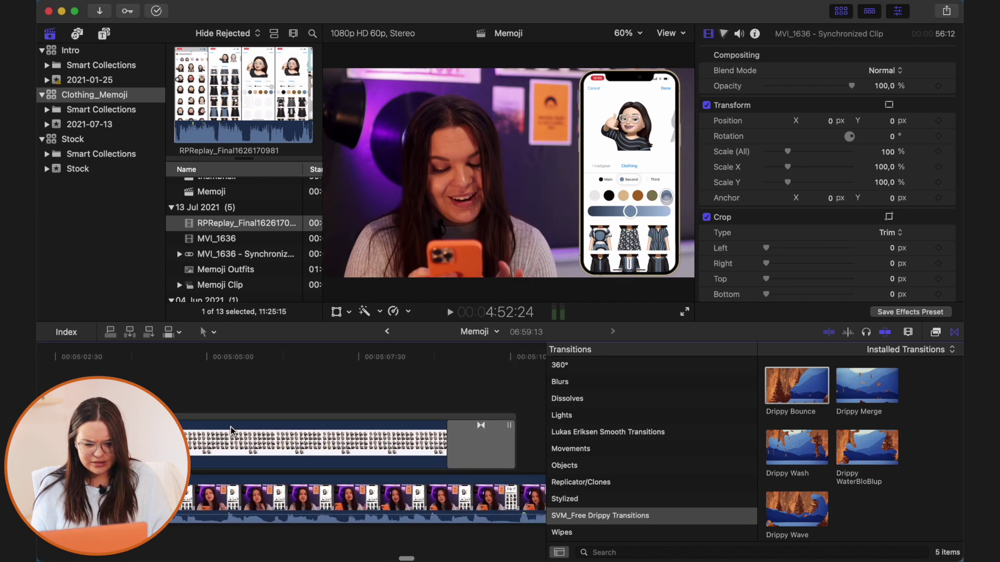
scroll(365, 432, right, 5)
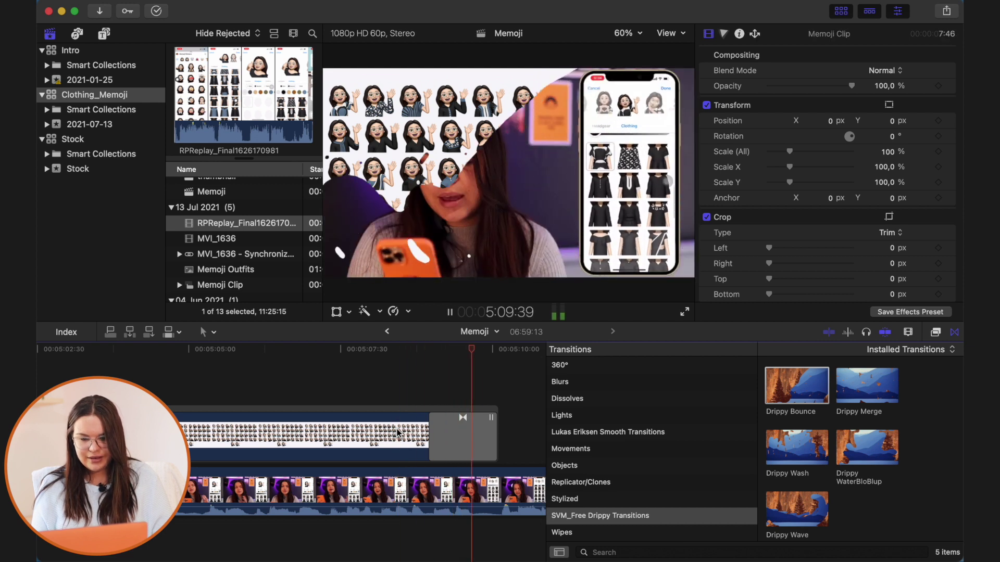
key(space)
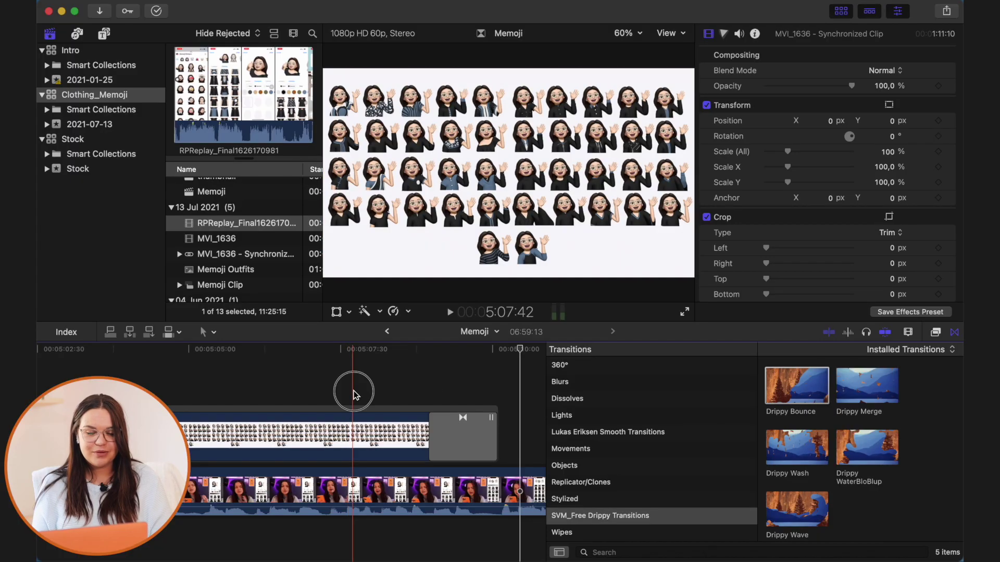
click(354, 394)
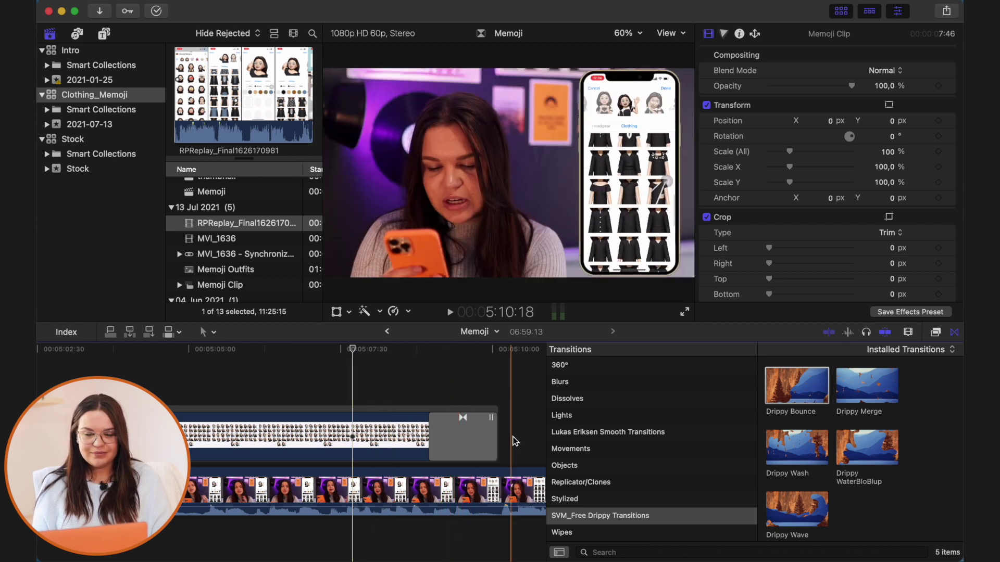
scroll(517, 437, right, 10)
key(super+minus)
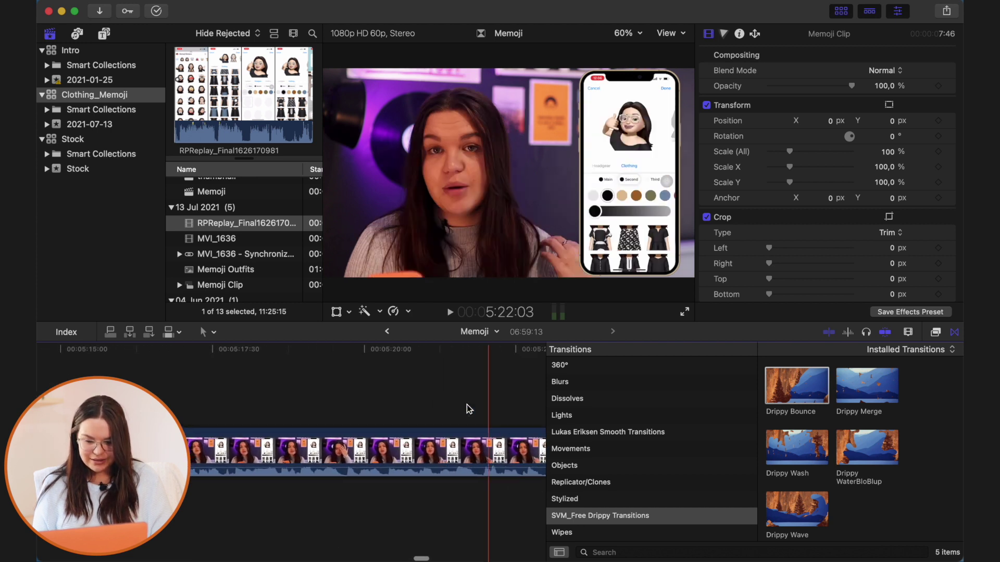